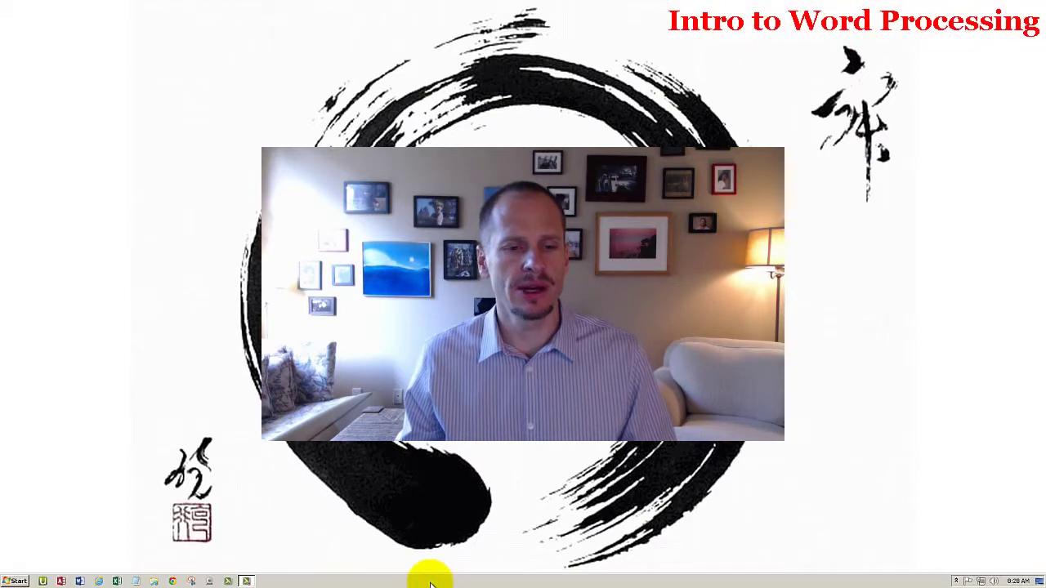
Step: Close all other Chrome tabs and search Google for 'open office'
{"action": "left_click", "coordinate": [189, 580]}
{"action": "right_click", "coordinate": [19, 10]}
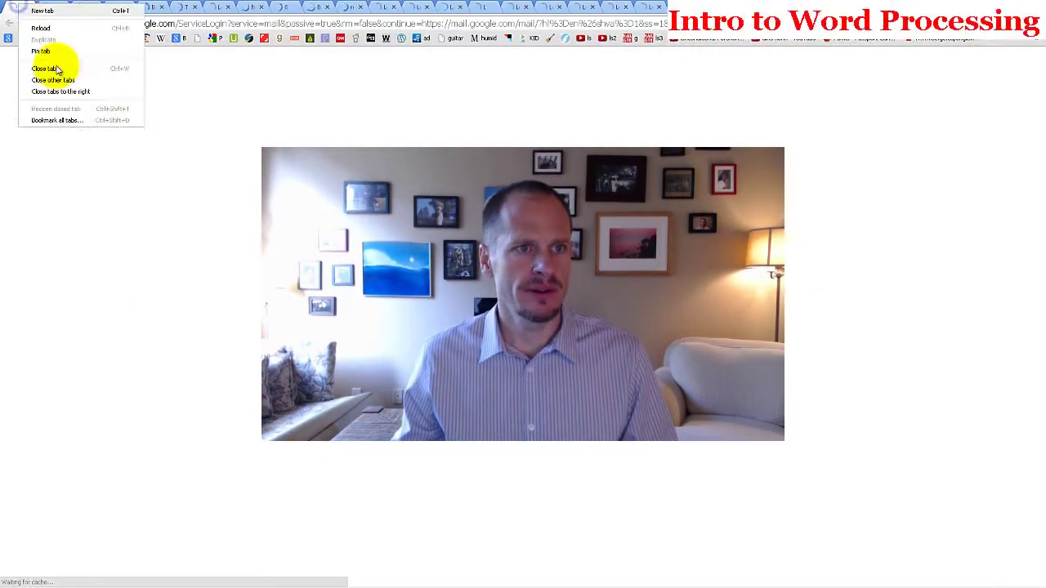
{"action": "left_click", "coordinate": [55, 93]}
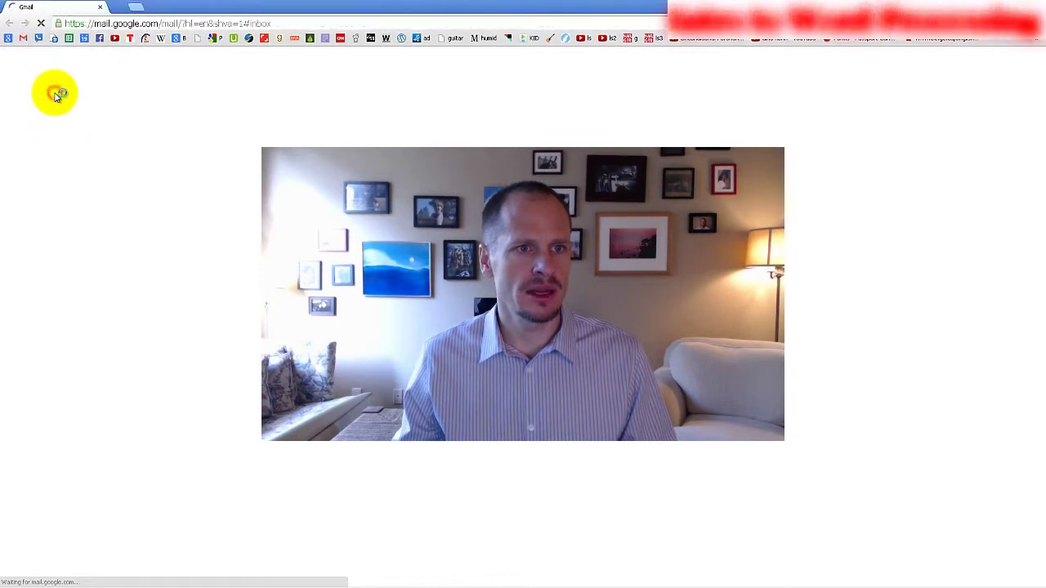
{"action": "left_click", "coordinate": [9, 38]}
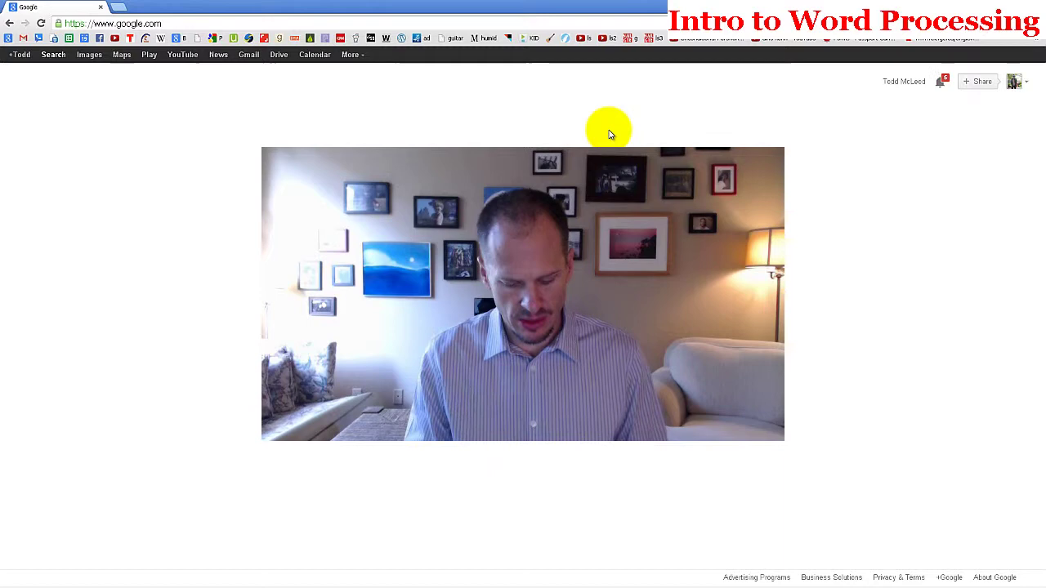
{"action": "type", "text": "open office"}
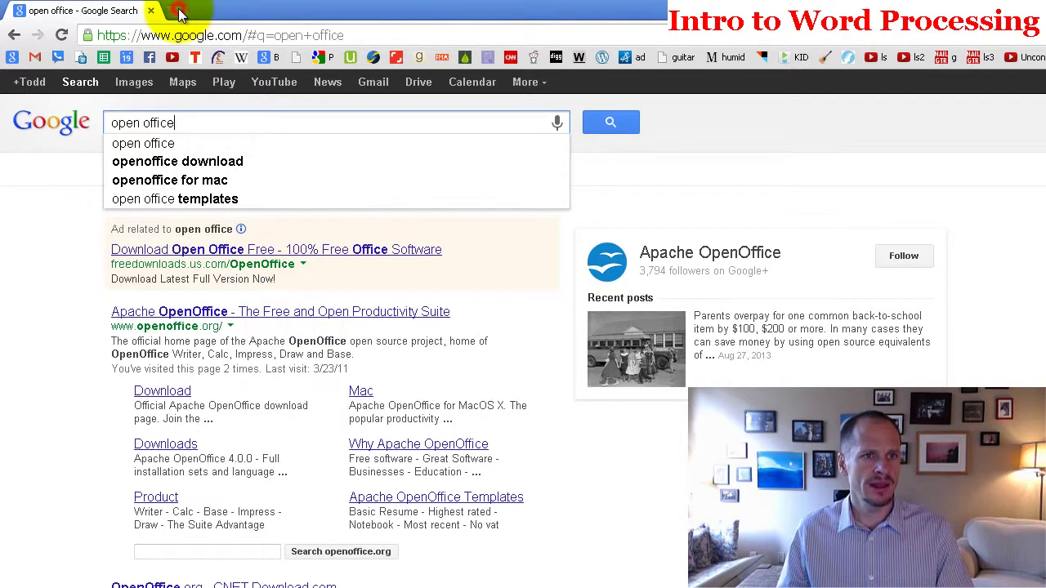
Step: Open collegebuys.org in a new browser tab
{"action": "left_click", "coordinate": [179, 11]}
{"action": "type", "text": "college"}
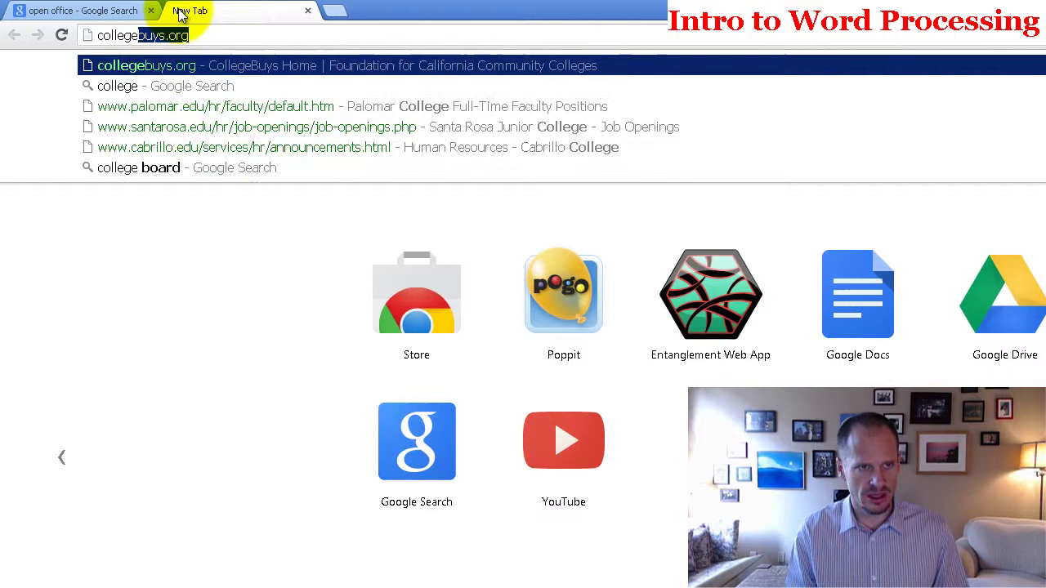
{"action": "key", "text": "Return"}
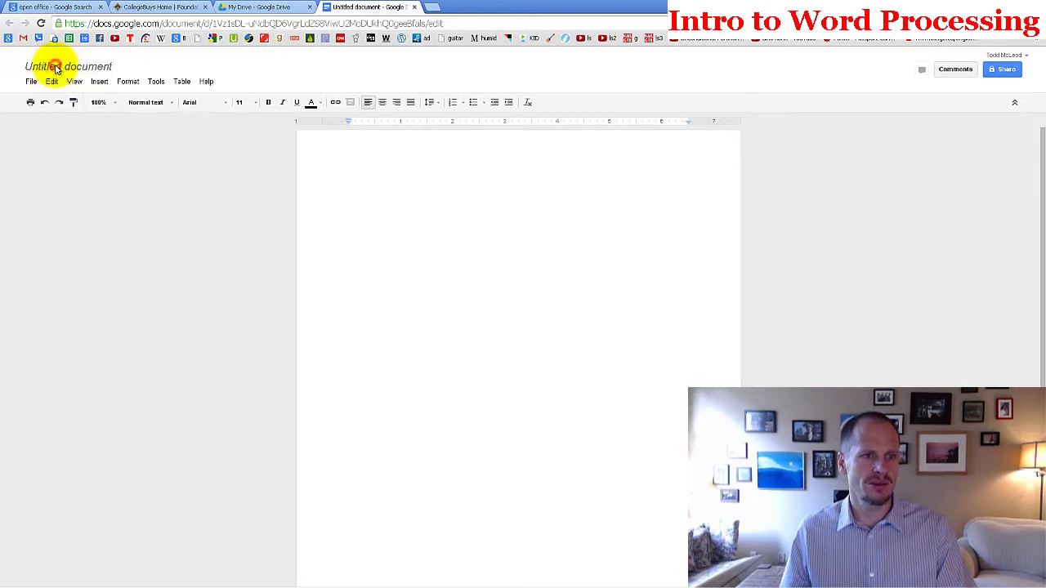
Step: Rename the untitled Google Docs document to 'Sample Word Document'
{"action": "left_click", "coordinate": [56, 68]}
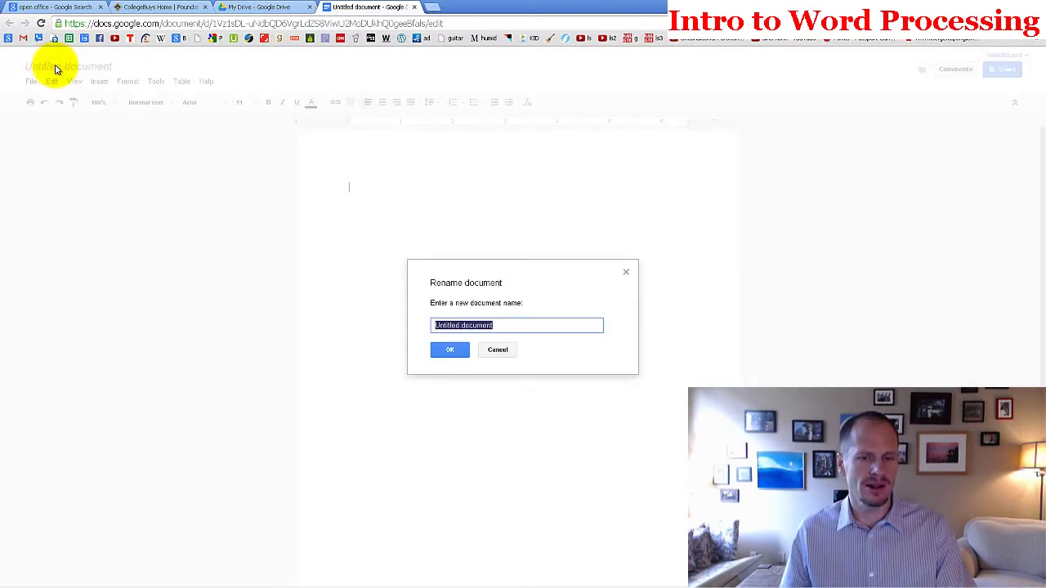
{"action": "type", "text": "Sample "}
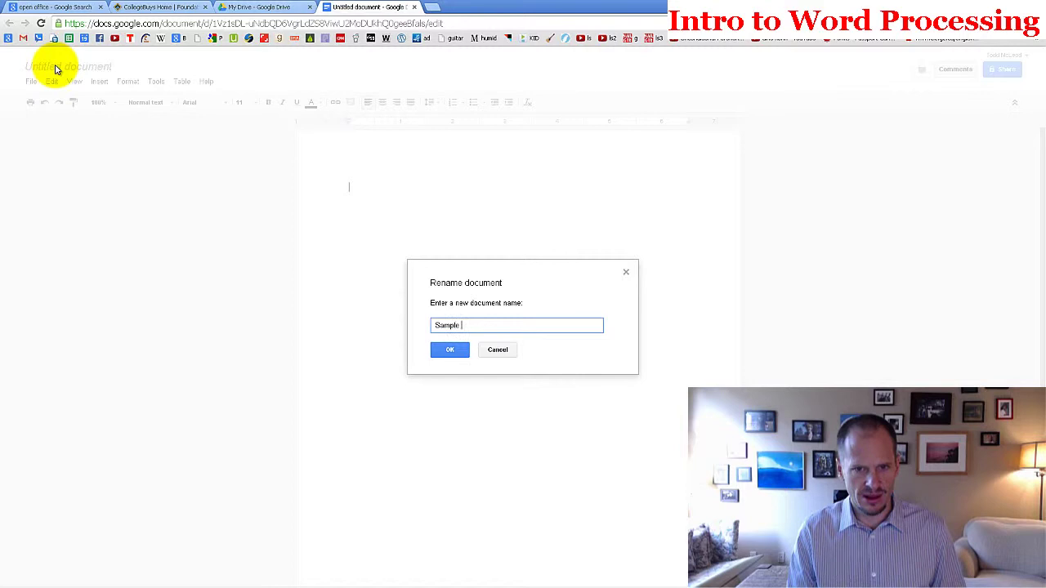
{"action": "type", "text": "Word Document"}
{"action": "key", "text": "Return"}
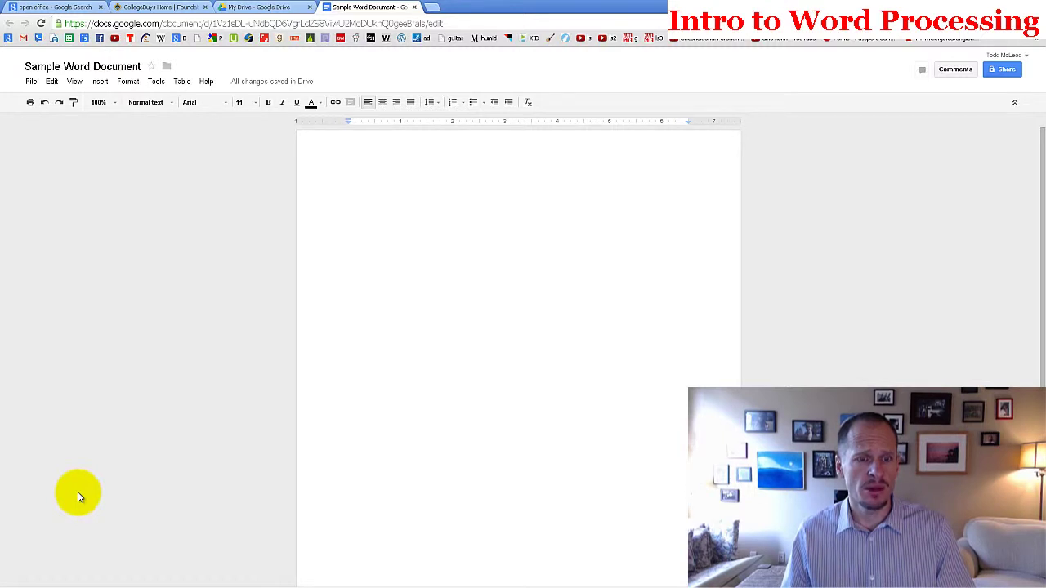
{"action": "left_click", "coordinate": [80, 581]}
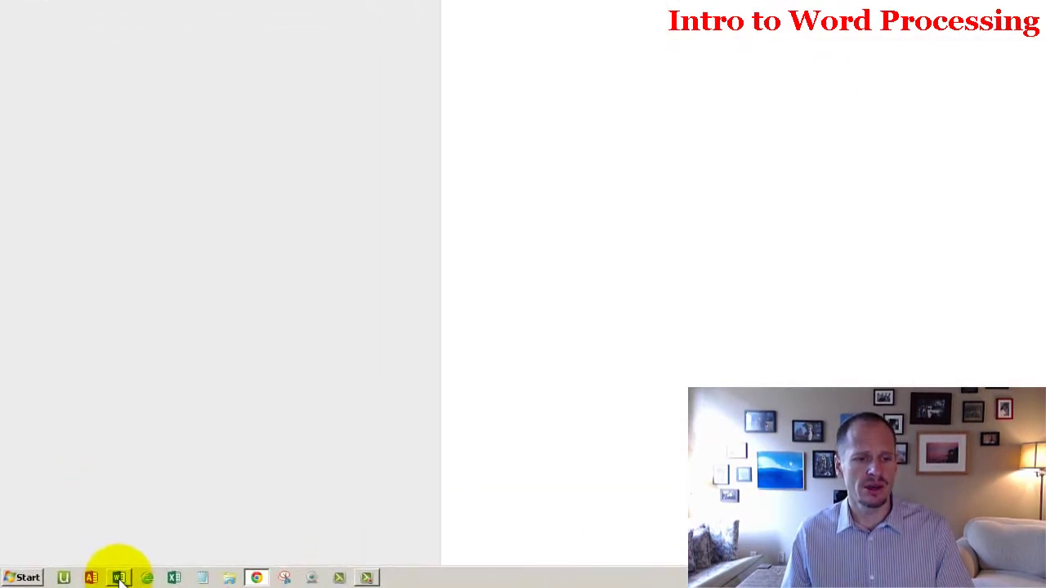
Step: Pin Word 2013 from the Microsoft Office 2013 group to the Start menu
{"action": "left_click", "coordinate": [28, 576]}
{"action": "left_click", "coordinate": [57, 516]}
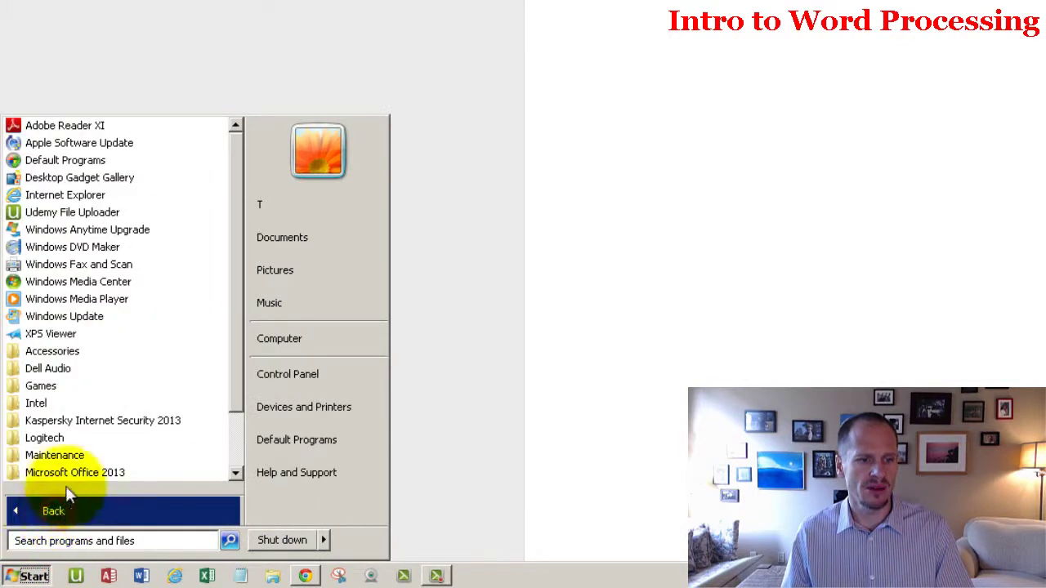
{"action": "scroll", "coordinate": [106, 409], "scroll_direction": "down", "scroll_amount": 2}
{"action": "left_click", "coordinate": [111, 399]}
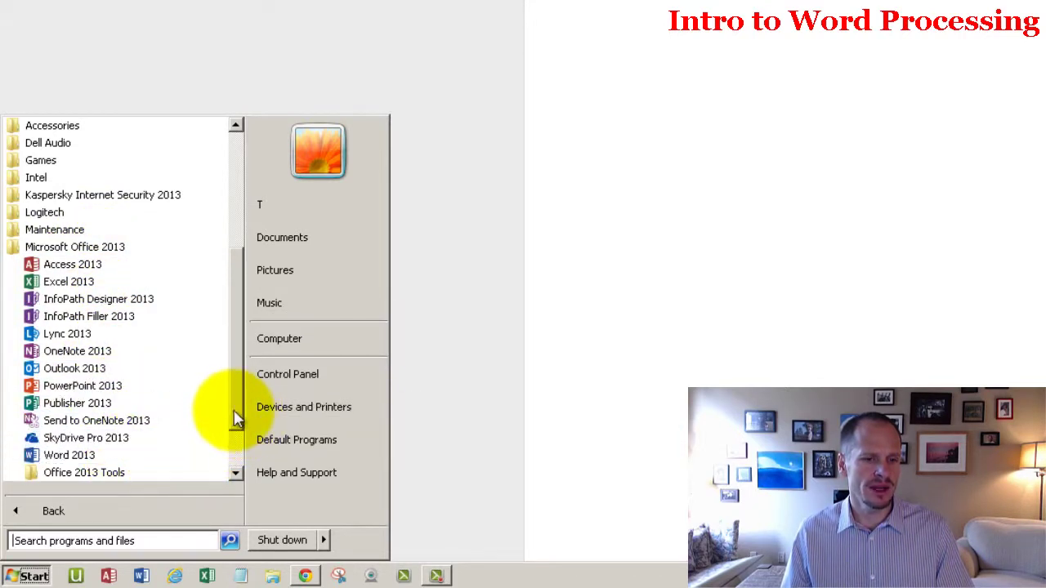
{"action": "left_click_drag", "start_coordinate": [237, 416], "coordinate": [234, 463]}
{"action": "right_click", "coordinate": [117, 387]}
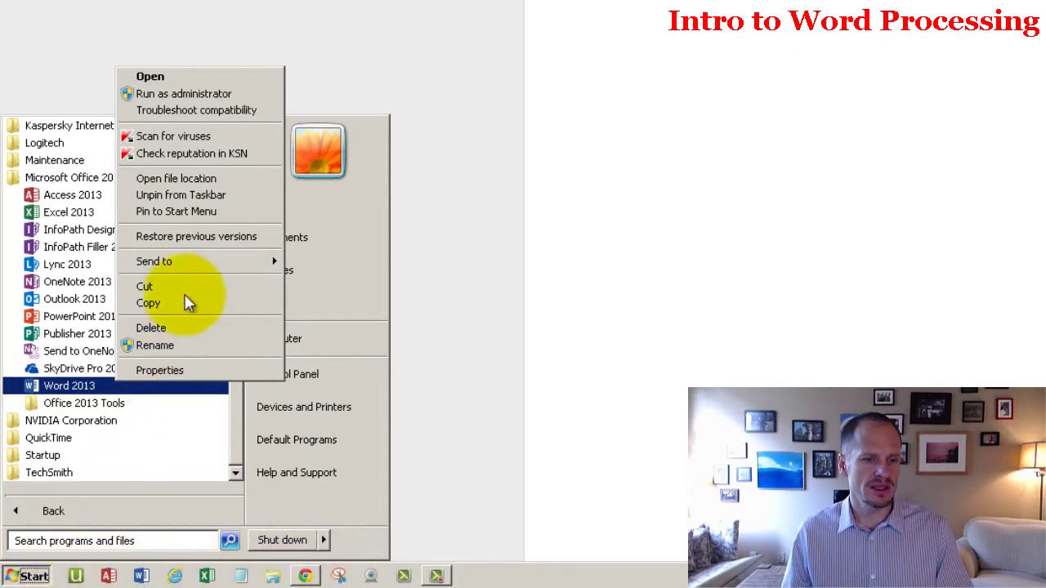
{"action": "left_click", "coordinate": [210, 211]}
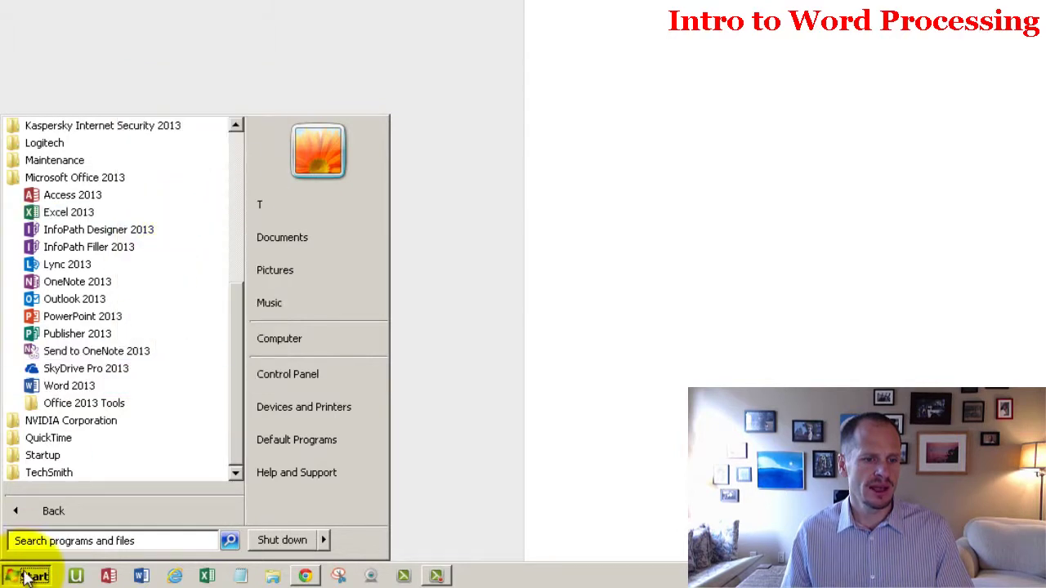
Step: Launch Word 2013 from its pinned Start menu entry
{"action": "left_click", "coordinate": [25, 577]}
{"action": "left_click", "coordinate": [25, 576]}
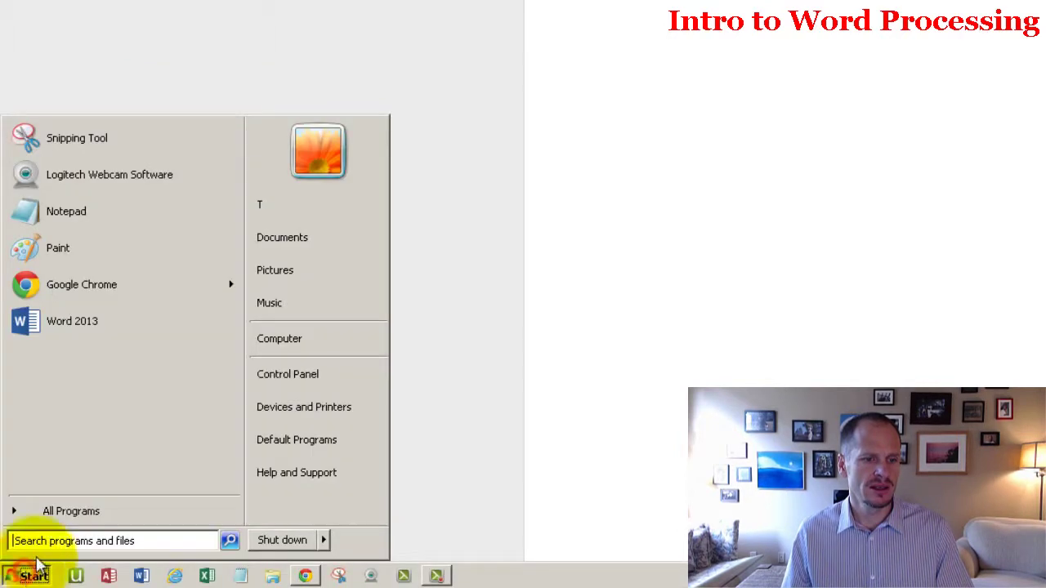
{"action": "right_click", "coordinate": [92, 330]}
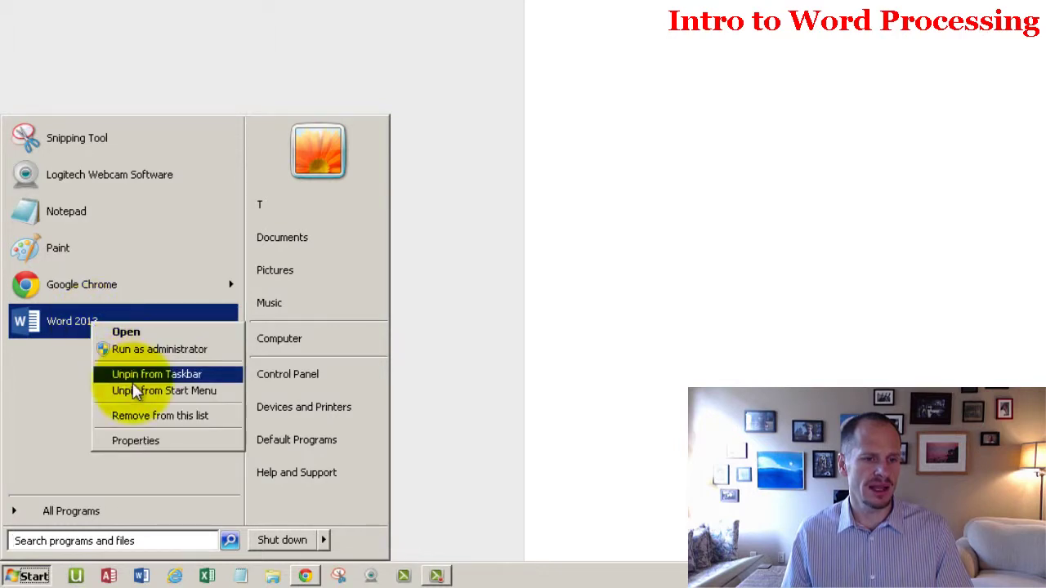
{"action": "left_click", "coordinate": [47, 327]}
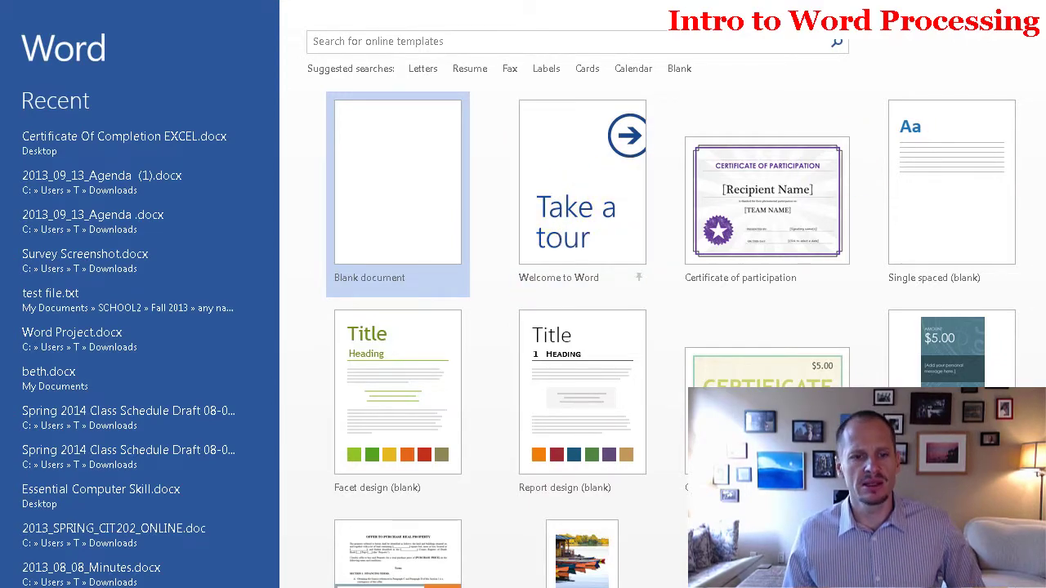
Step: Scroll through the Word template gallery and back up to the Blank document tile
{"action": "scroll", "coordinate": [504, 535], "scroll_direction": "down", "scroll_amount": 5}
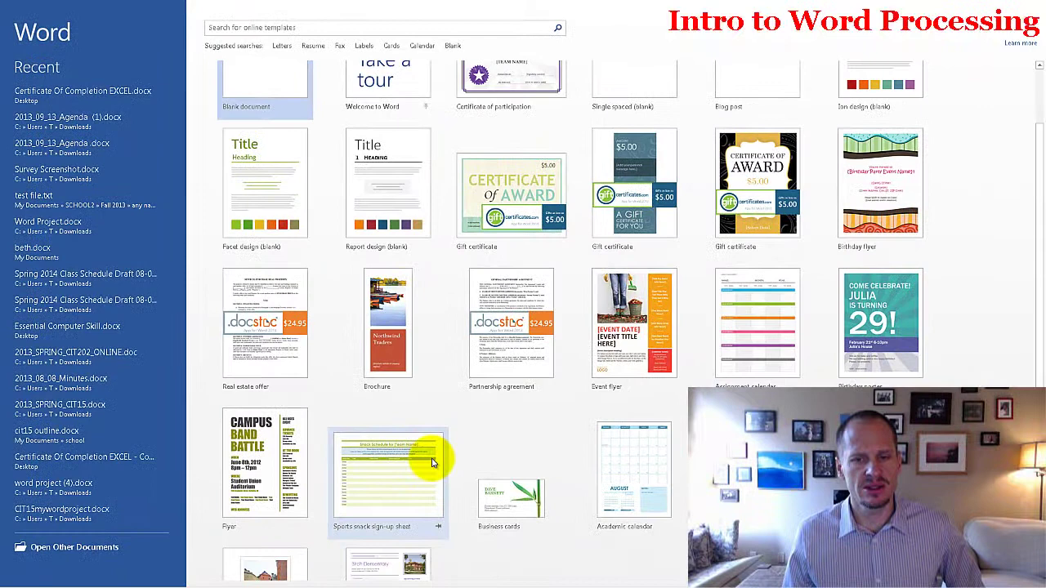
{"action": "scroll", "coordinate": [433, 463], "scroll_direction": "down", "scroll_amount": 1}
{"action": "scroll", "coordinate": [434, 463], "scroll_direction": "down", "scroll_amount": 1}
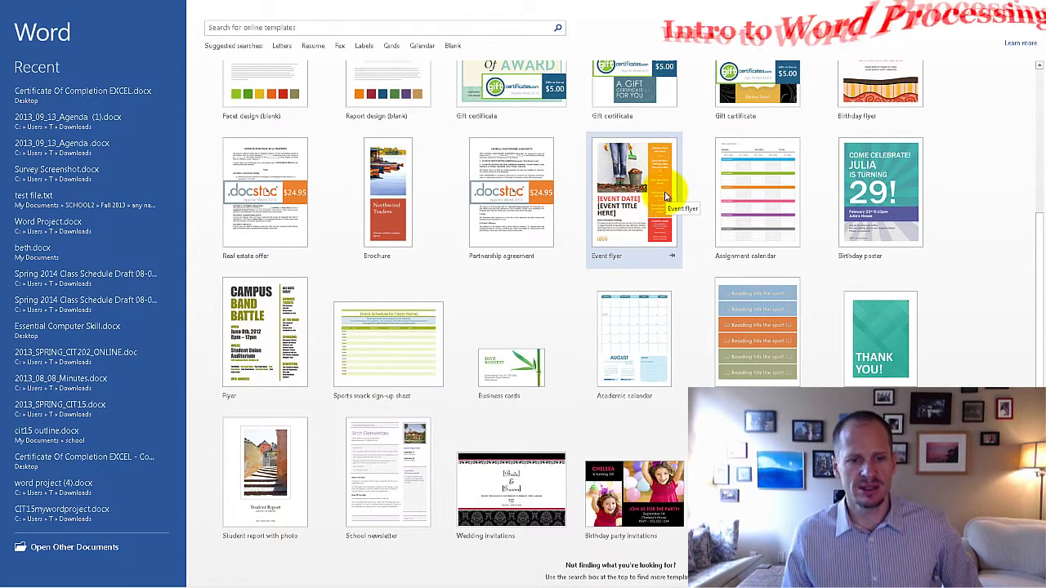
{"action": "scroll", "coordinate": [296, 488], "scroll_direction": "up", "scroll_amount": 1}
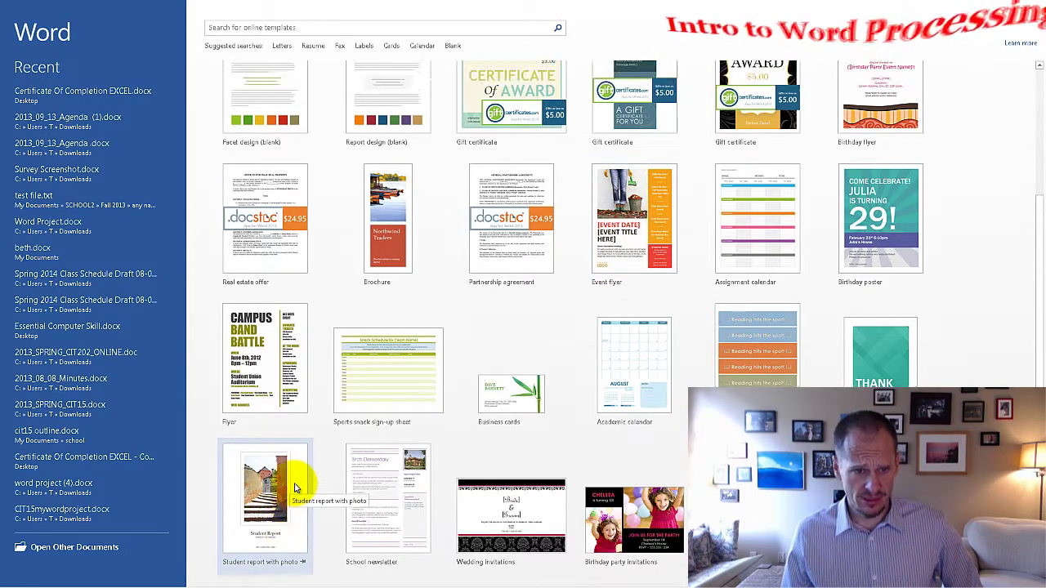
{"action": "scroll", "coordinate": [293, 486], "scroll_direction": "up", "scroll_amount": 3}
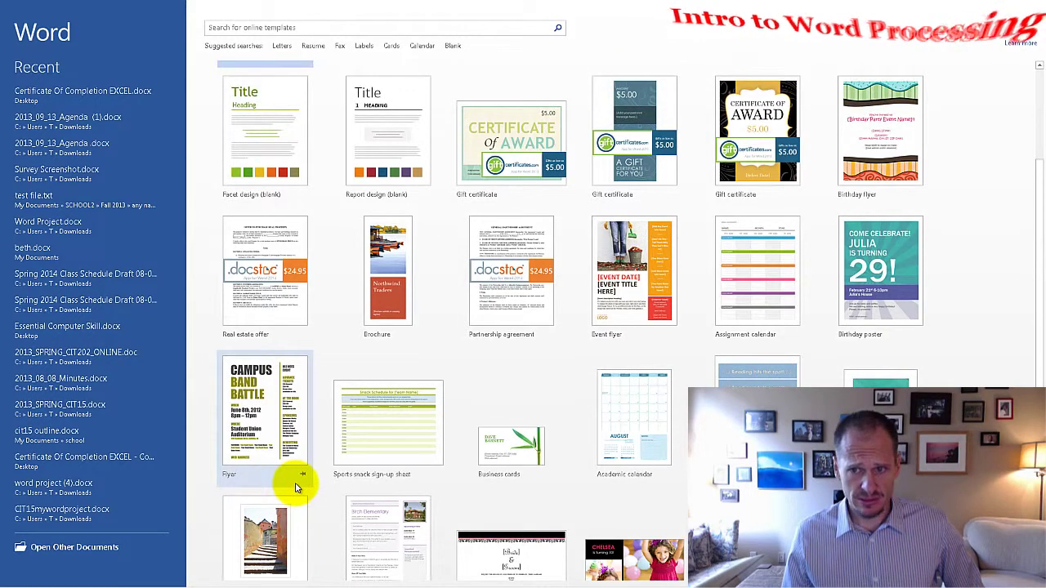
{"action": "scroll", "coordinate": [294, 484], "scroll_direction": "down", "scroll_amount": 5}
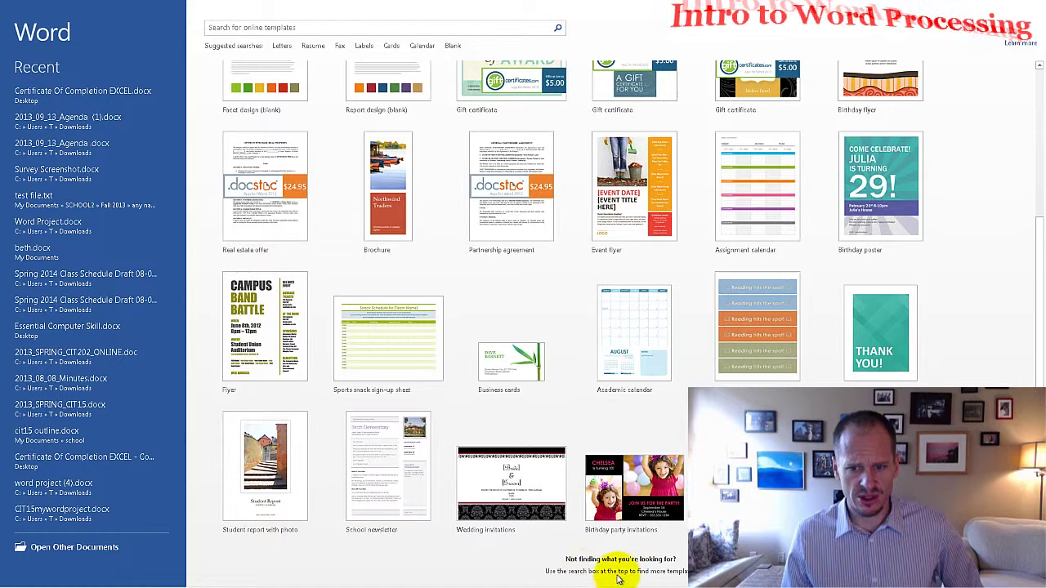
{"action": "scroll", "coordinate": [629, 572], "scroll_direction": "up", "scroll_amount": 4}
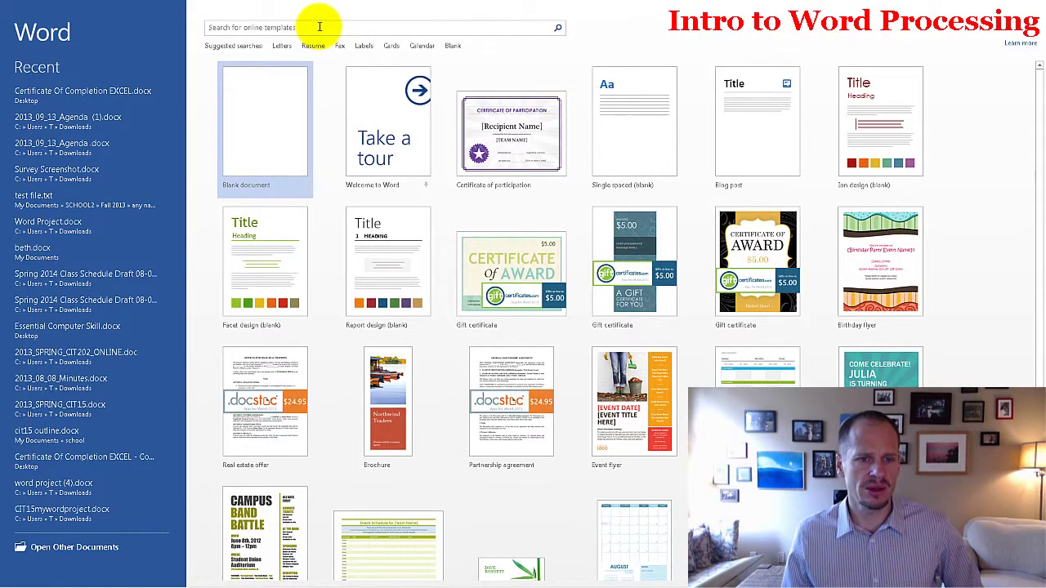
Step: Start a blank document with 'All work and no play makes Jack a dull boy.' repeated four times
{"action": "left_click", "coordinate": [252, 126]}
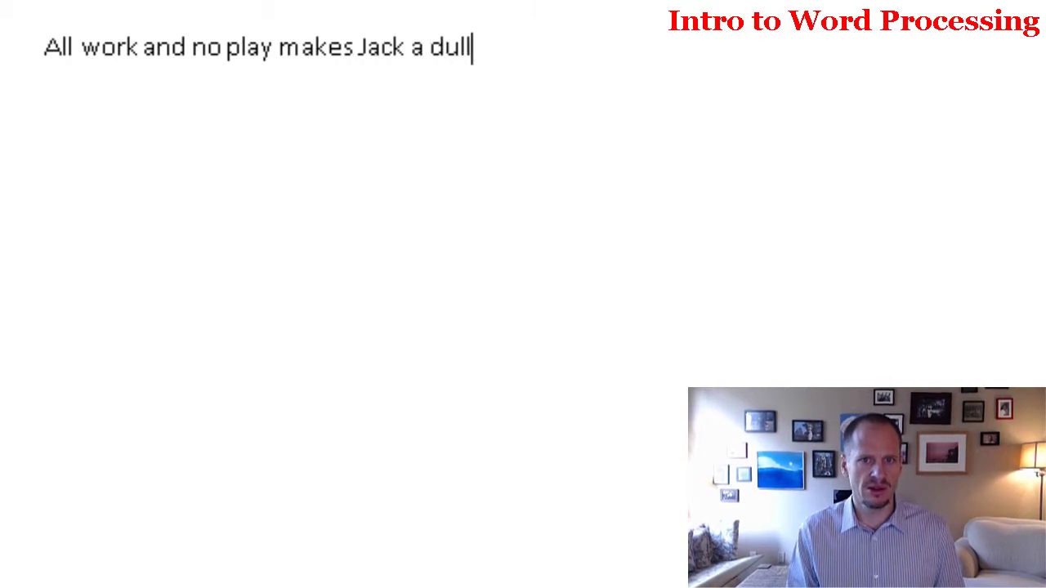
{"action": "type", "text": "dull boy."}
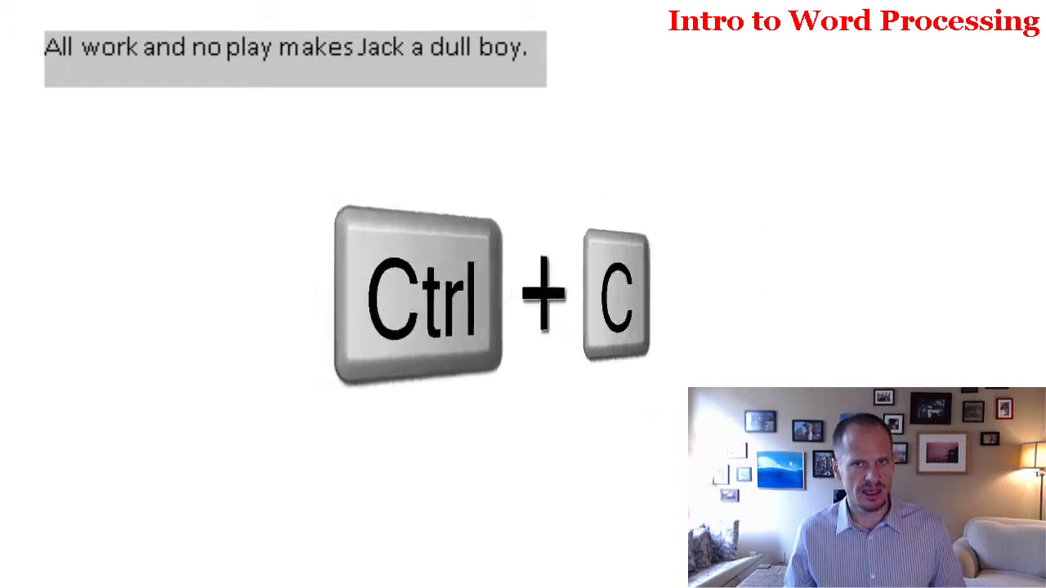
{"action": "left_click", "coordinate": [532, 47]}
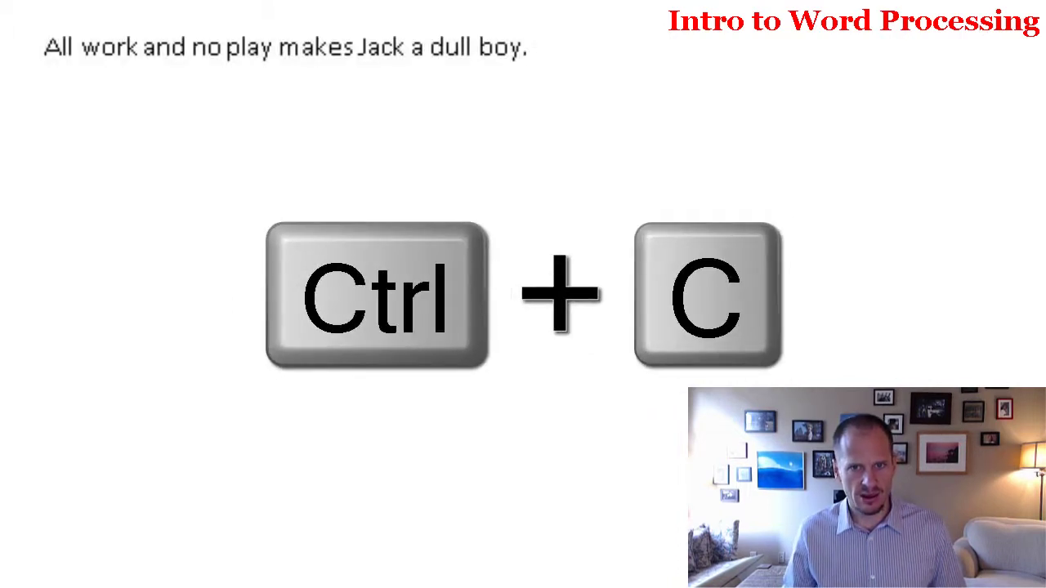
{"action": "type", "text": "All work and no play makes Jack a dull boy."}
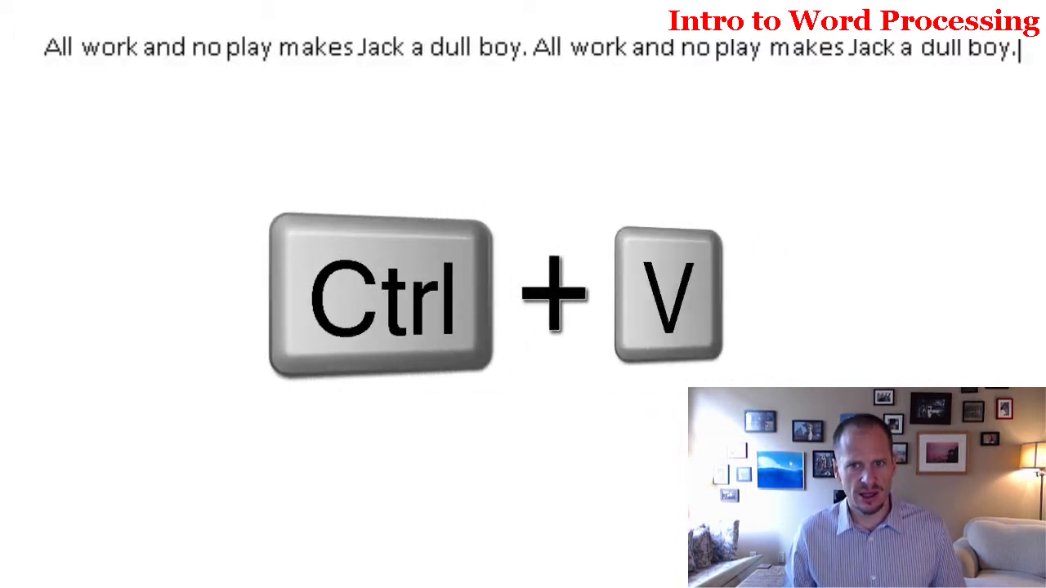
{"action": "type", "text": "All work and no play makes Jack a dull boy."}
{"action": "key", "text": "BackSpace"}
{"action": "type", "text": "All work and no play makes Jack a dull boy."}
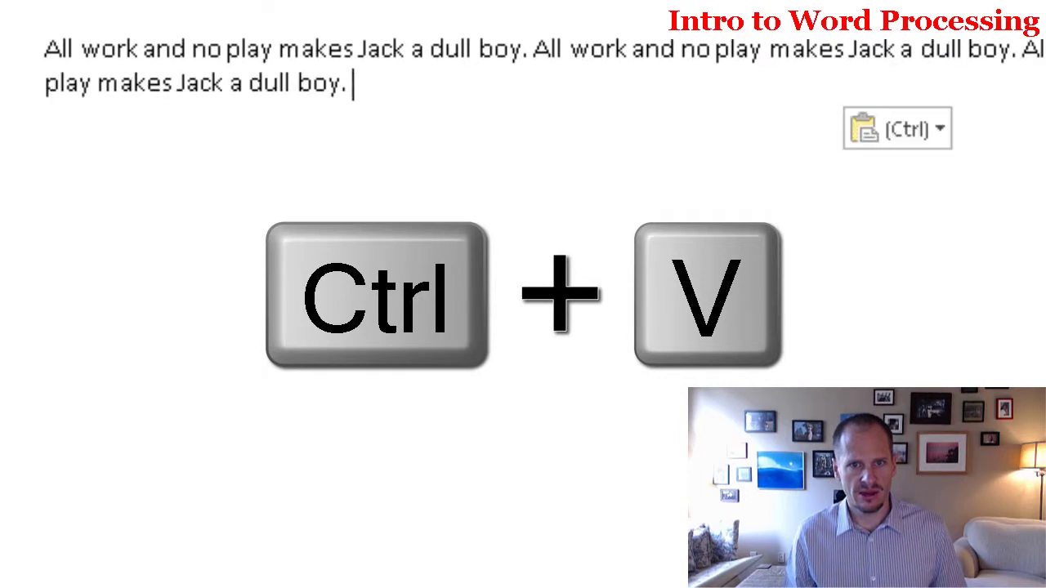
Step: Copy the four-sentence paragraph and paste it twice more to lengthen it
{"action": "key", "text": "Up"}
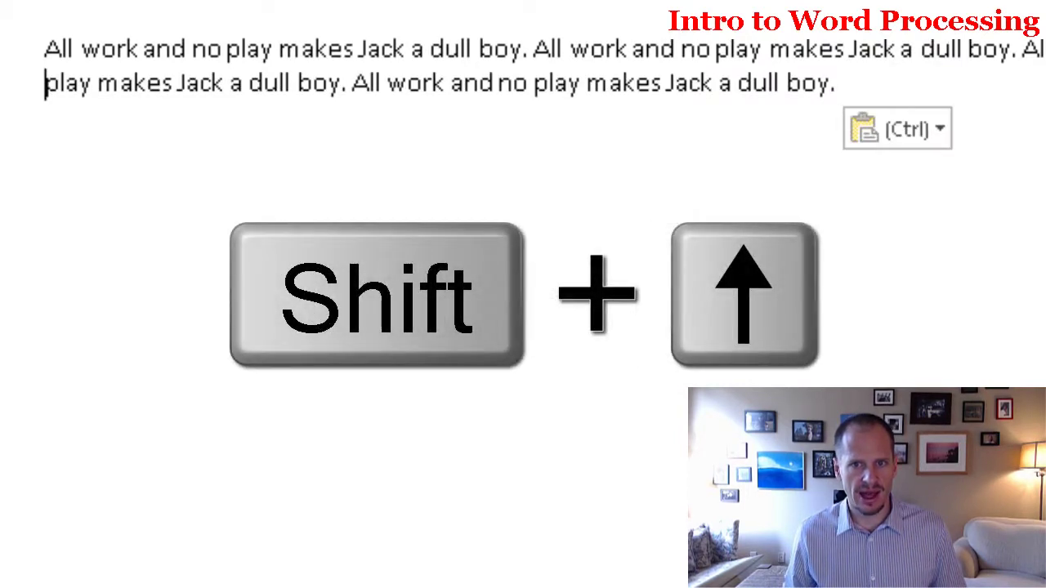
{"action": "key", "text": "shift+Up"}
{"action": "key", "text": "shift+Up"}
{"action": "key", "text": "shift+Up"}
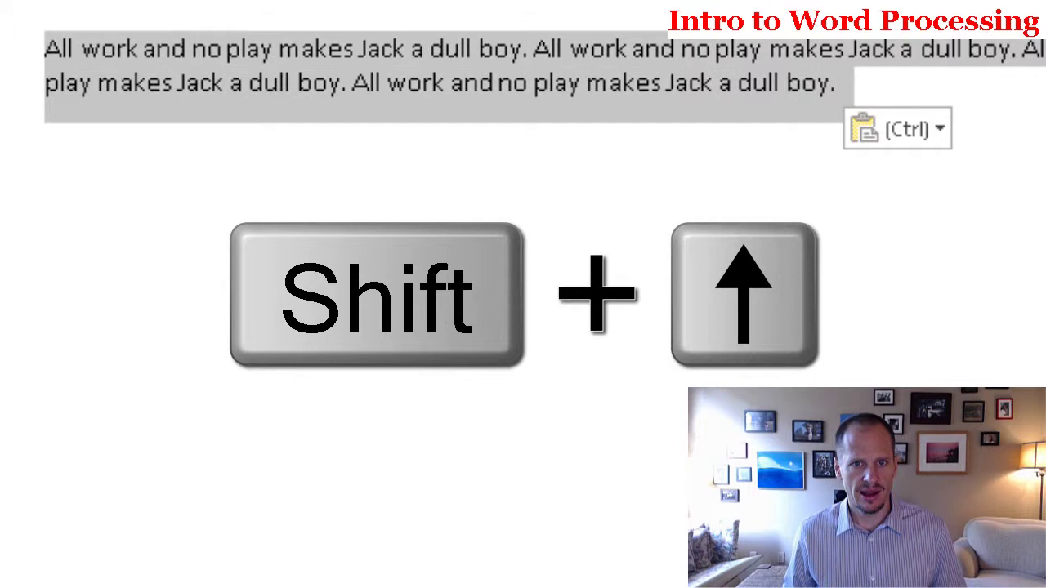
{"action": "key", "text": "ctrl+c"}
{"action": "left_click", "coordinate": [46, 141]}
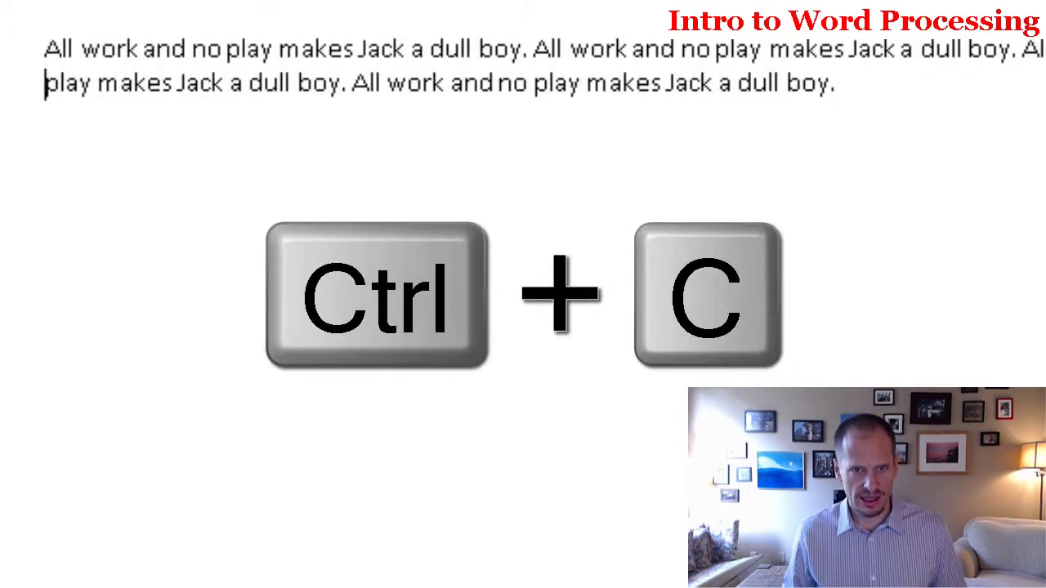
{"action": "key", "text": "Up"}
{"action": "key", "text": "shift+Down"}
{"action": "key", "text": "shift+Down"}
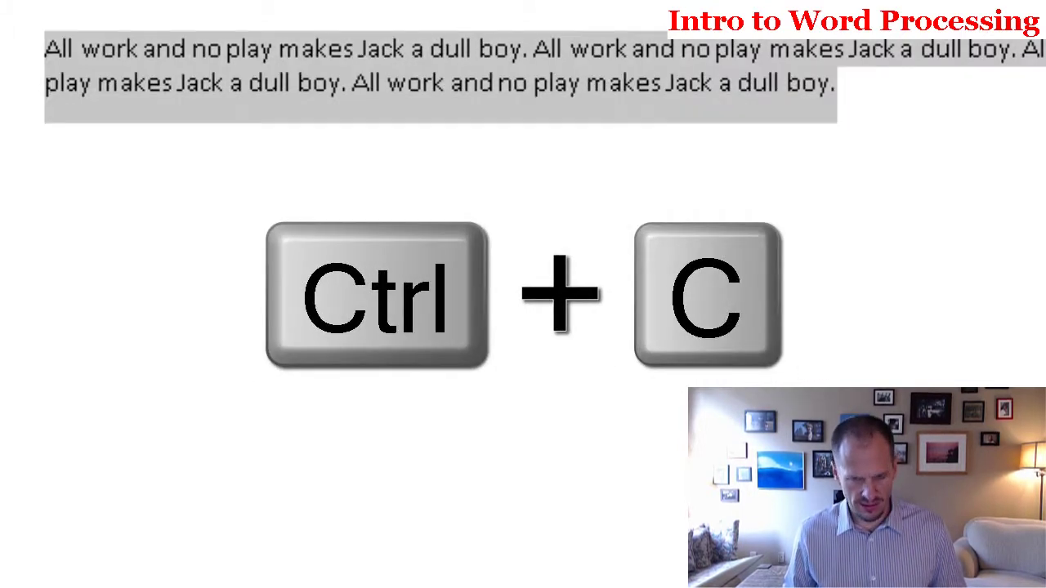
{"action": "key", "text": "ctrl+c"}
{"action": "key", "text": "Right"}
{"action": "key", "text": "ctrl+v"}
{"action": "key", "text": "ctrl+v"}
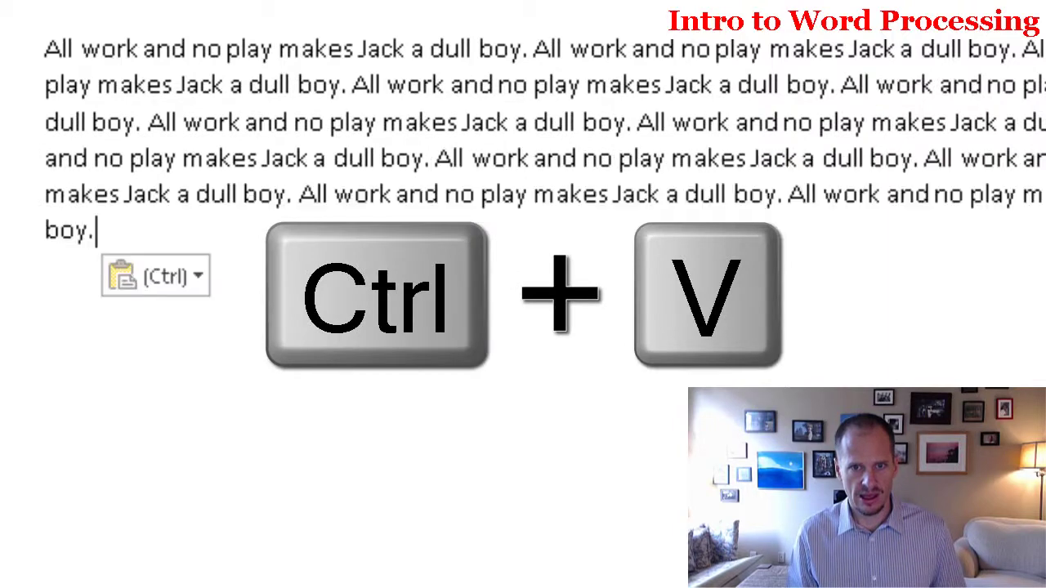
{"action": "key", "text": "ctrl+v"}
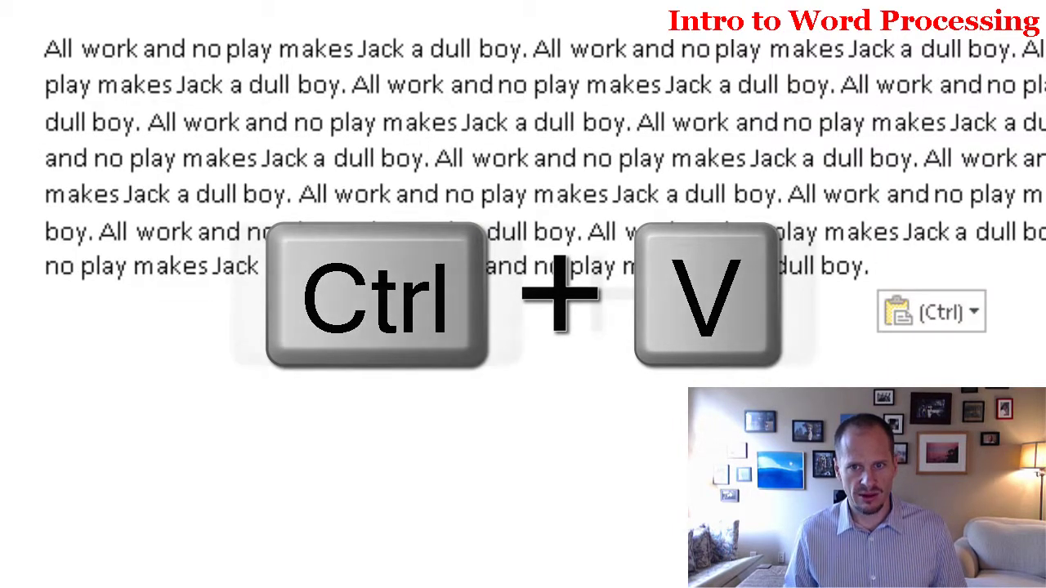
Step: Create a second paragraph by copying and pasting the first one below it
{"action": "key", "text": "Return"}
{"action": "key", "text": "shift+Up"}
{"action": "key", "text": "shift+Up"}
{"action": "key", "text": "shift+Up"}
{"action": "key", "text": "shift+Up"}
{"action": "key", "text": "shift+Up"}
{"action": "key", "text": "shift+Up"}
{"action": "key", "text": "shift+Up"}
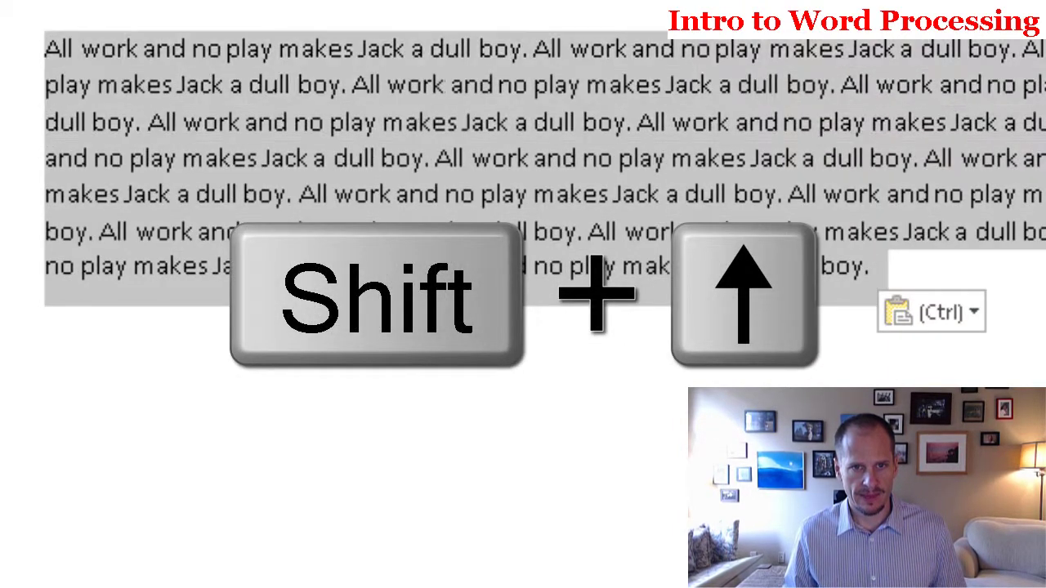
{"action": "key", "text": "ctrl+c"}
{"action": "key", "text": "Down"}
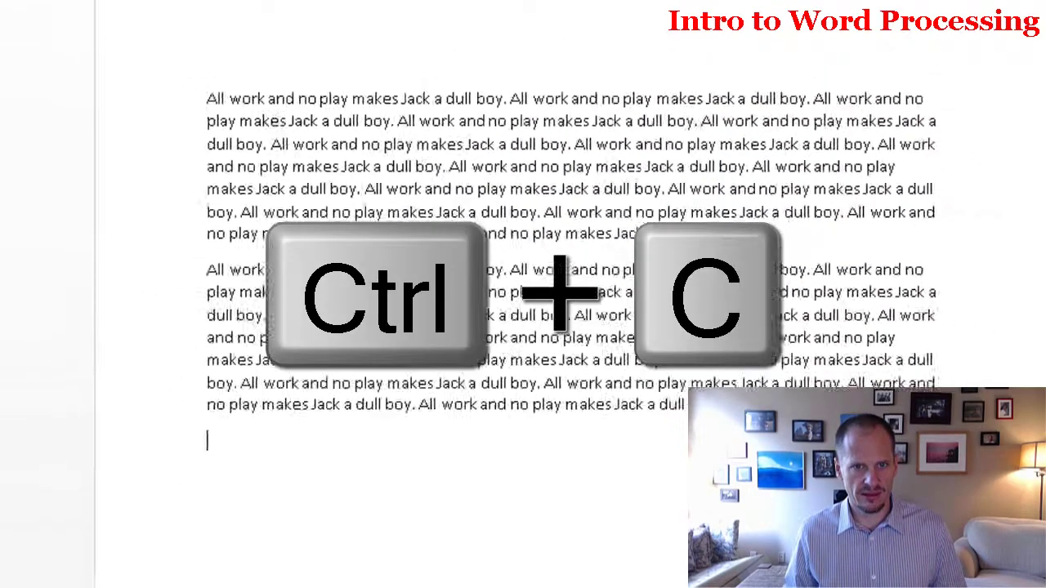
{"action": "key", "text": "ctrl+v"}
{"action": "key", "text": "ctrl+v"}
{"action": "key", "text": "ctrl+v"}
{"action": "key", "text": "ctrl+v"}
{"action": "key", "text": "ctrl+v"}
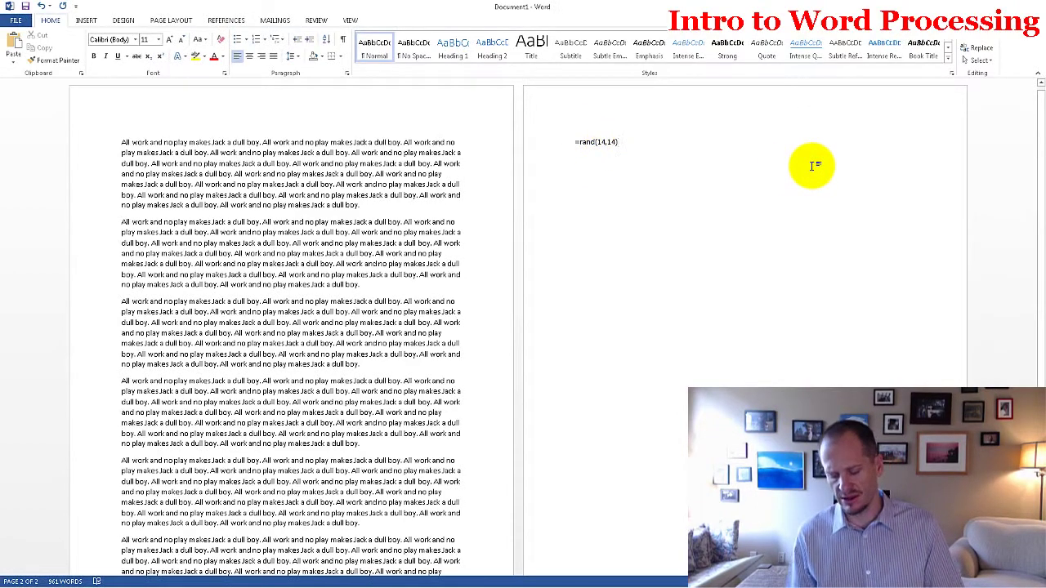
Step: Expand =rand(14,14) into random sample text, making the document six pages
{"action": "key", "text": "Return"}
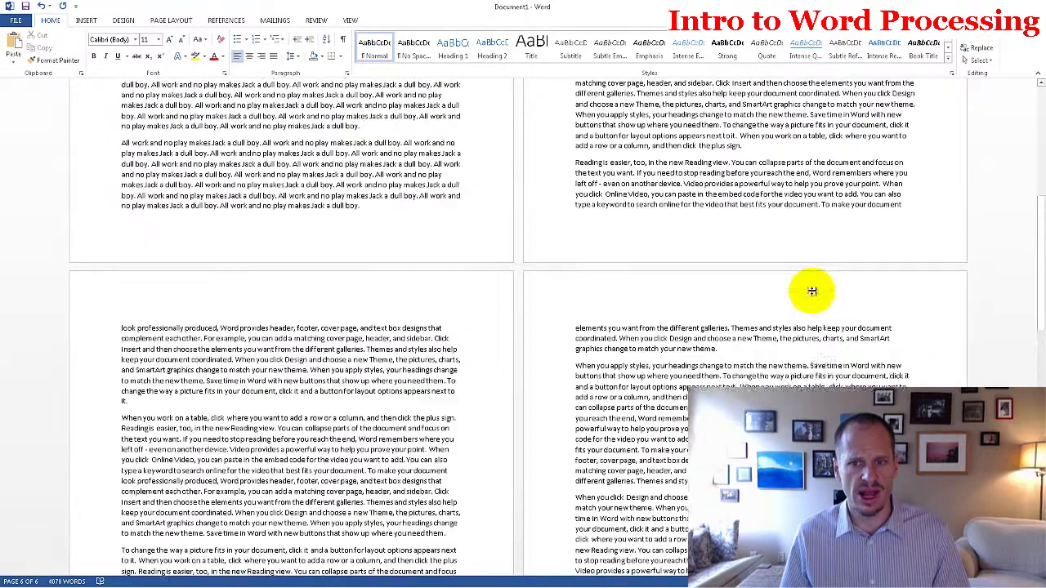
{"action": "scroll", "coordinate": [811, 291], "scroll_direction": "up", "scroll_amount": 20}
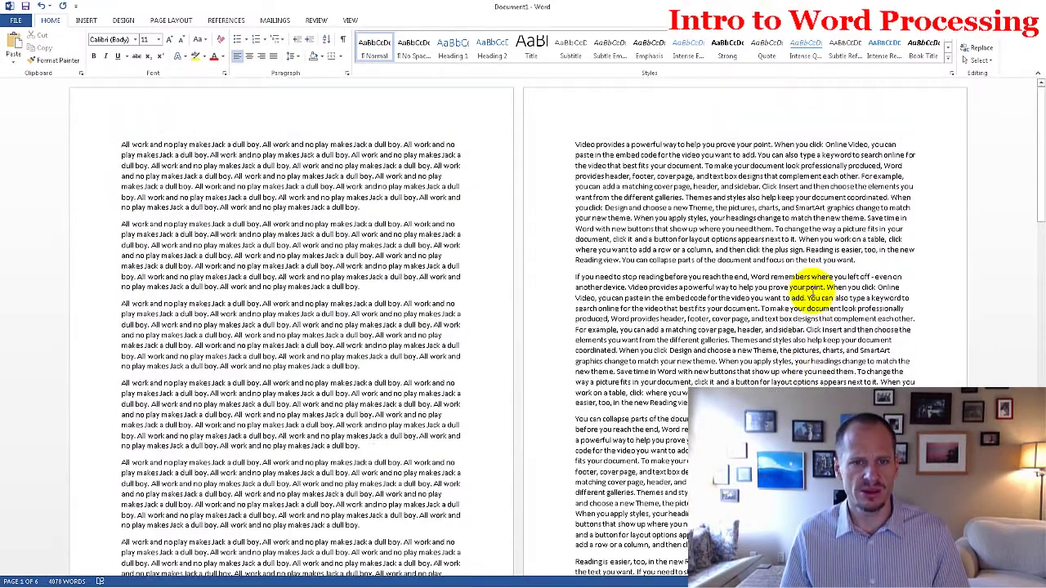
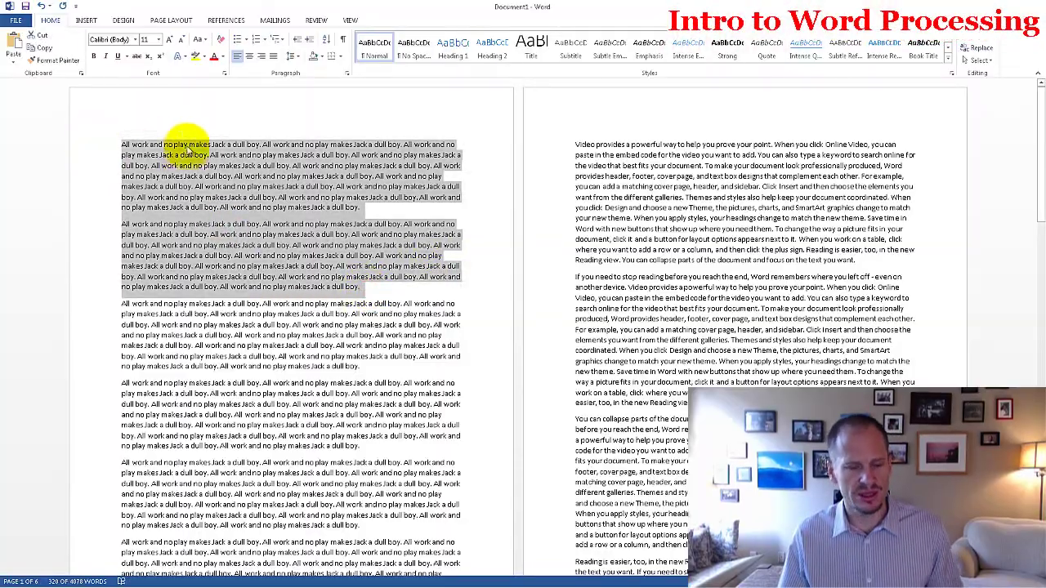
Step: Expand the Accessories folder under All Programs in the Start menu to reveal Notepad
{"action": "mouse_move", "coordinate": [197, 584]}
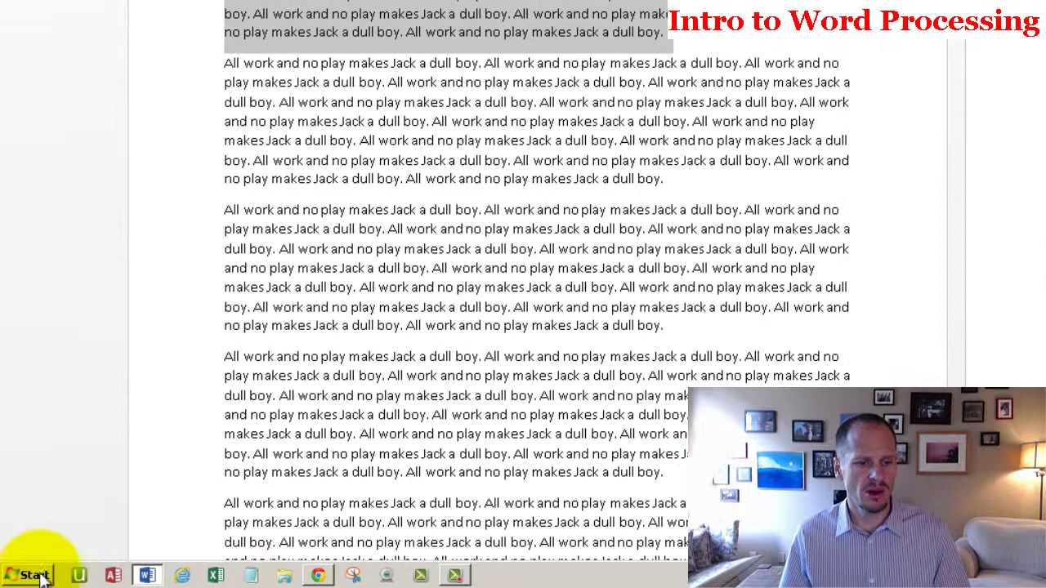
{"action": "left_click", "coordinate": [37, 576]}
{"action": "left_click", "coordinate": [79, 510]}
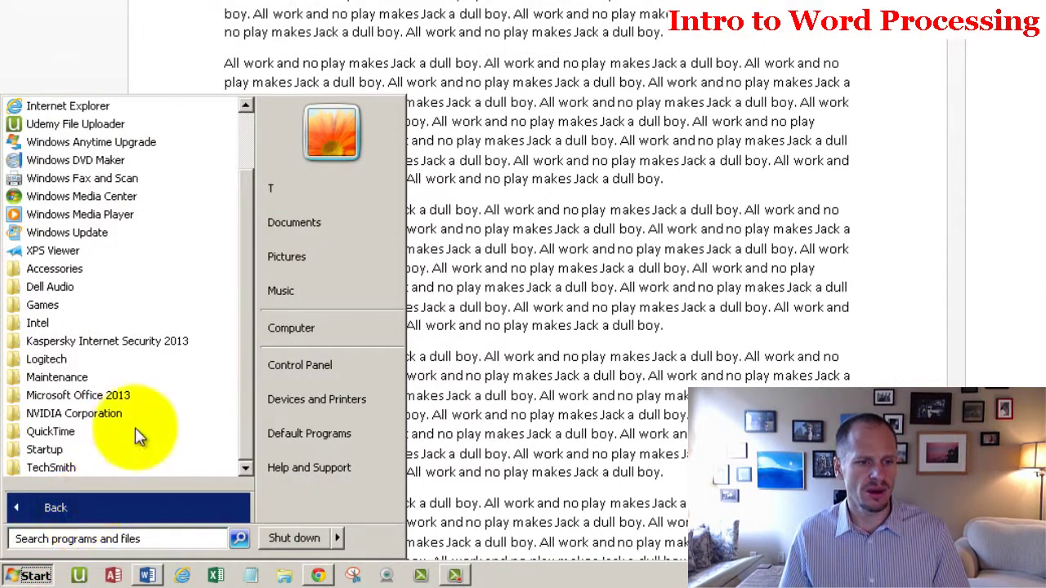
{"action": "left_click", "coordinate": [155, 269]}
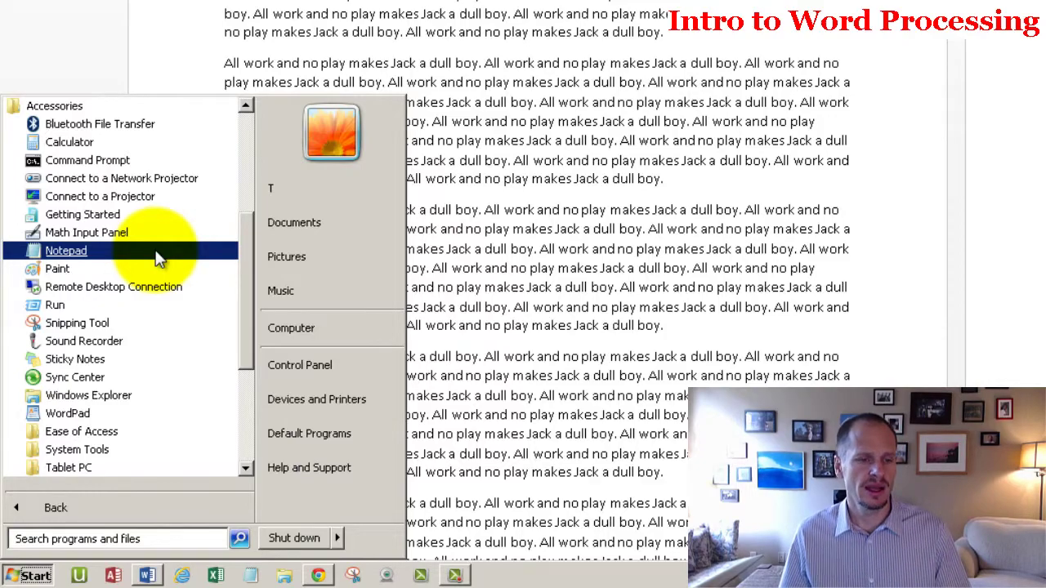
Step: Launch Notepad, move it over the Word document, and paste the copied Jack text
{"action": "left_click", "coordinate": [158, 259]}
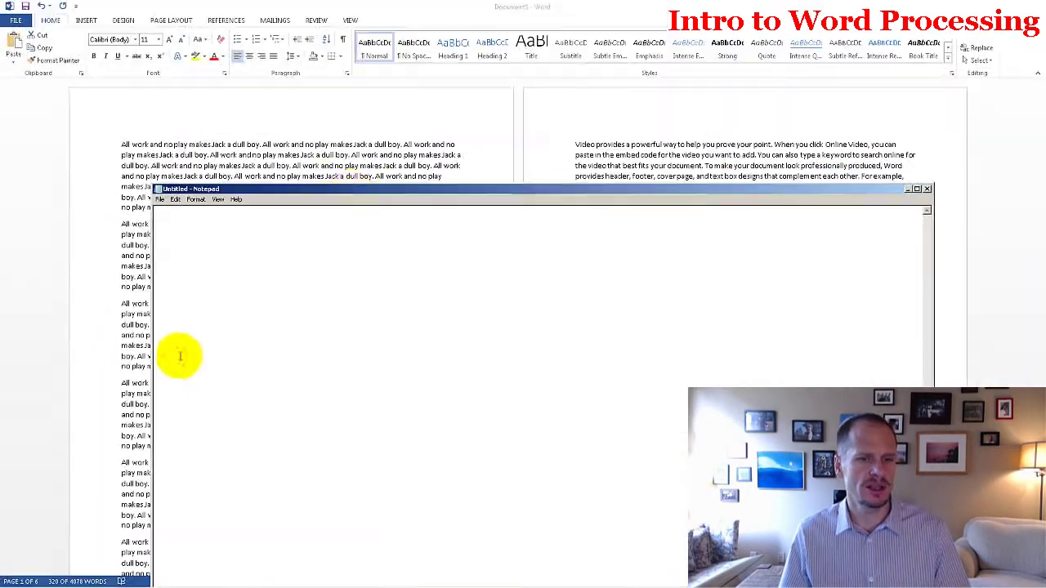
{"action": "left_click_drag", "start_coordinate": [353, 190], "coordinate": [305, 101]}
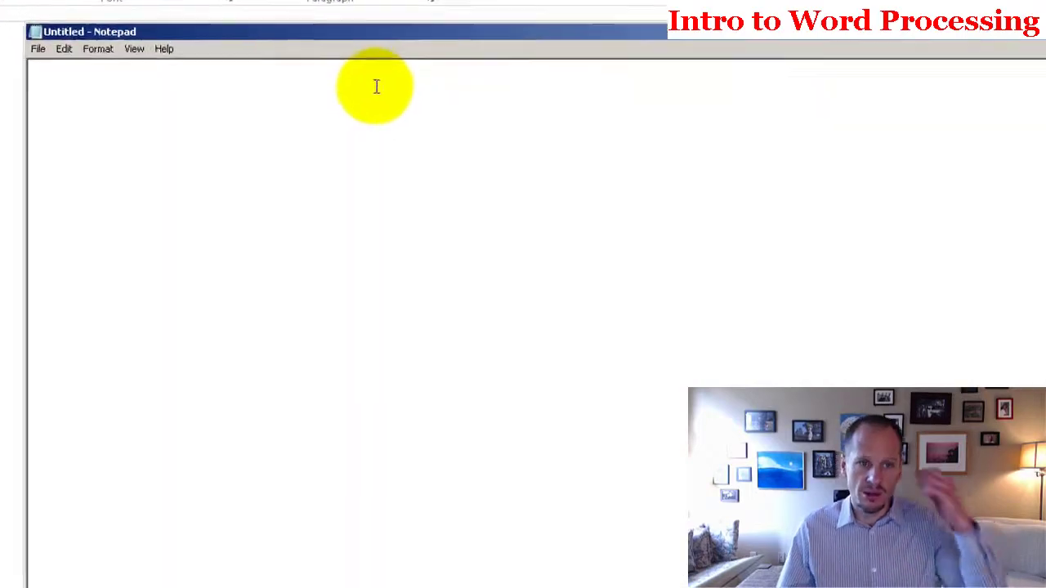
{"action": "key", "text": "ctrl+v"}
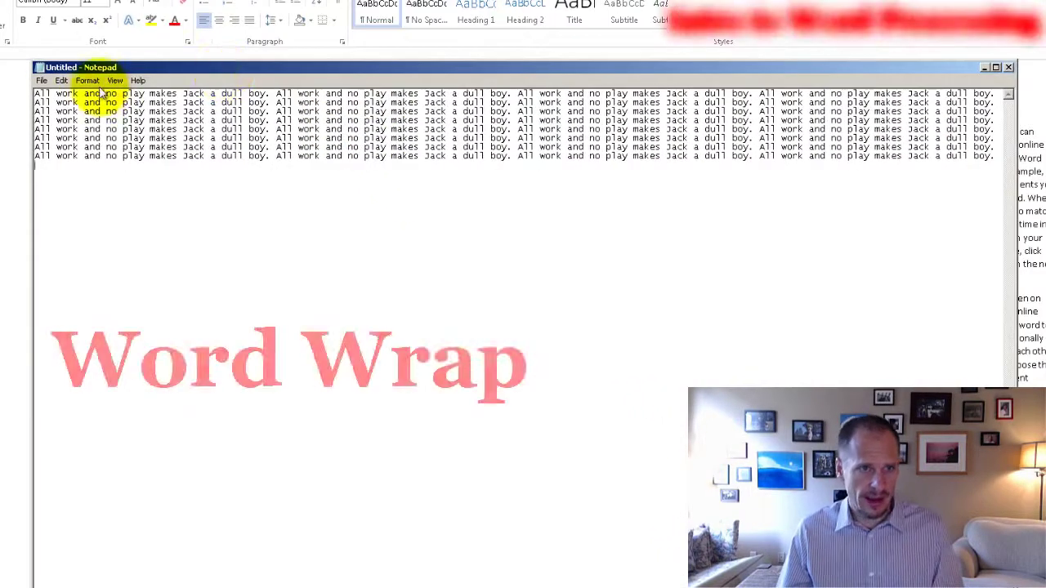
Step: Turn off Word Wrap so the text runs as two long lines
{"action": "left_click", "coordinate": [90, 81]}
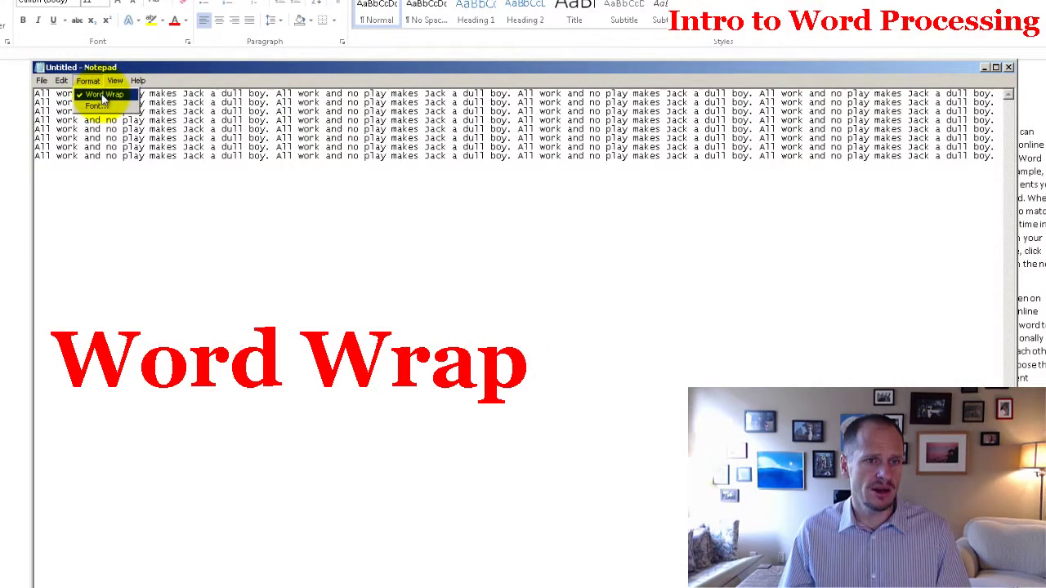
{"action": "left_click", "coordinate": [100, 96]}
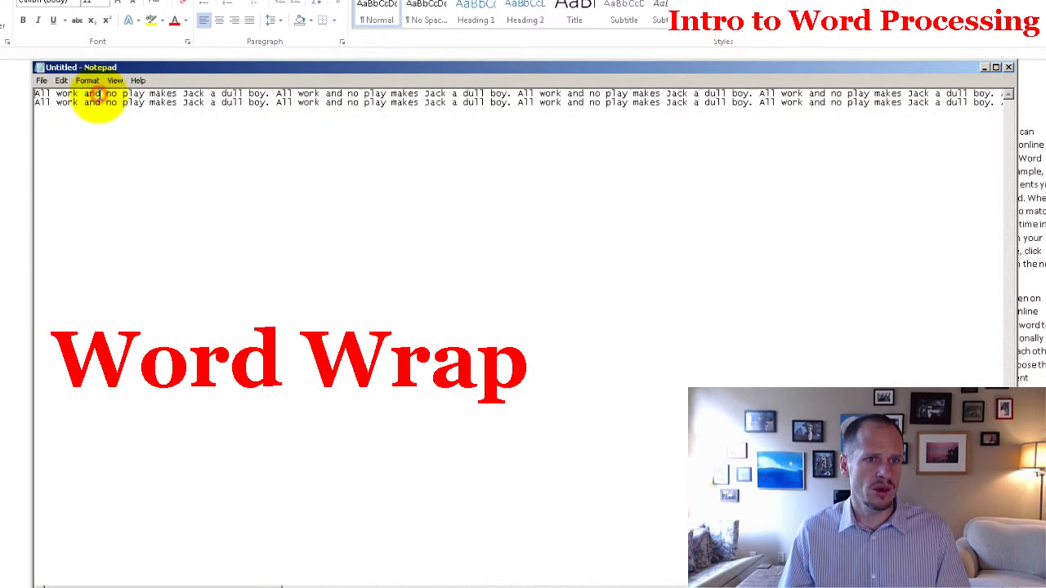
{"action": "left_click_drag", "start_coordinate": [264, 582], "coordinate": [226, 582]}
Step: Turn Word Wrap back on, narrow the window, and split the text with a blank line
{"action": "left_click", "coordinate": [94, 80]}
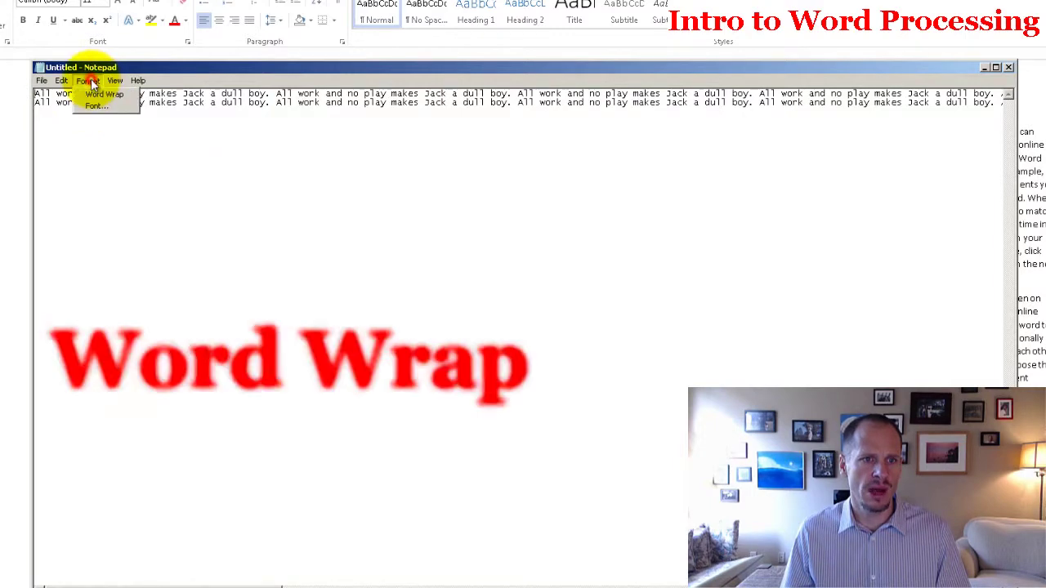
{"action": "left_click", "coordinate": [90, 94]}
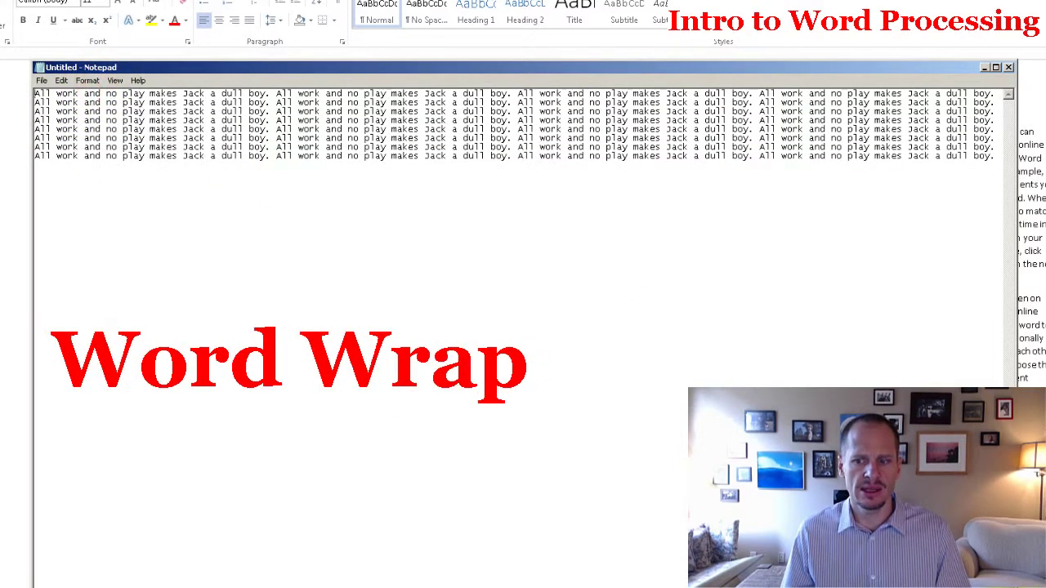
{"action": "left_click_drag", "start_coordinate": [1014, 491], "coordinate": [664, 551]}
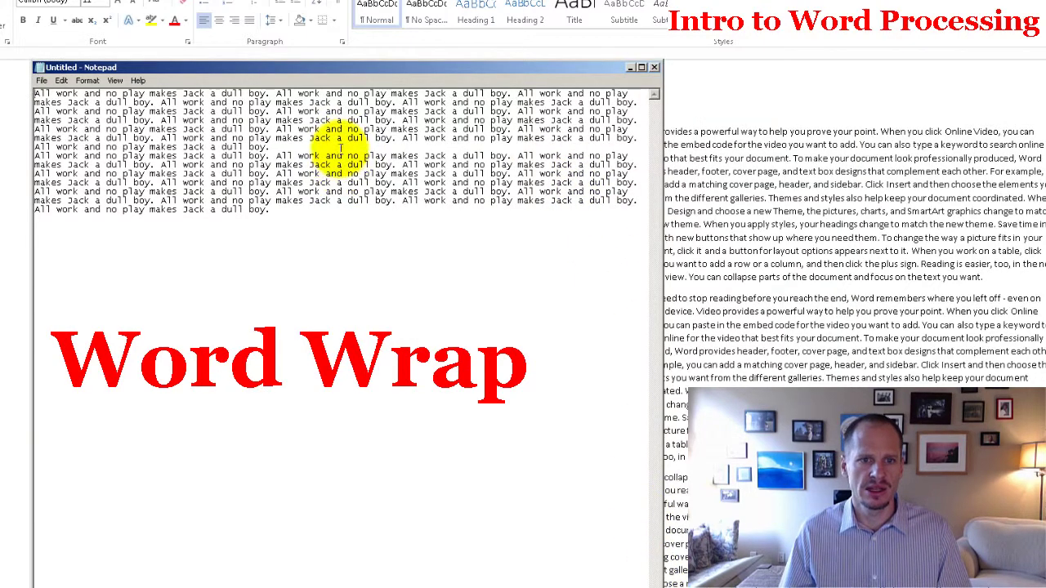
{"action": "key", "text": "Return"}
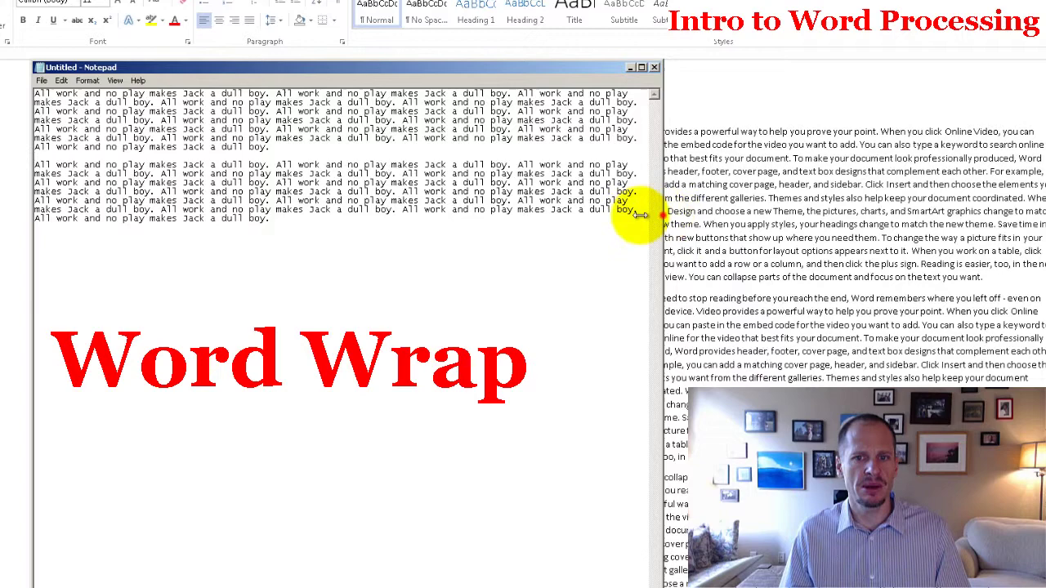
{"action": "left_click_drag", "start_coordinate": [662, 215], "coordinate": [569, 236]}
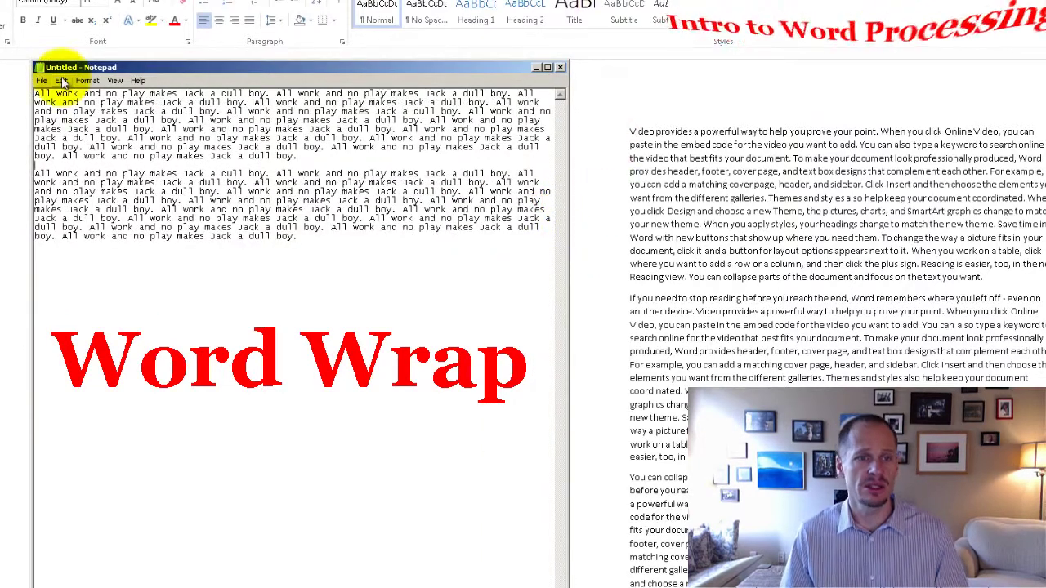
Step: Toggle Word Wrap off and back on, then close Notepad
{"action": "left_click", "coordinate": [87, 81]}
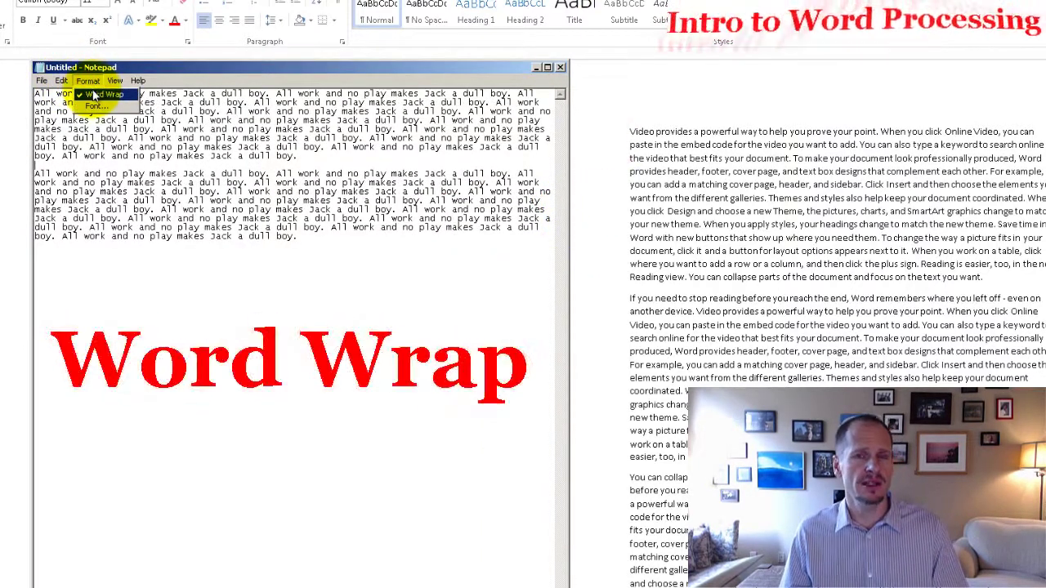
{"action": "left_click", "coordinate": [95, 96]}
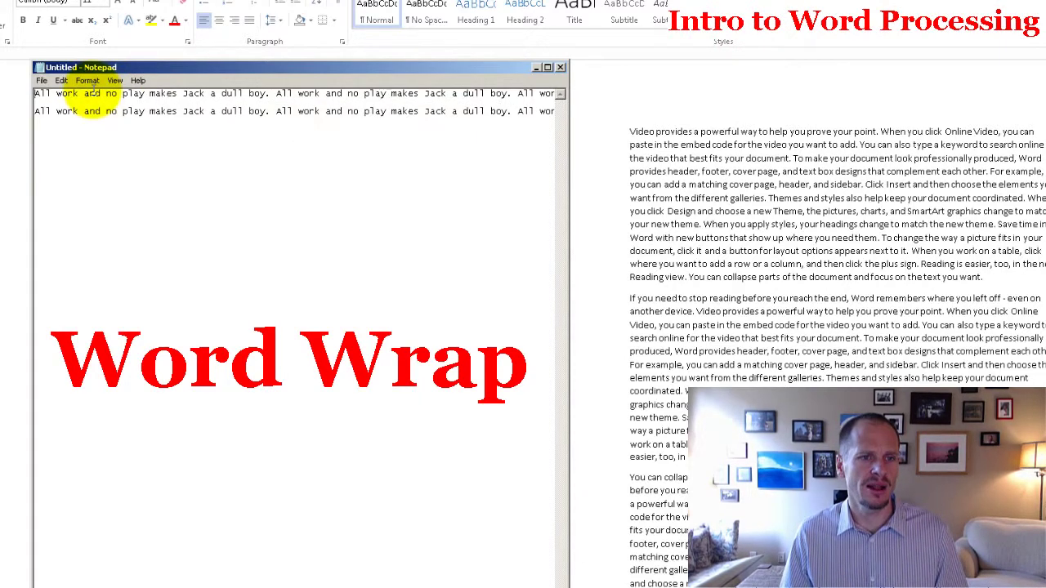
{"action": "left_click_drag", "start_coordinate": [98, 585], "coordinate": [6, 549]}
{"action": "left_click", "coordinate": [87, 81]}
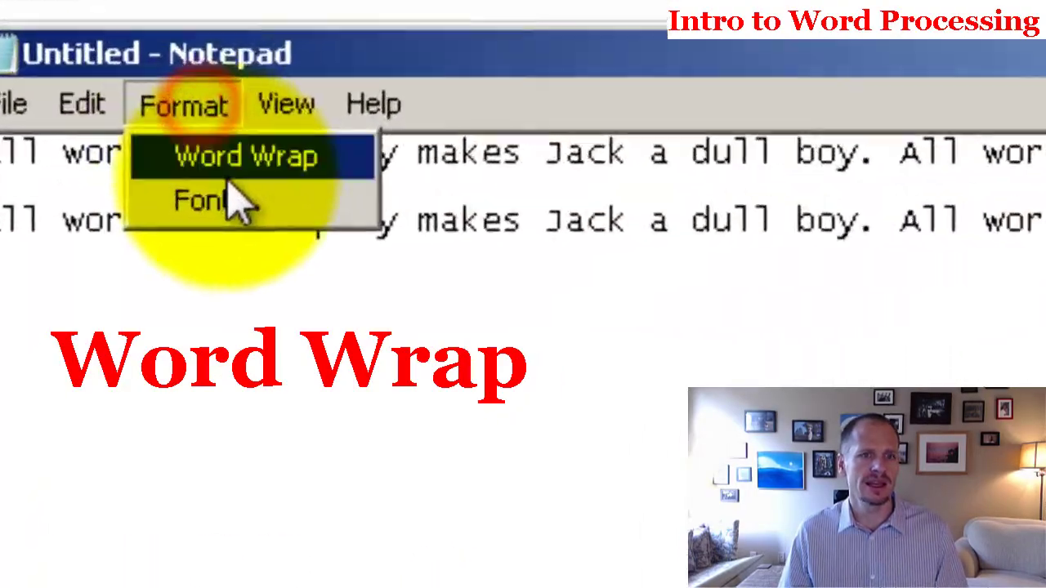
{"action": "left_click", "coordinate": [102, 96]}
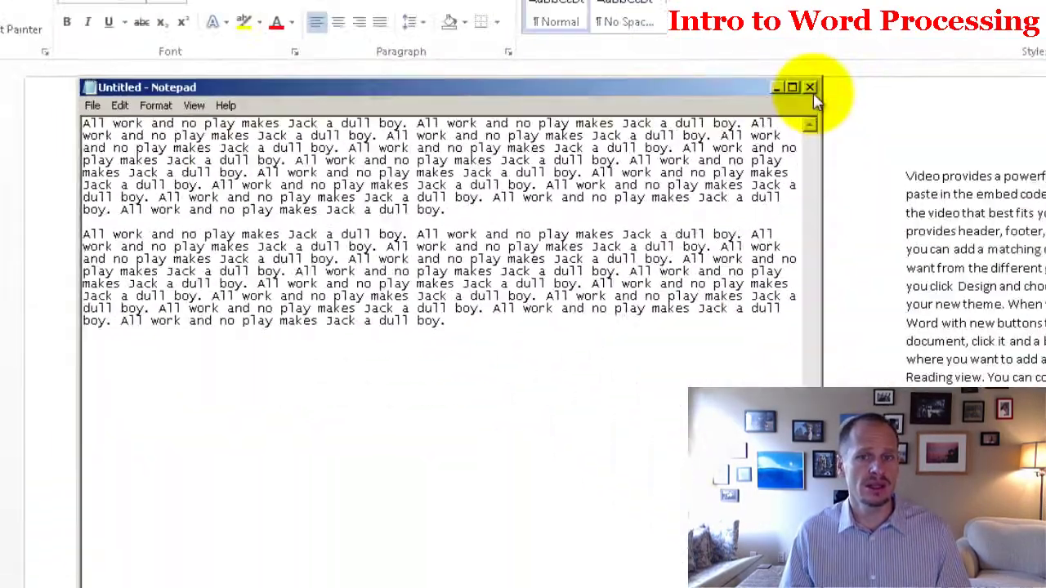
{"action": "left_click", "coordinate": [523, 95]}
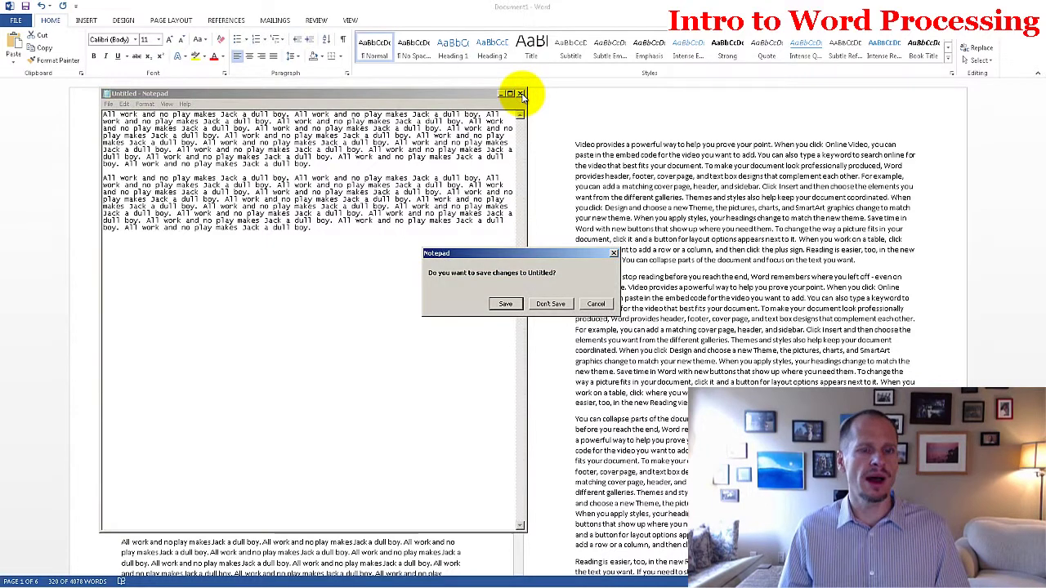
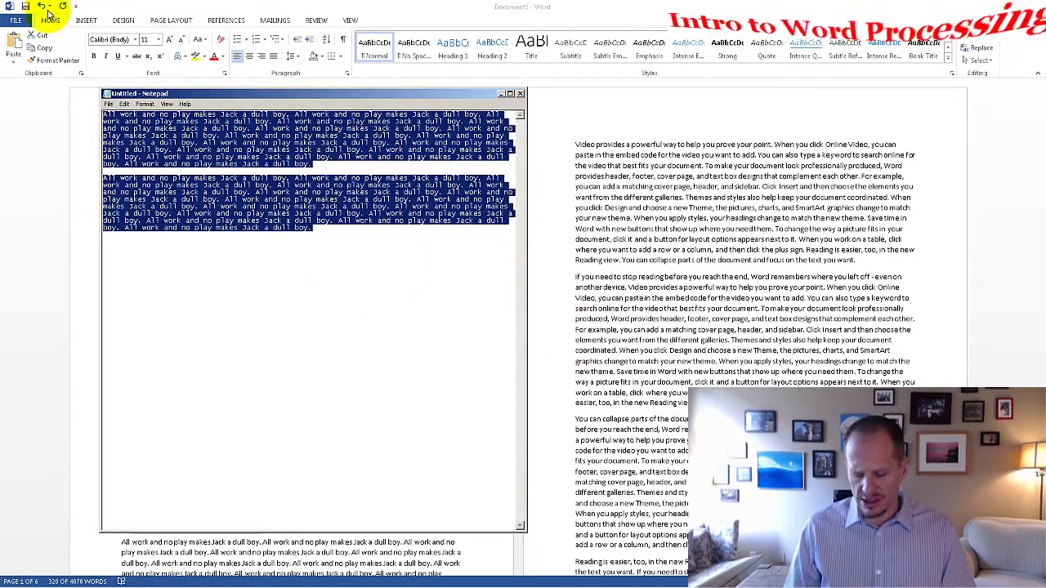
Step: Clear all text from Notepad and open a blank new tab in Chrome
{"action": "key", "text": "Delete"}
{"action": "mouse_move", "coordinate": [139, 582]}
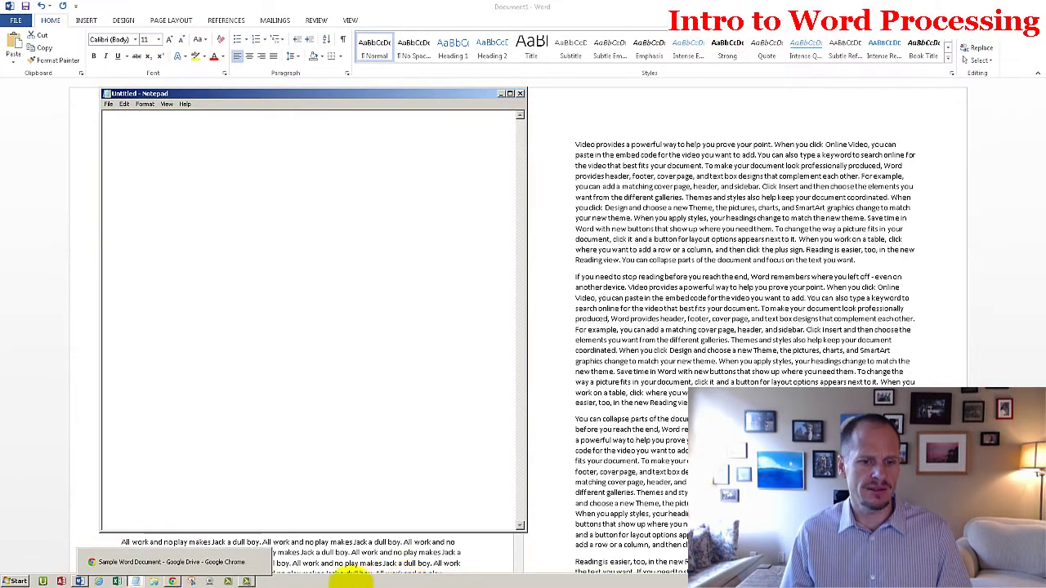
{"action": "left_click", "coordinate": [174, 582]}
{"action": "left_click", "coordinate": [431, 7]}
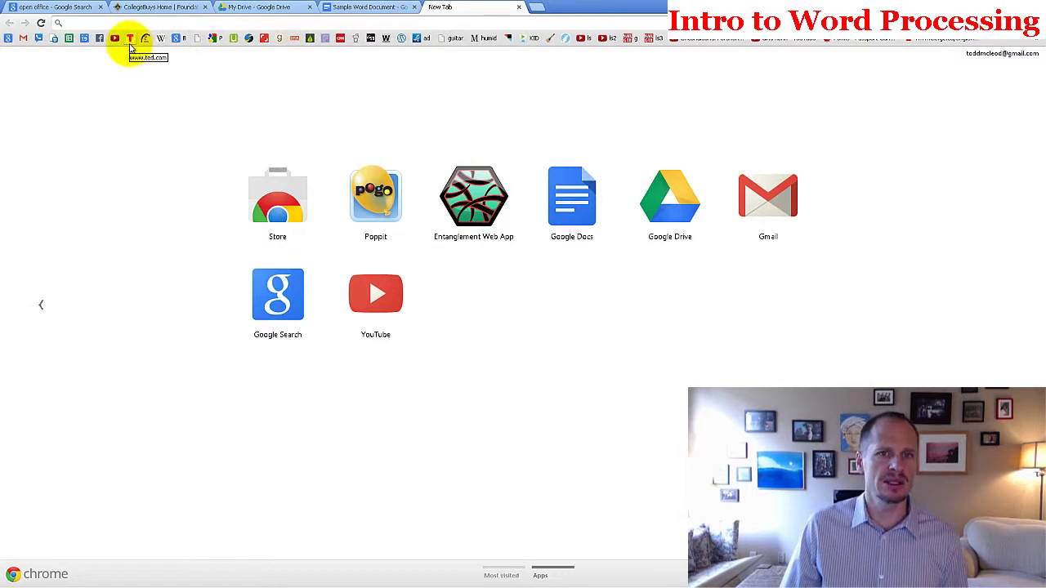
Step: Load Reddit's front page, copy its top ten posts, and switch back to Word
{"action": "left_click", "coordinate": [355, 39]}
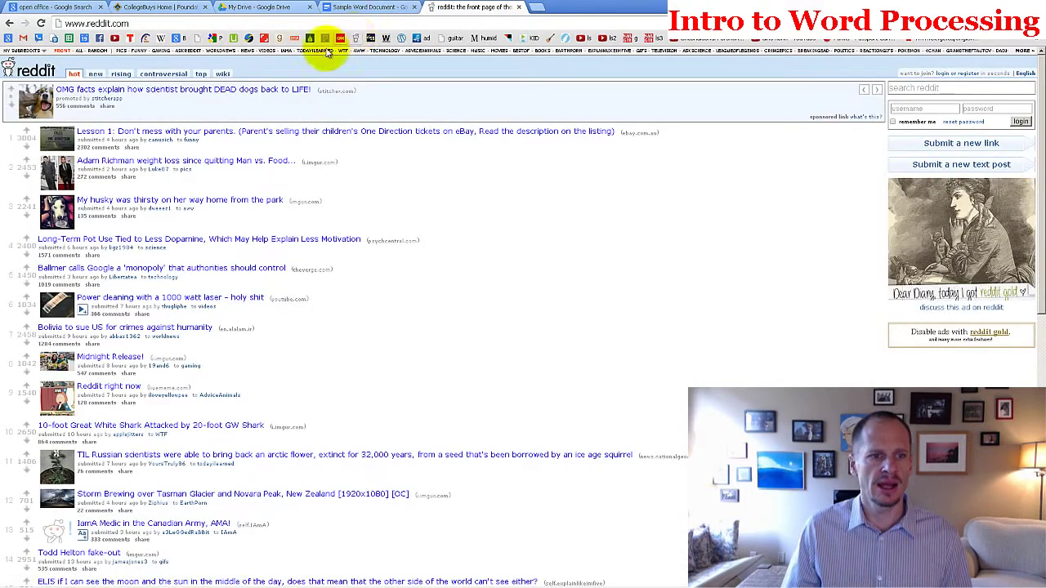
{"action": "left_click_drag", "start_coordinate": [362, 428], "coordinate": [92, 146]}
{"action": "right_click", "coordinate": [113, 149]}
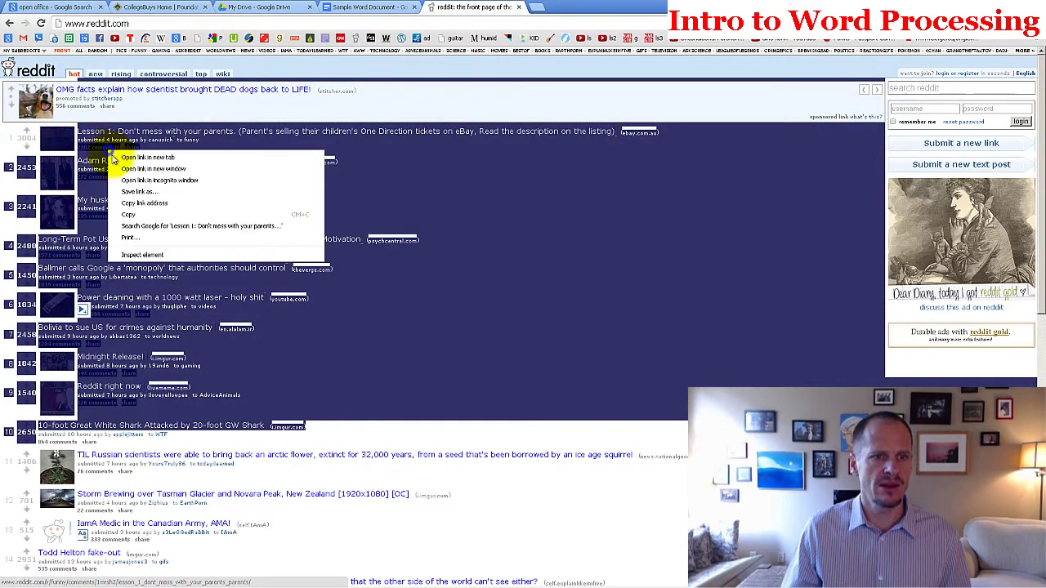
{"action": "left_click", "coordinate": [150, 215]}
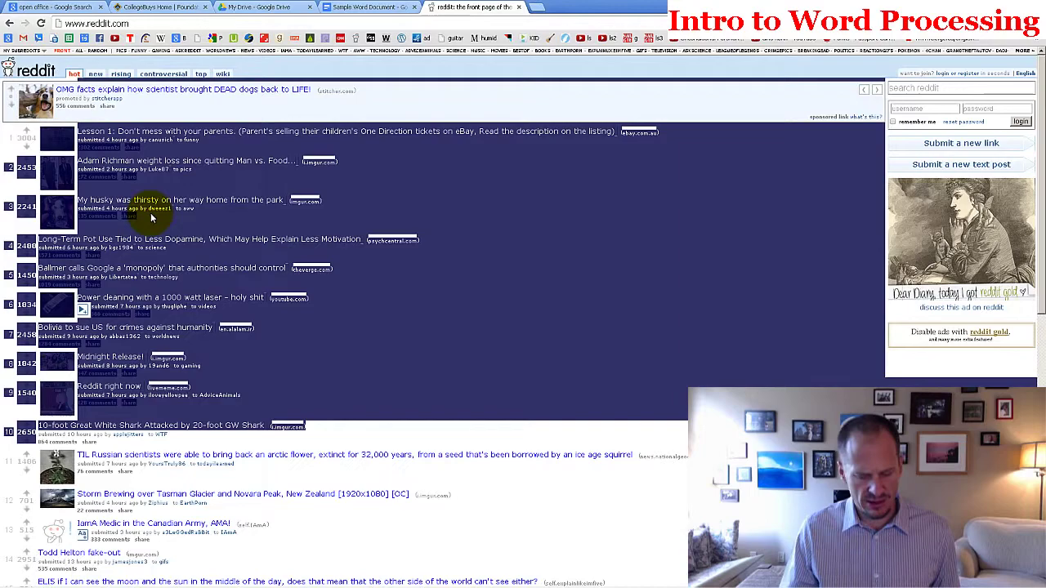
{"action": "key", "text": "alt+Tab"}
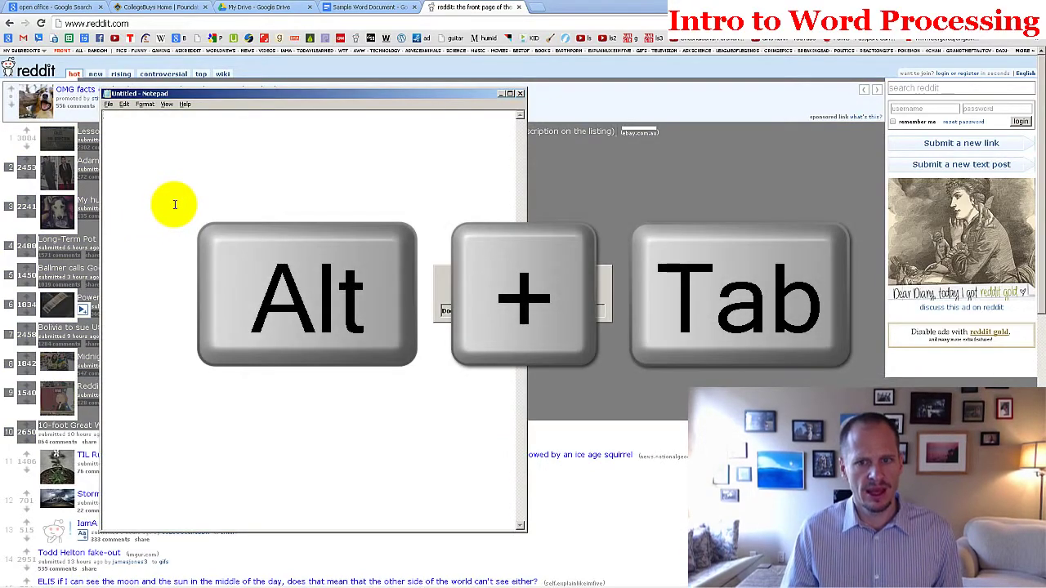
{"action": "key", "text": "alt+Tab"}
Step: Paste the Reddit posts at the document's end as Unformatted Text instead of formatted
{"action": "scroll", "coordinate": [915, 373], "scroll_direction": "down", "scroll_amount": 15}
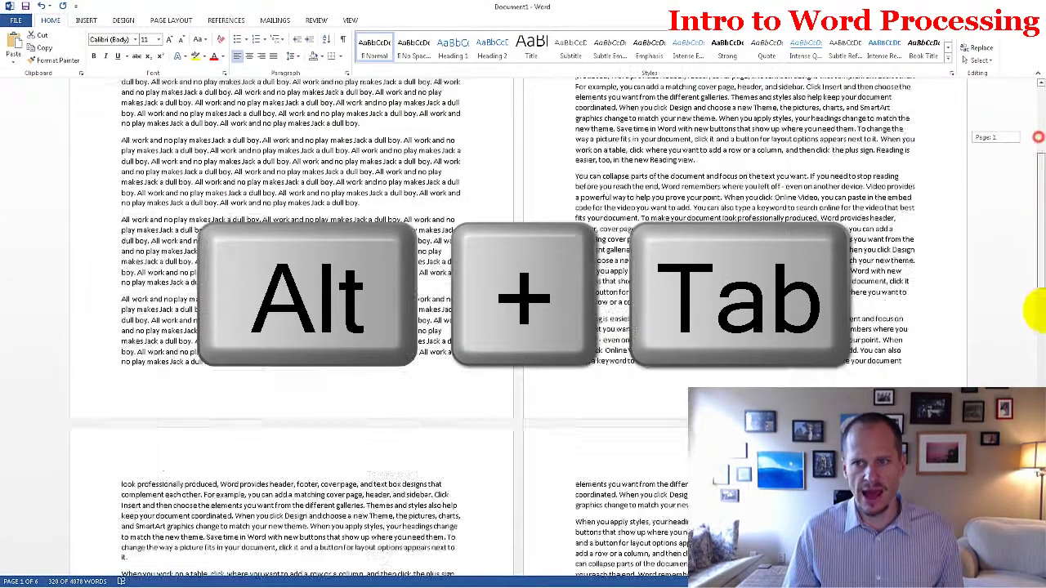
{"action": "left_click", "coordinate": [705, 195]}
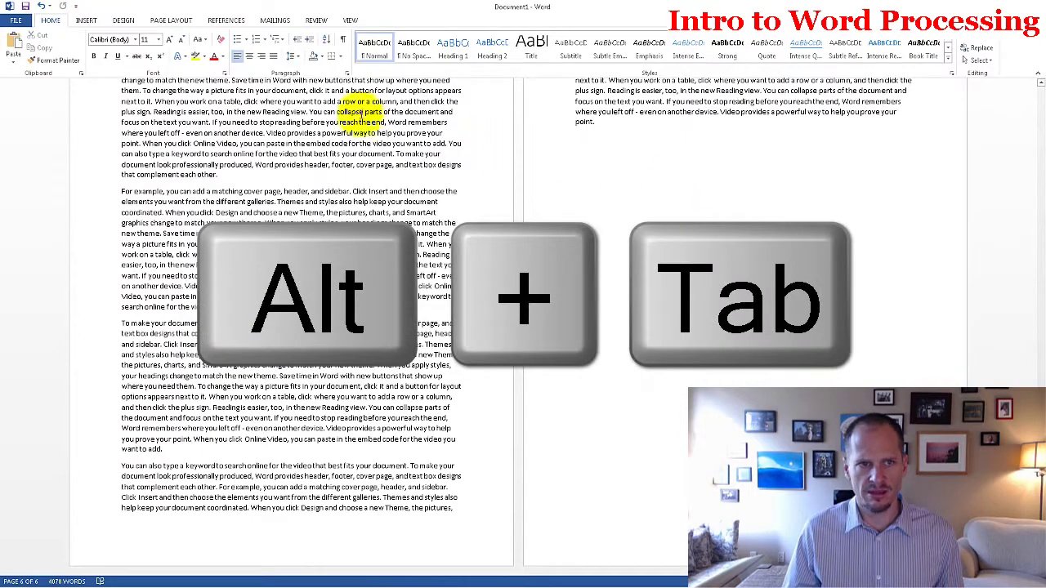
{"action": "key", "text": "ctrl+v"}
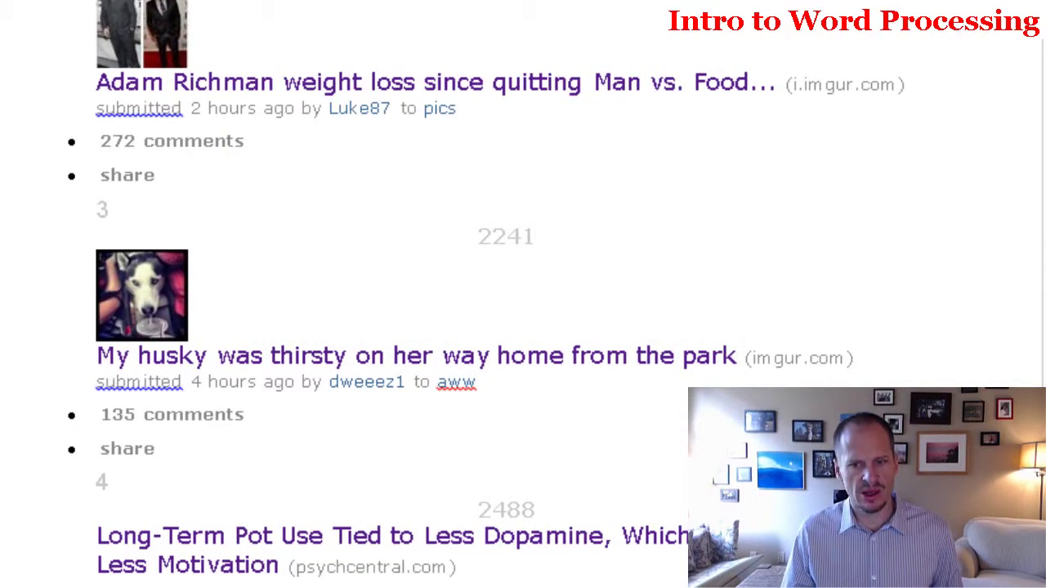
{"action": "key", "text": "ctrl+z"}
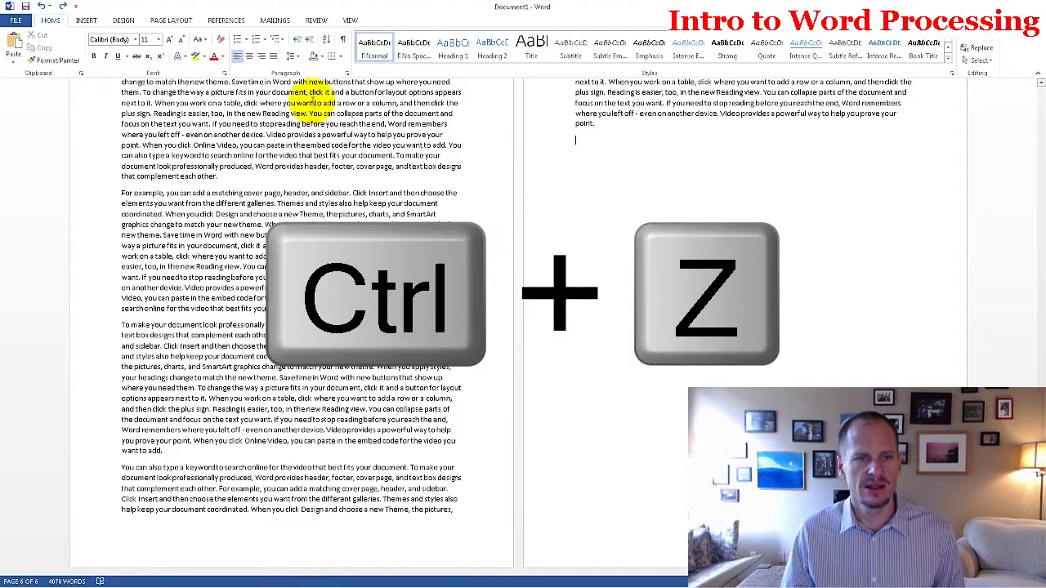
{"action": "left_click", "coordinate": [13, 63]}
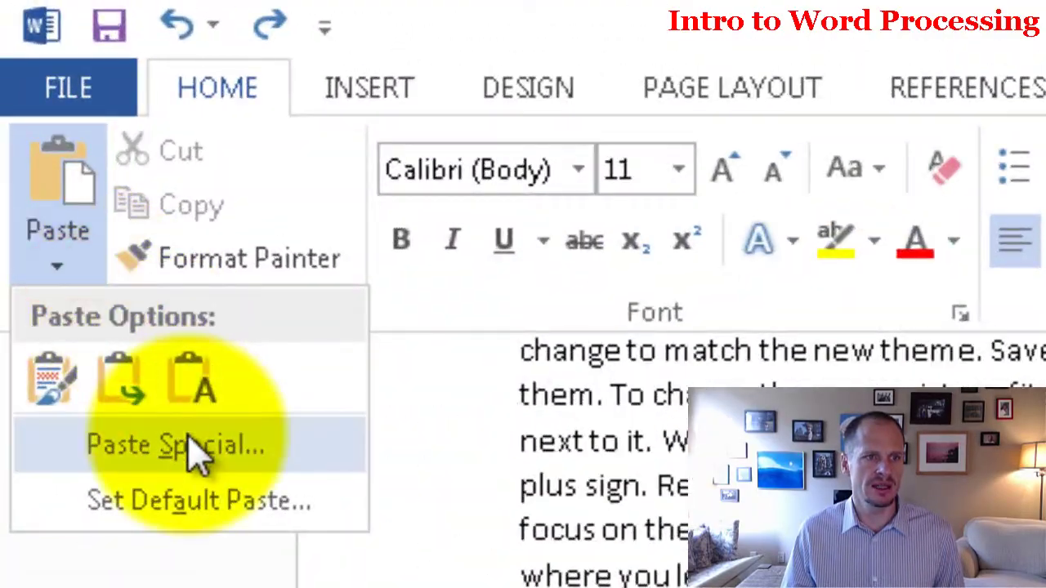
{"action": "left_click", "coordinate": [190, 443]}
{"action": "left_click", "coordinate": [231, 158]}
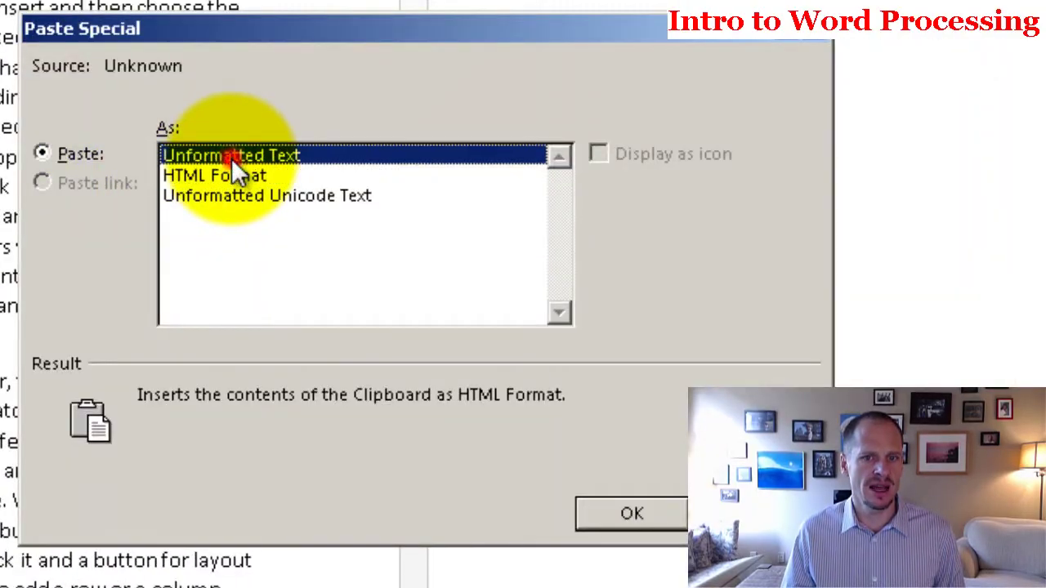
{"action": "left_click", "coordinate": [632, 514]}
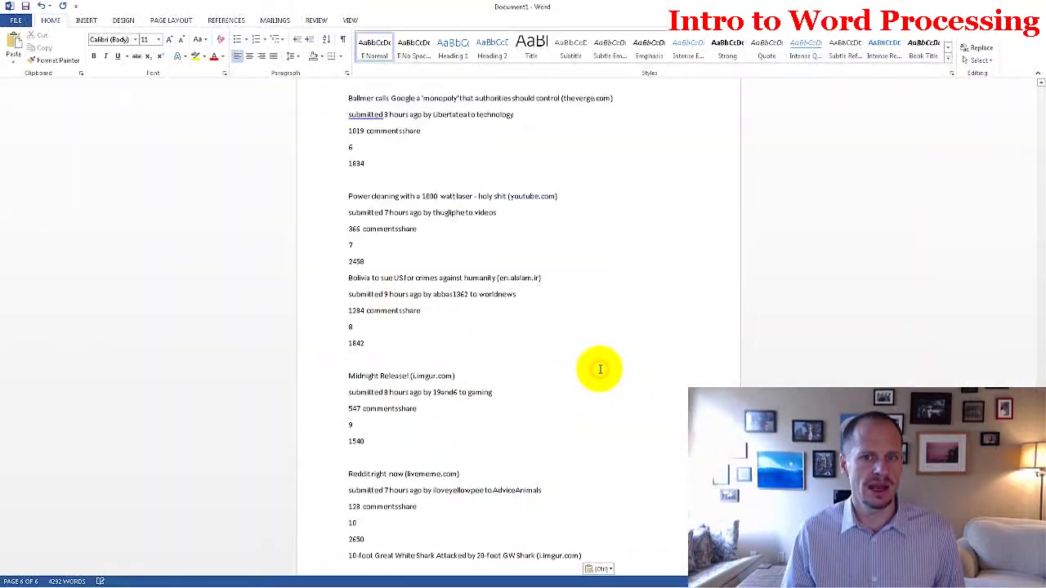
Step: Paste the Reddit listing into Notepad, select the Power cleaning post title, then close Notepad
{"action": "key", "text": "alt+Tab"}
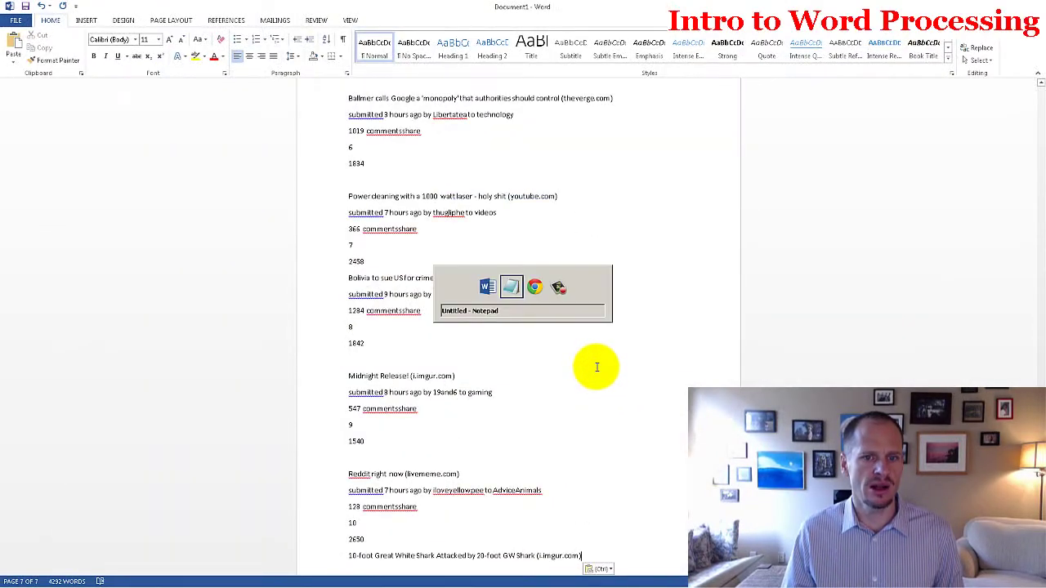
{"action": "key", "text": "ctrl+v"}
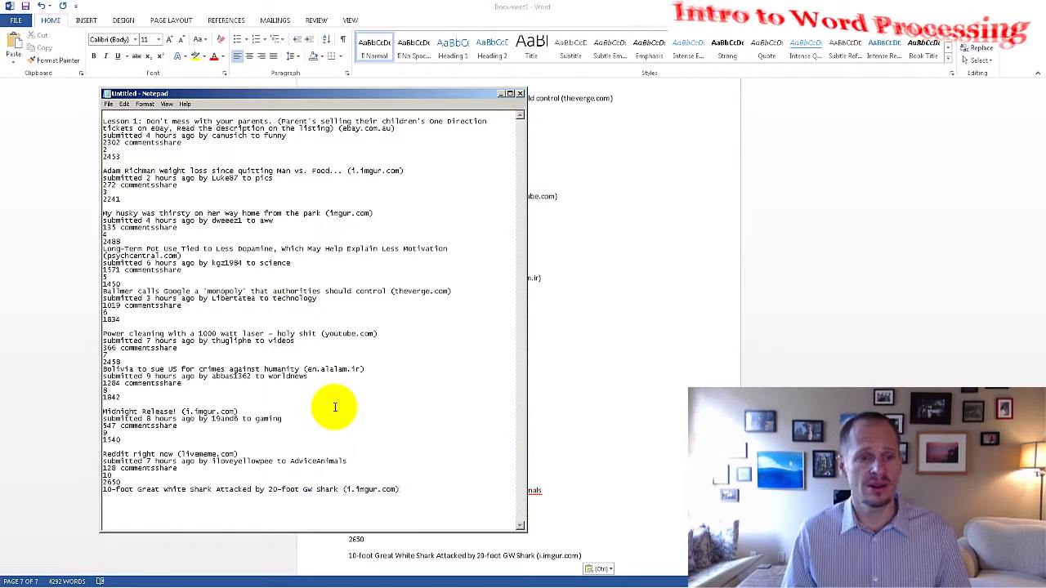
{"action": "left_click_drag", "start_coordinate": [105, 334], "coordinate": [222, 331]}
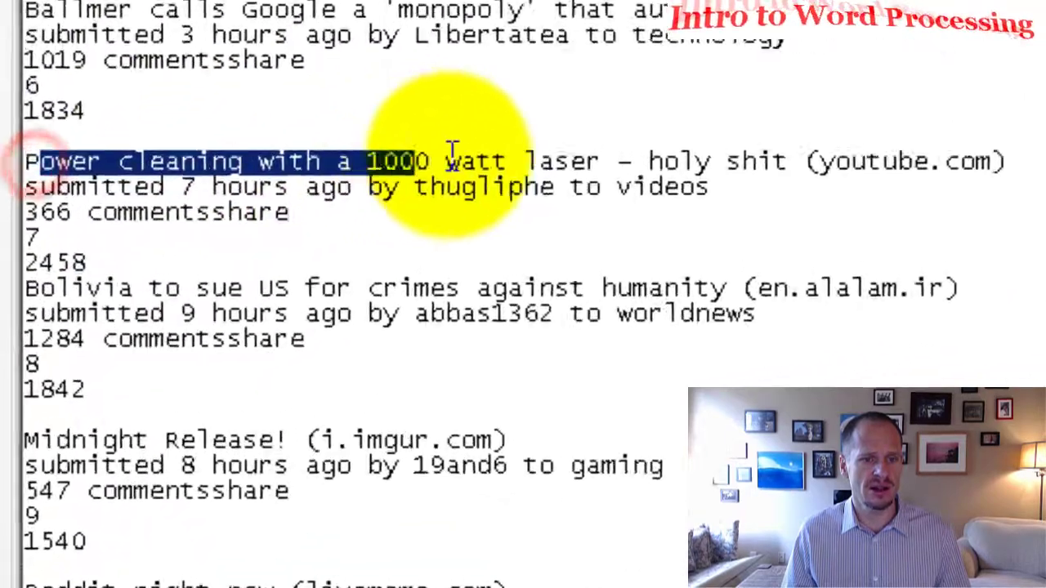
{"action": "left_click_drag", "start_coordinate": [452, 155], "coordinate": [814, 169]}
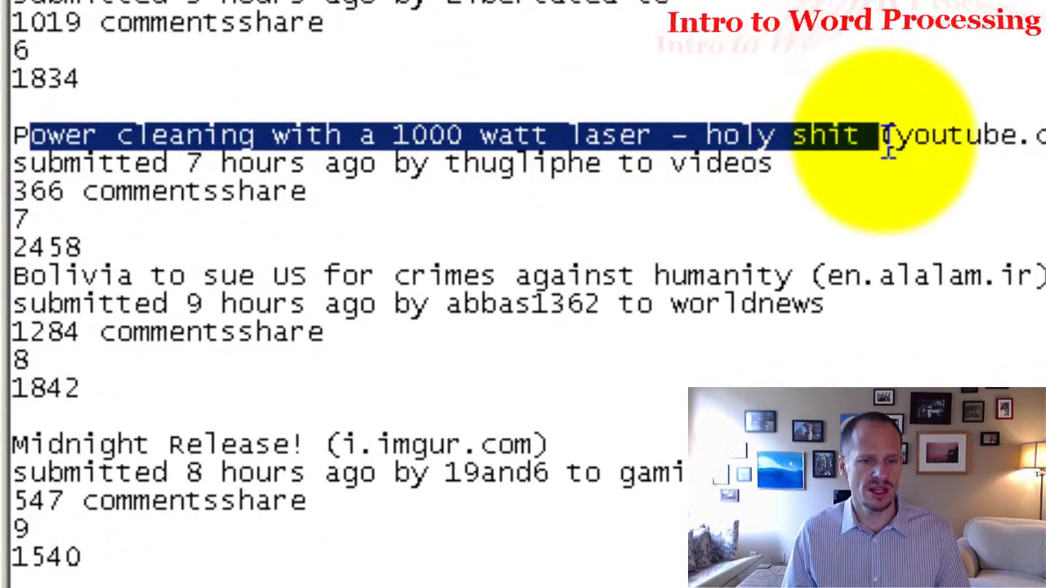
{"action": "left_click", "coordinate": [889, 141]}
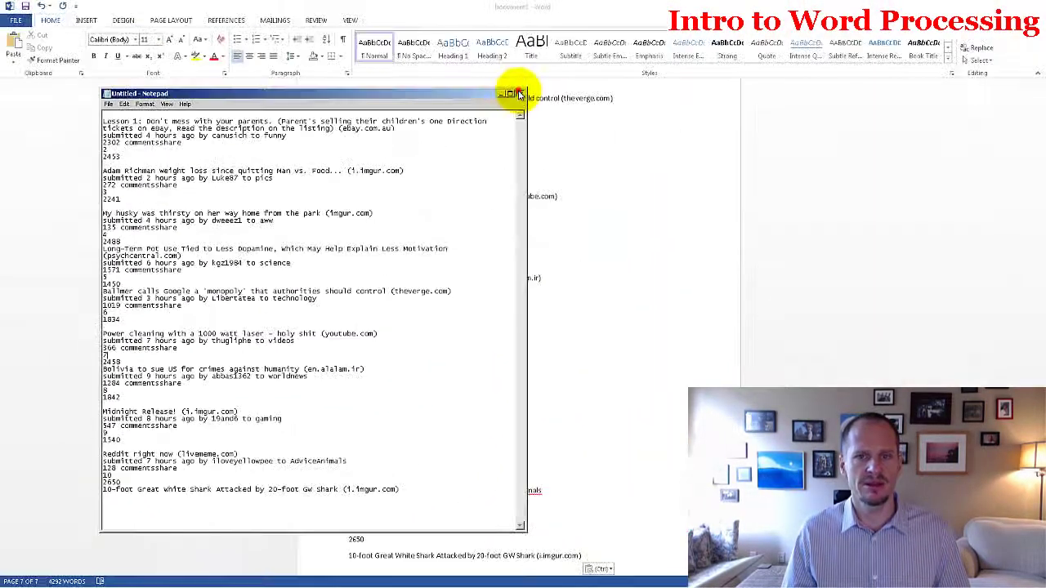
{"action": "left_click", "coordinate": [520, 93]}
Step: Discard Notepad's text unsaved, undo the Reddit paste in Word, and return to the top
{"action": "left_click", "coordinate": [549, 304]}
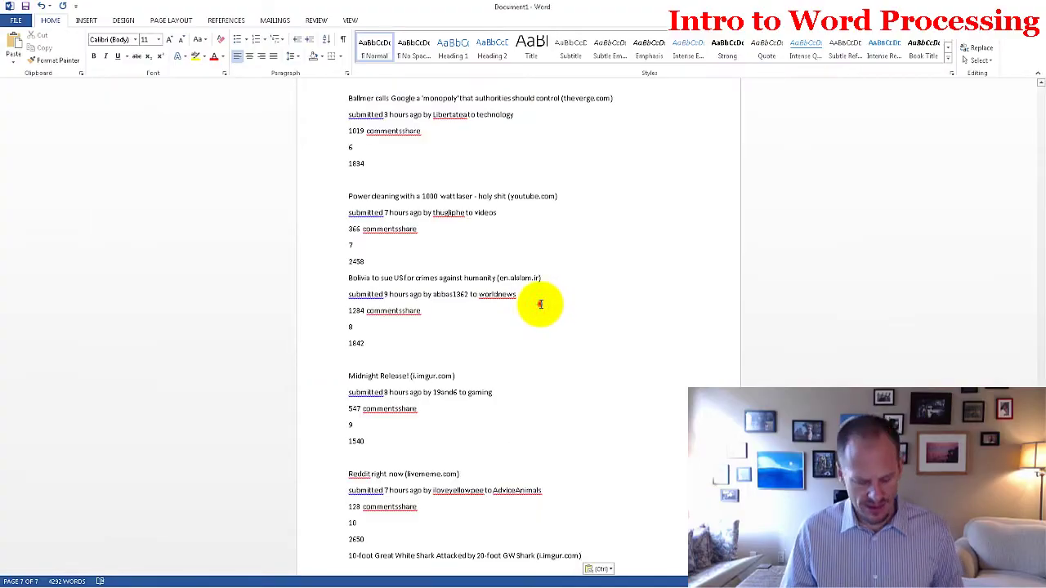
{"action": "key", "text": "ctrl+z"}
{"action": "scroll", "coordinate": [537, 309], "scroll_direction": "up", "scroll_amount": 20}
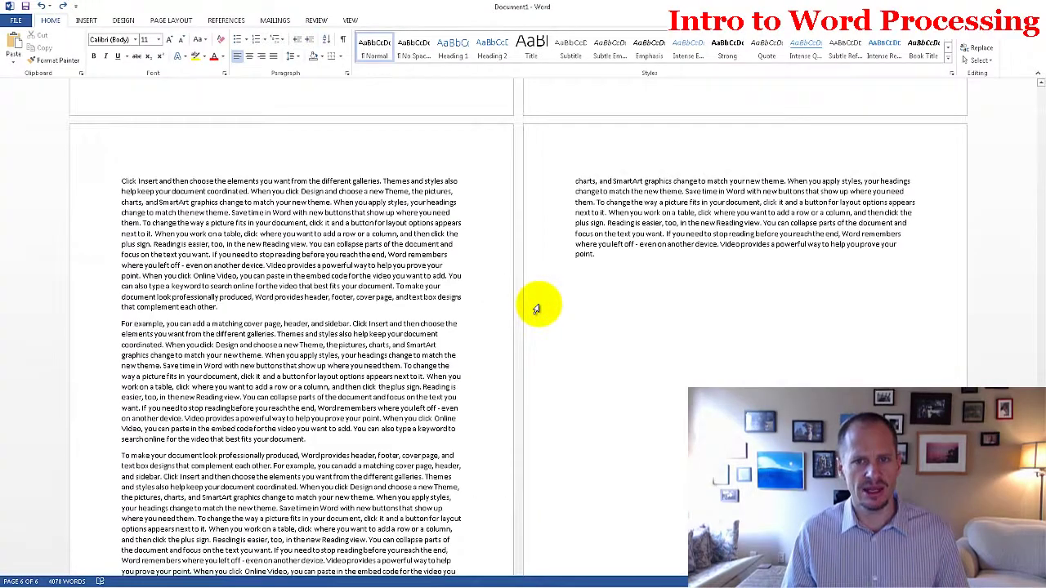
{"action": "scroll", "coordinate": [531, 310], "scroll_direction": "up", "scroll_amount": 5}
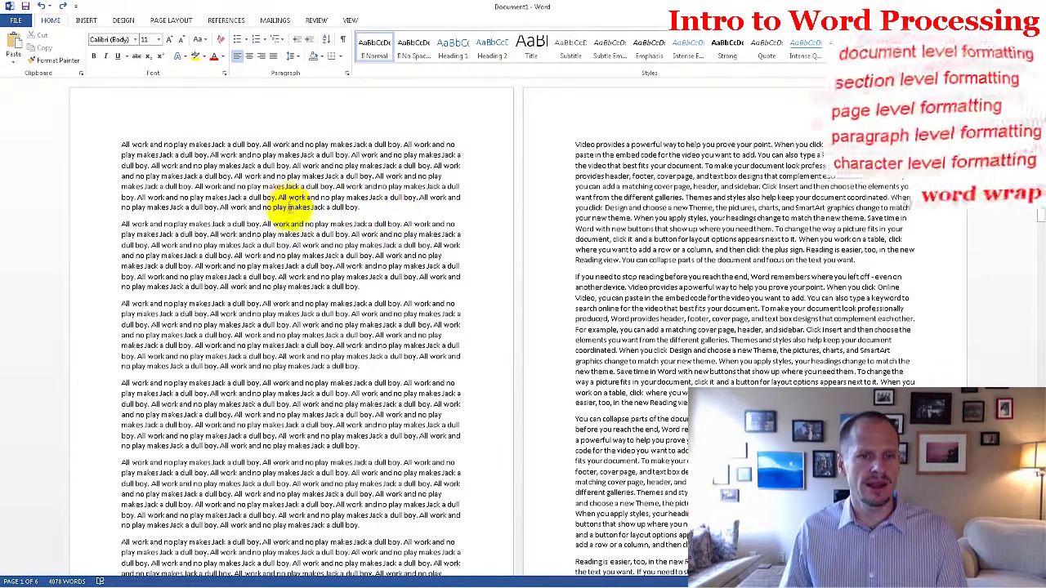
Step: Make the first word 'All' bold and grow its font size toward 90
{"action": "double_click", "coordinate": [280, 197]}
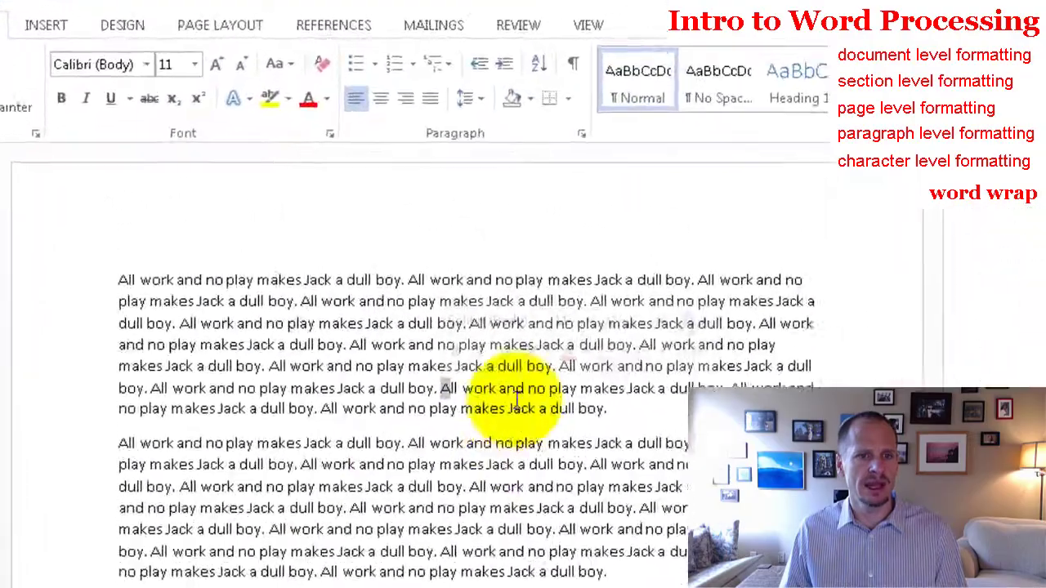
{"action": "left_click", "coordinate": [49, 119]}
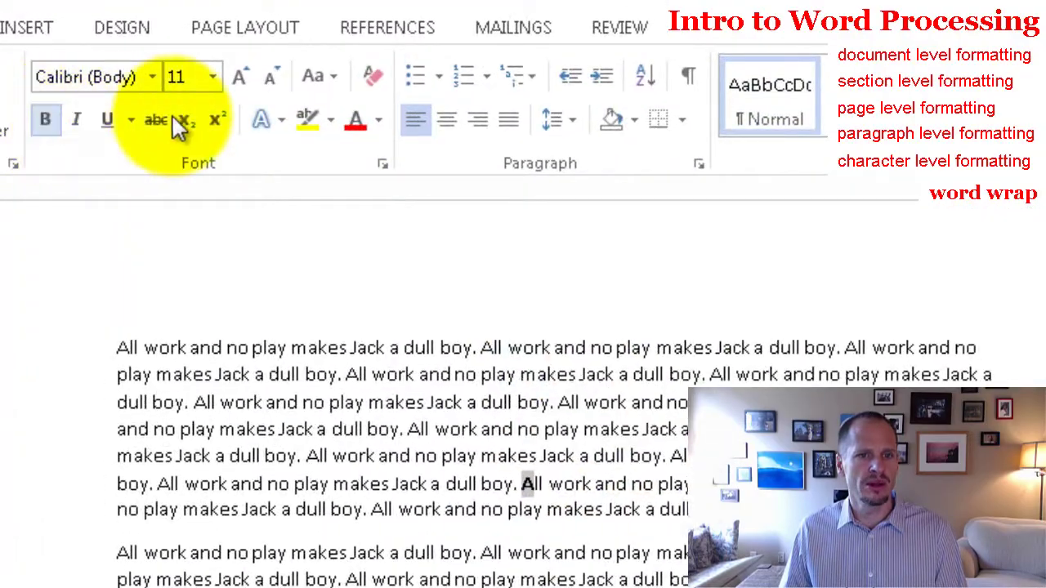
{"action": "left_click", "coordinate": [237, 76]}
{"action": "left_click", "coordinate": [237, 76]}
{"action": "left_click", "coordinate": [237, 77]}
{"action": "left_click", "coordinate": [237, 76]}
{"action": "triple_click", "coordinate": [236, 77]}
{"action": "triple_click", "coordinate": [236, 77]}
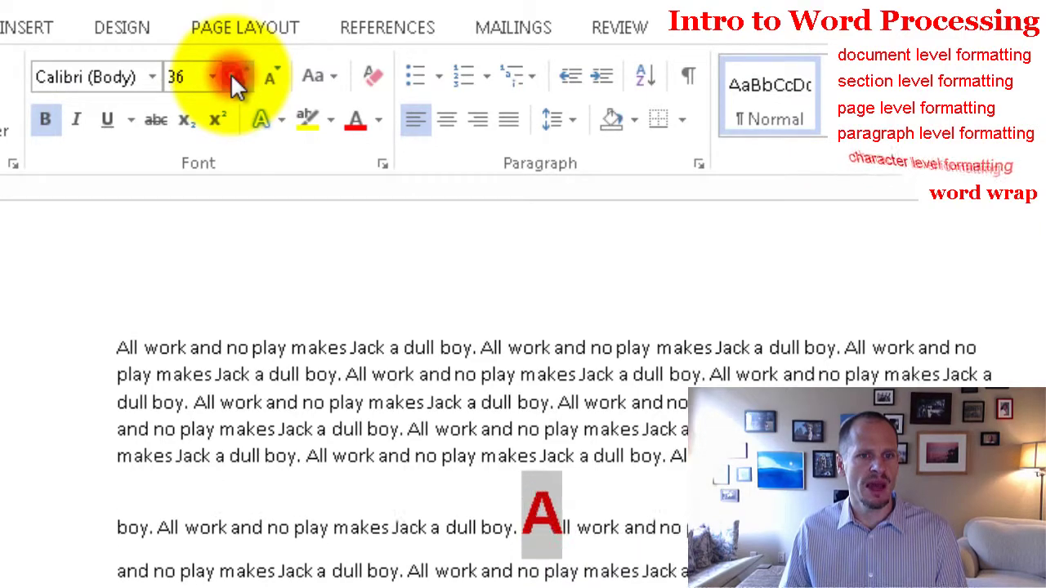
{"action": "double_click", "coordinate": [237, 77]}
{"action": "double_click", "coordinate": [237, 77]}
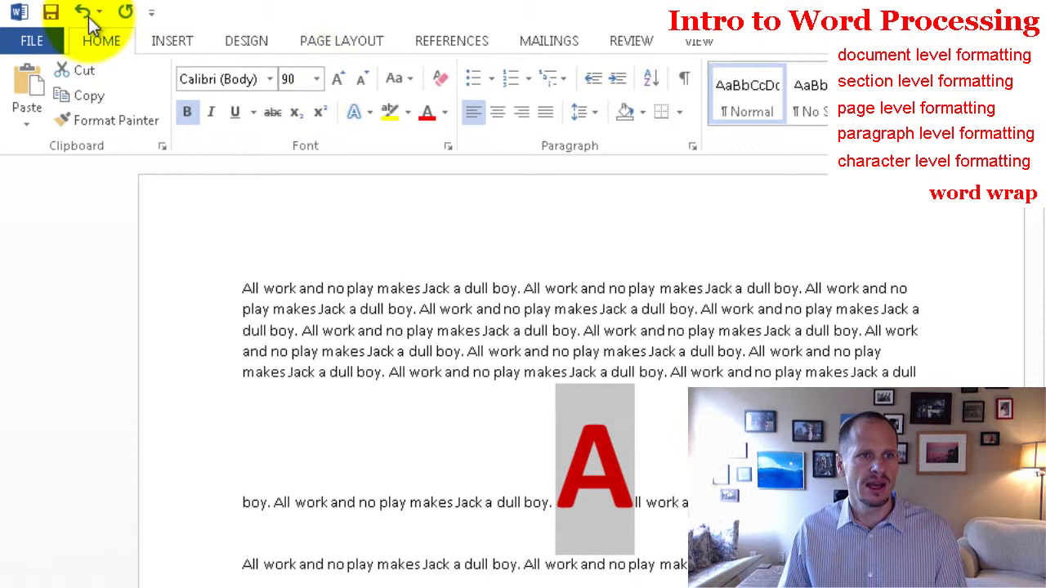
Step: Undo the size increases until 'All' is back to 11 pt, then deselect it
{"action": "left_click", "coordinate": [83, 13]}
{"action": "left_click", "coordinate": [84, 12]}
{"action": "left_click", "coordinate": [83, 12]}
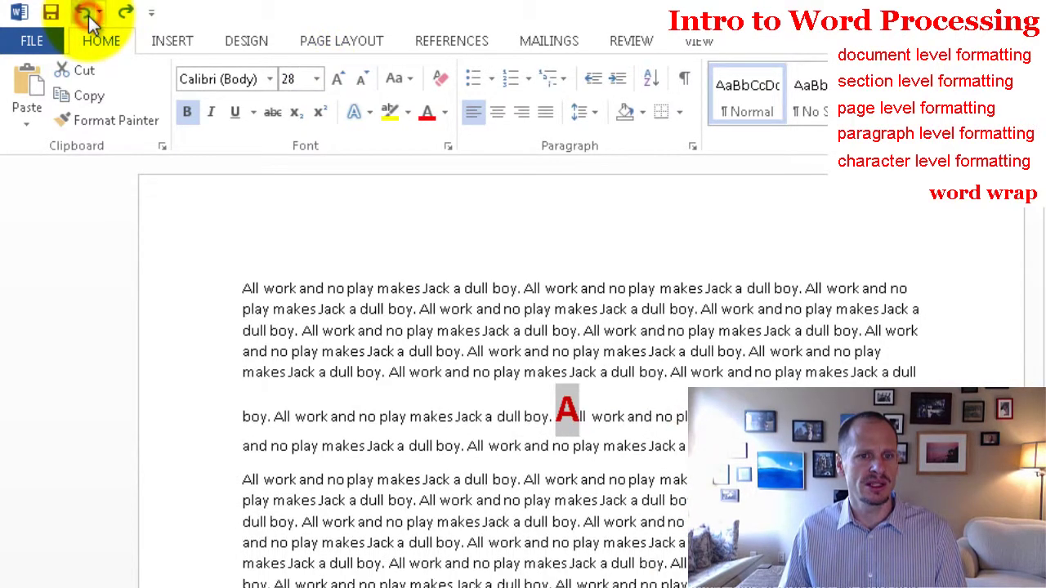
{"action": "key", "text": "ctrl+z"}
{"action": "key", "text": "ctrl+z"}
{"action": "key", "text": "ctrl+z"}
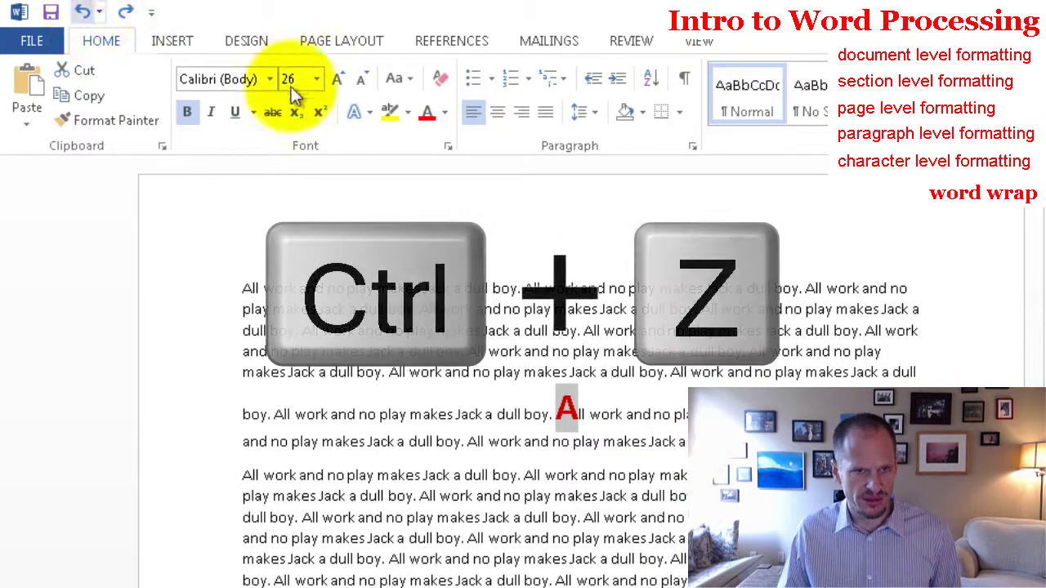
{"action": "key", "text": "ctrl+z"}
{"action": "key", "text": "ctrl+z"}
{"action": "key", "text": "ctrl+z"}
{"action": "key", "text": "ctrl+z"}
{"action": "key", "text": "ctrl+z"}
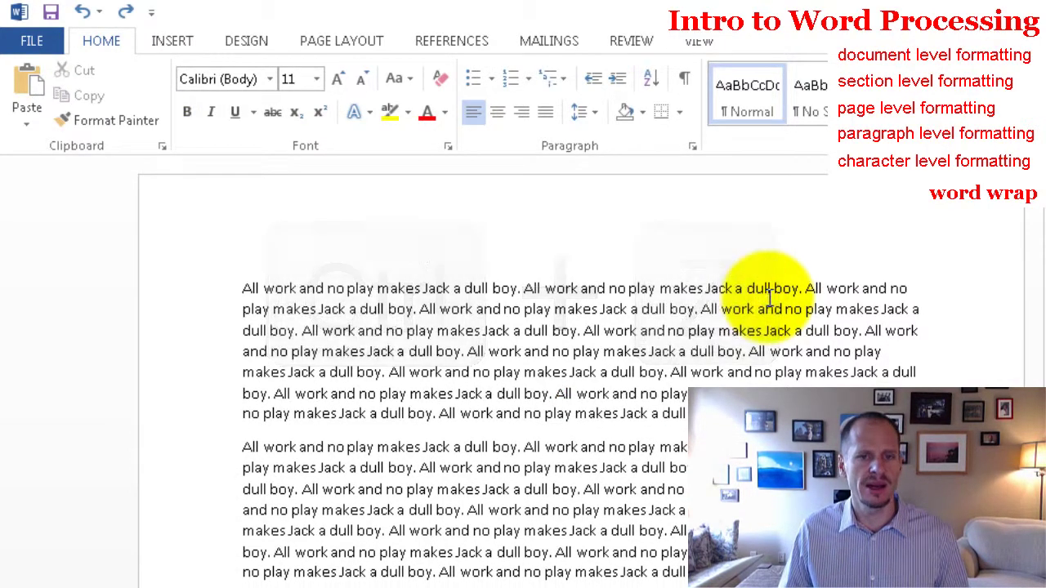
{"action": "left_click", "coordinate": [773, 298]}
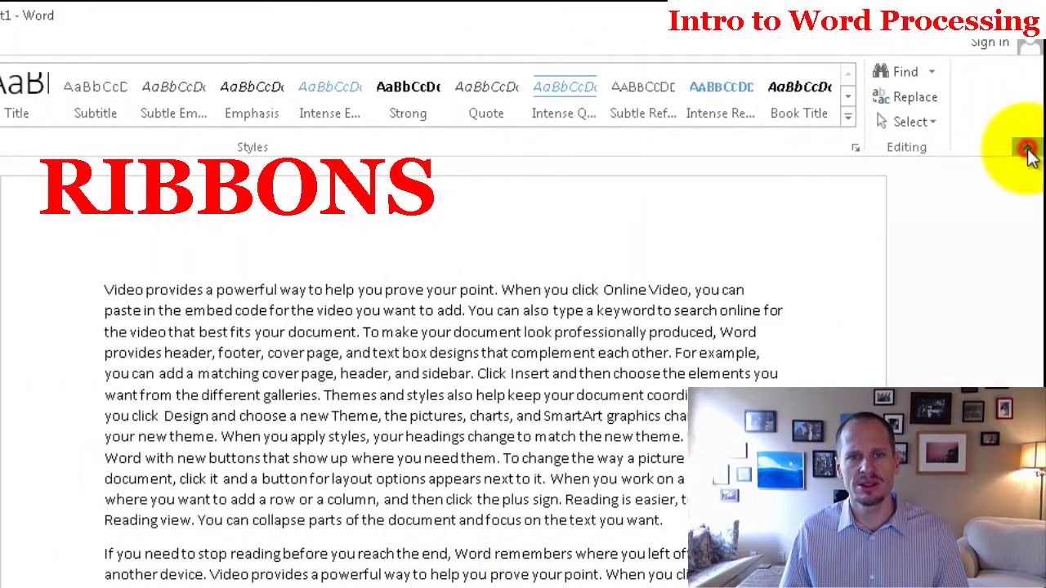
{"action": "left_click", "coordinate": [1028, 154]}
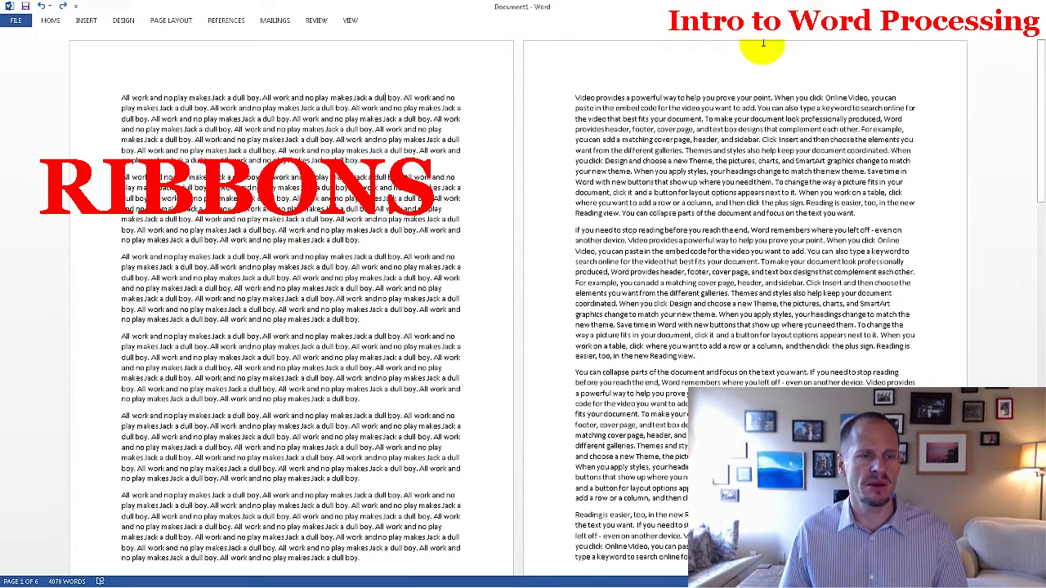
{"action": "left_click", "coordinate": [51, 21]}
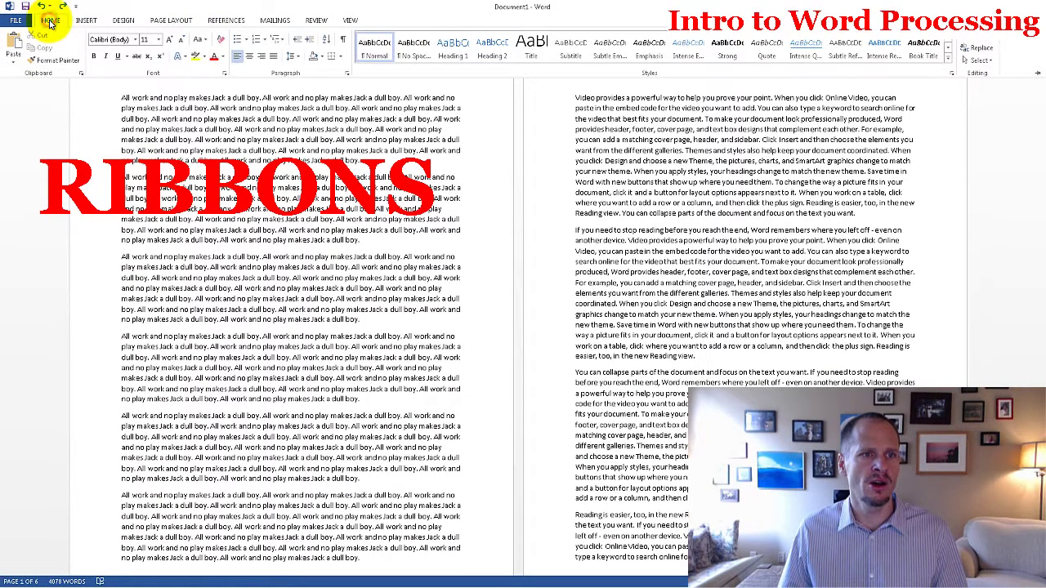
{"action": "left_click", "coordinate": [200, 107]}
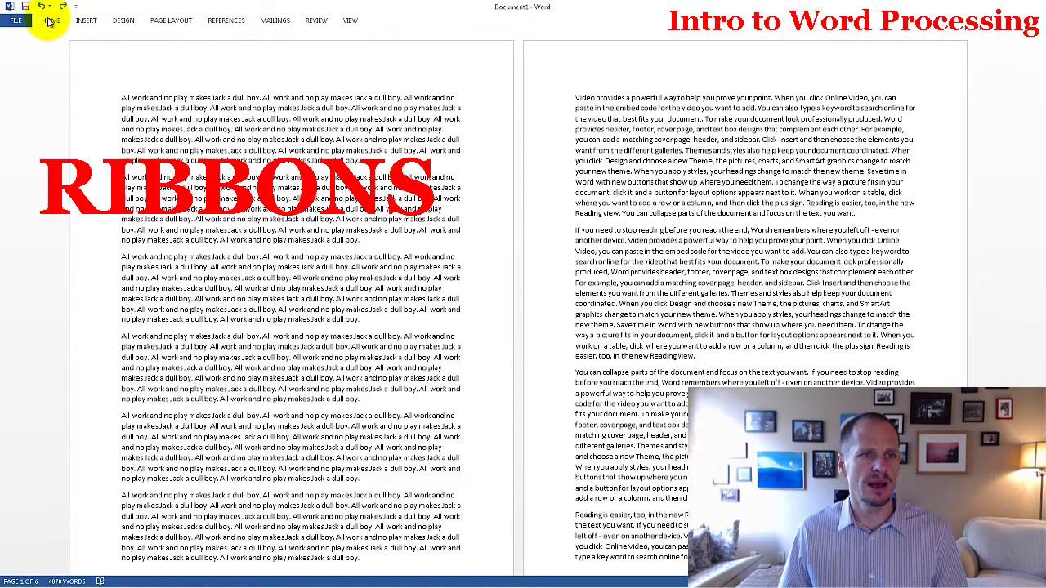
{"action": "left_click", "coordinate": [49, 22]}
{"action": "left_click", "coordinate": [167, 115]}
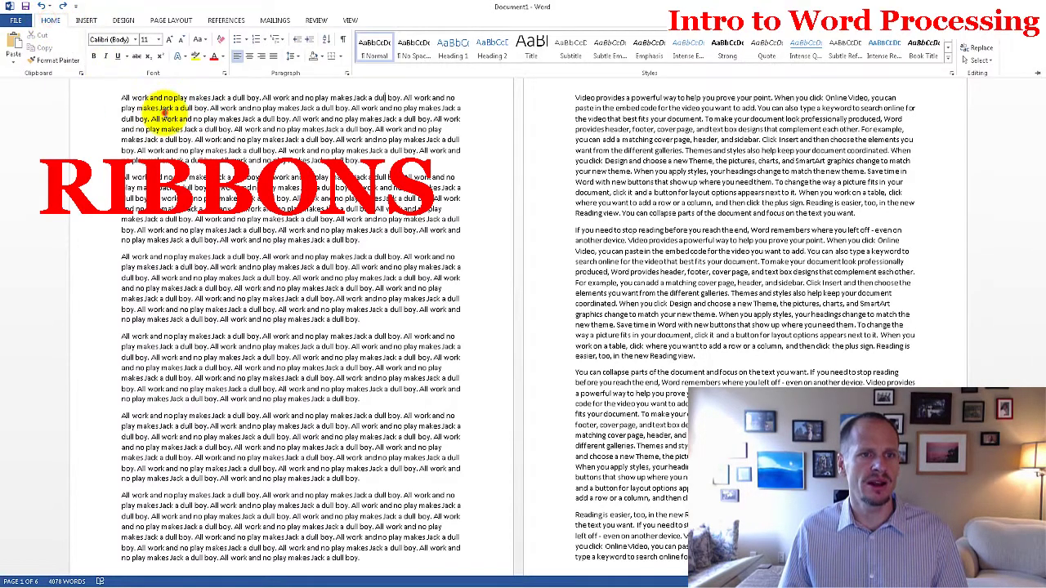
{"action": "left_click", "coordinate": [57, 27]}
{"action": "left_click", "coordinate": [143, 122]}
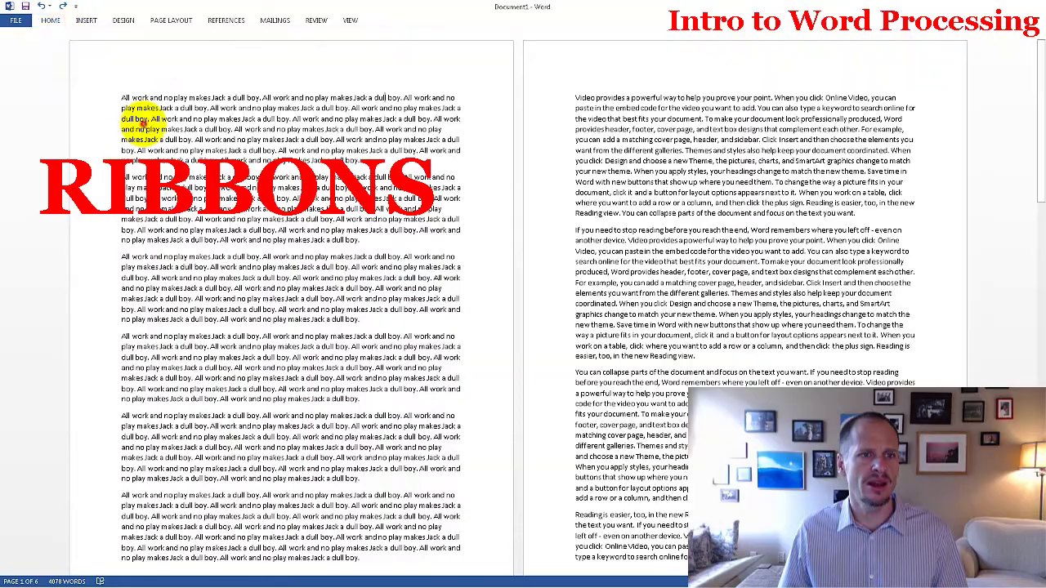
{"action": "left_click", "coordinate": [56, 25]}
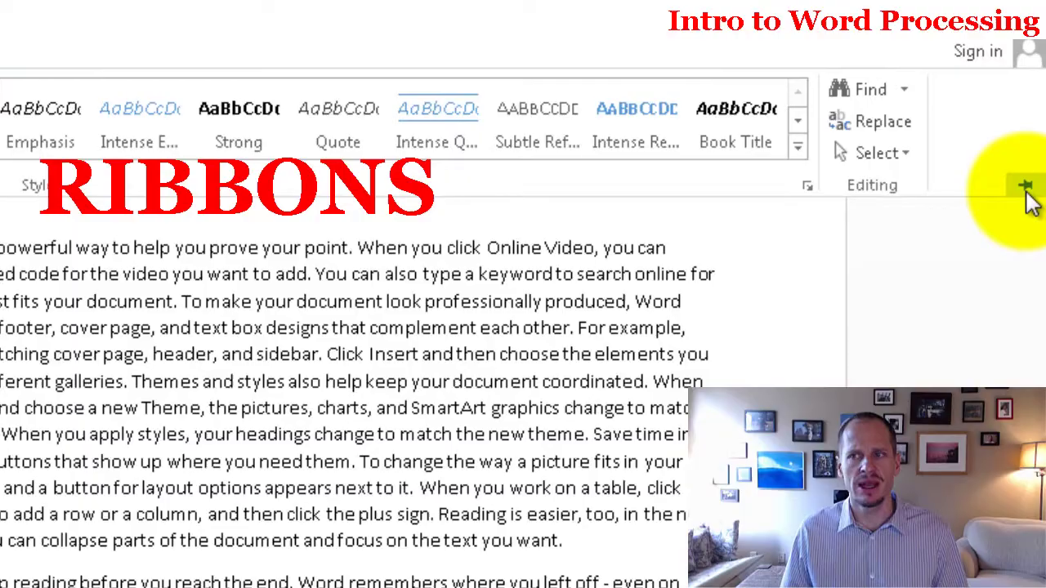
{"action": "left_click", "coordinate": [1026, 190]}
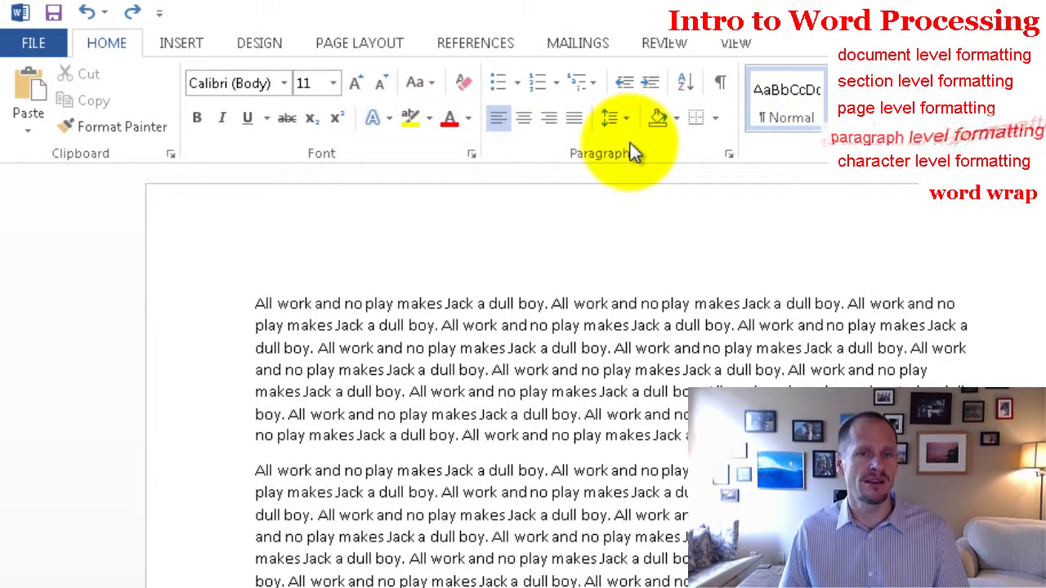
{"action": "double_click", "coordinate": [301, 348]}
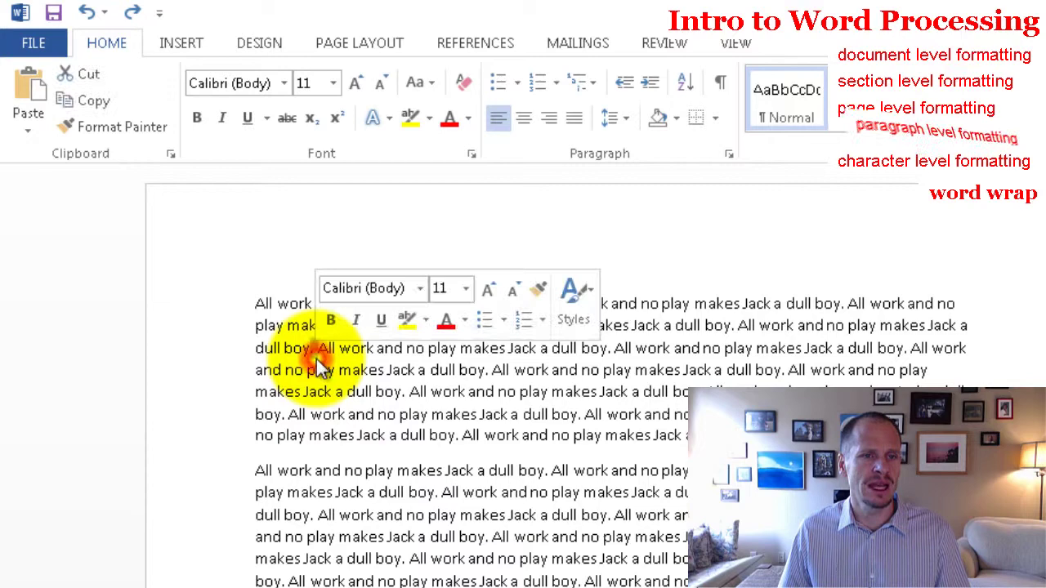
{"action": "double_click", "coordinate": [388, 392]}
{"action": "triple_click", "coordinate": [433, 402]}
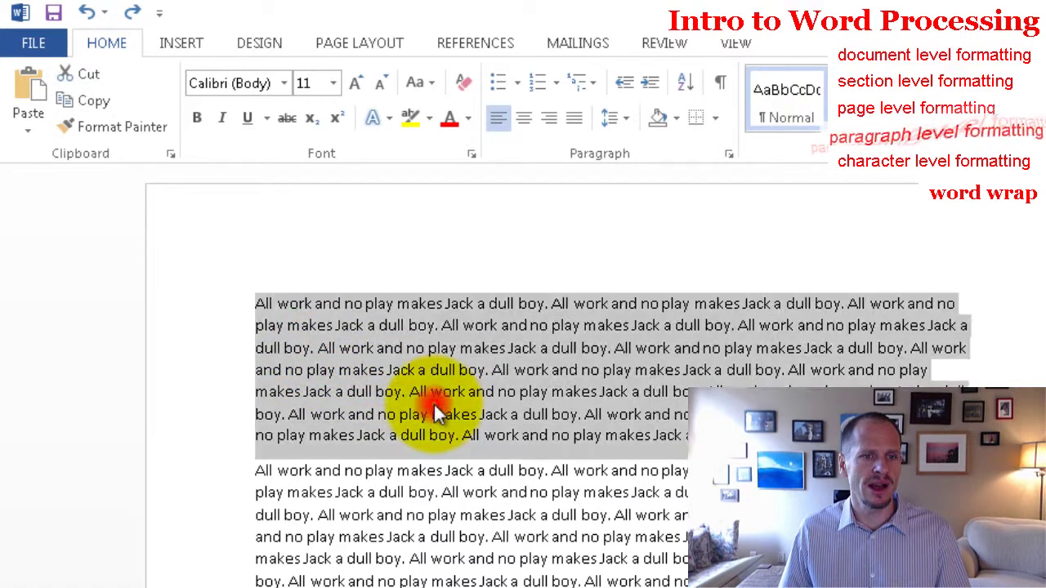
{"action": "left_click", "coordinate": [374, 261]}
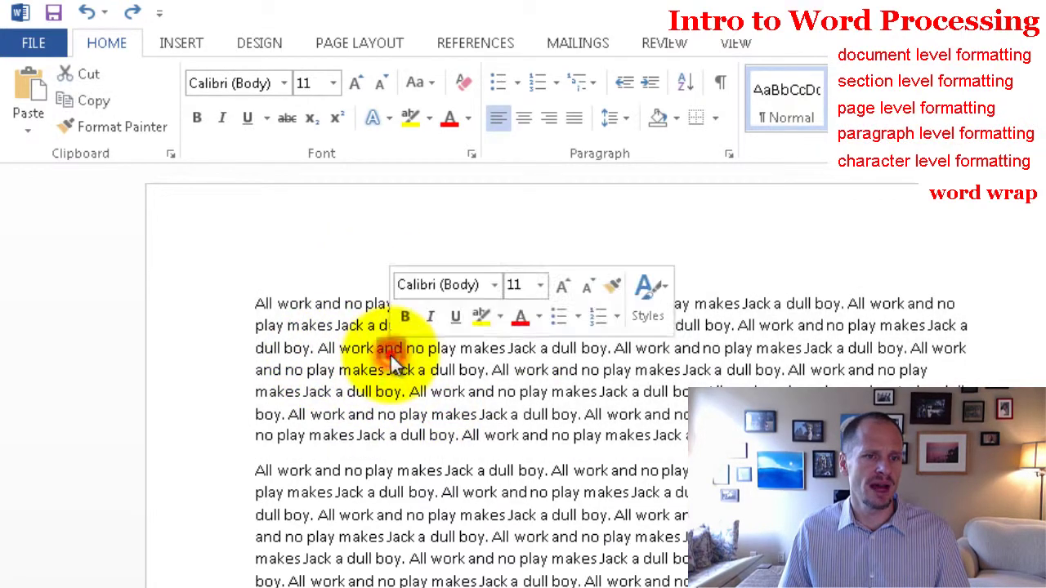
{"action": "triple_click", "coordinate": [390, 353]}
{"action": "left_click", "coordinate": [393, 383]}
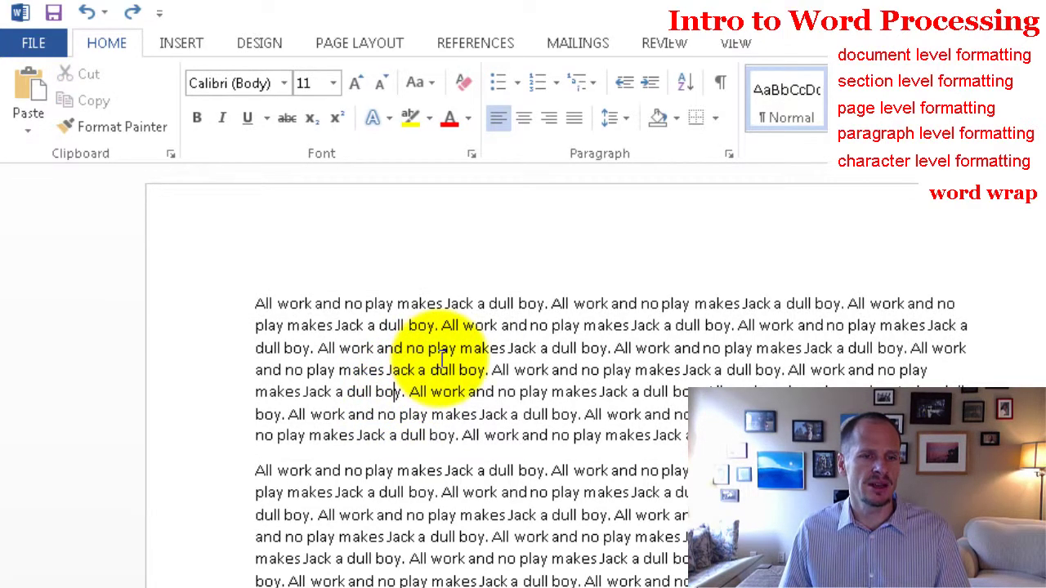
{"action": "triple_click", "coordinate": [442, 358]}
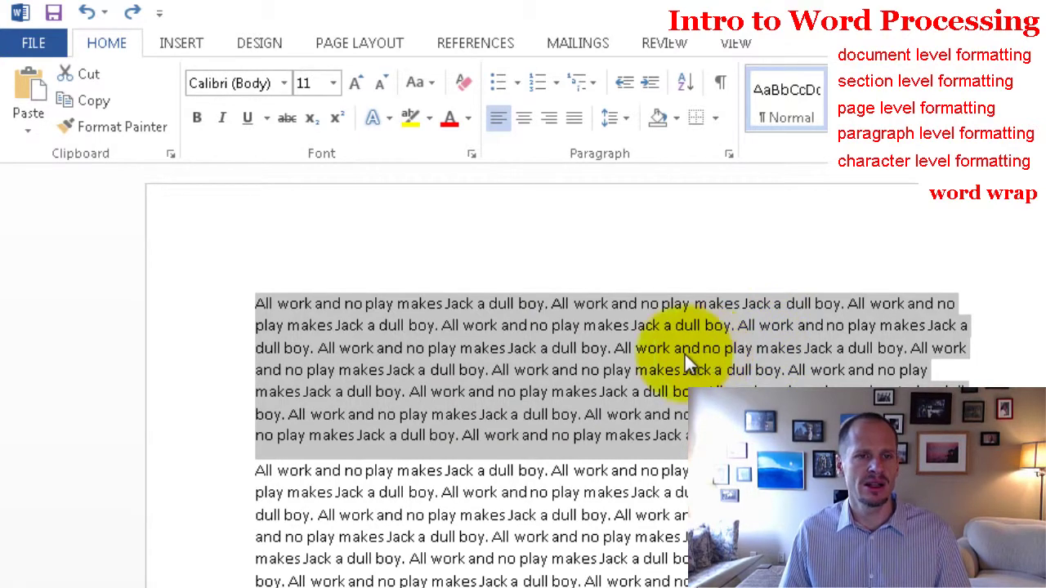
{"action": "left_click", "coordinate": [580, 373]}
{"action": "left_click", "coordinate": [483, 327]}
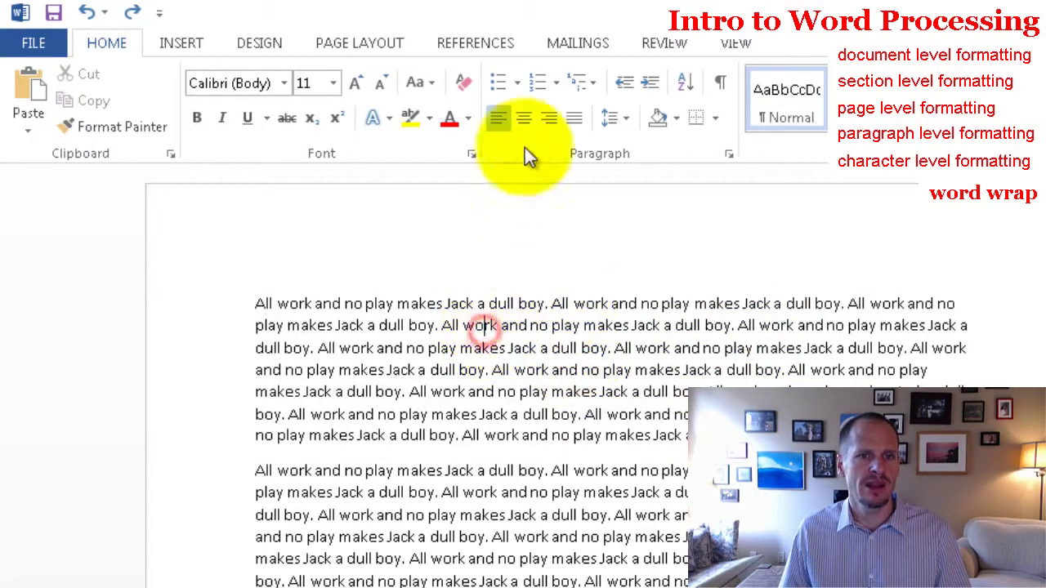
{"action": "left_click", "coordinate": [494, 82]}
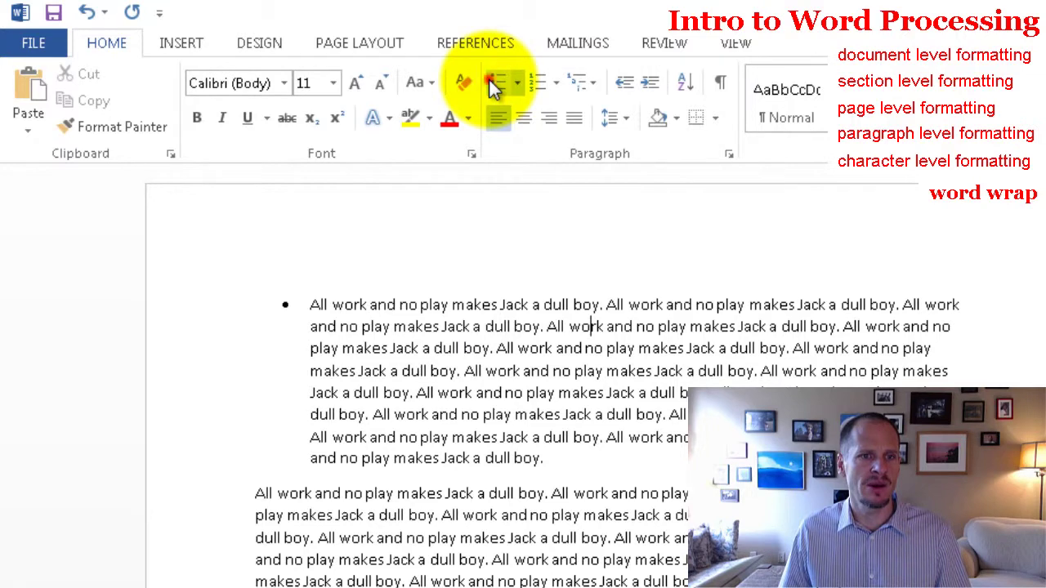
{"action": "left_click", "coordinate": [494, 82]}
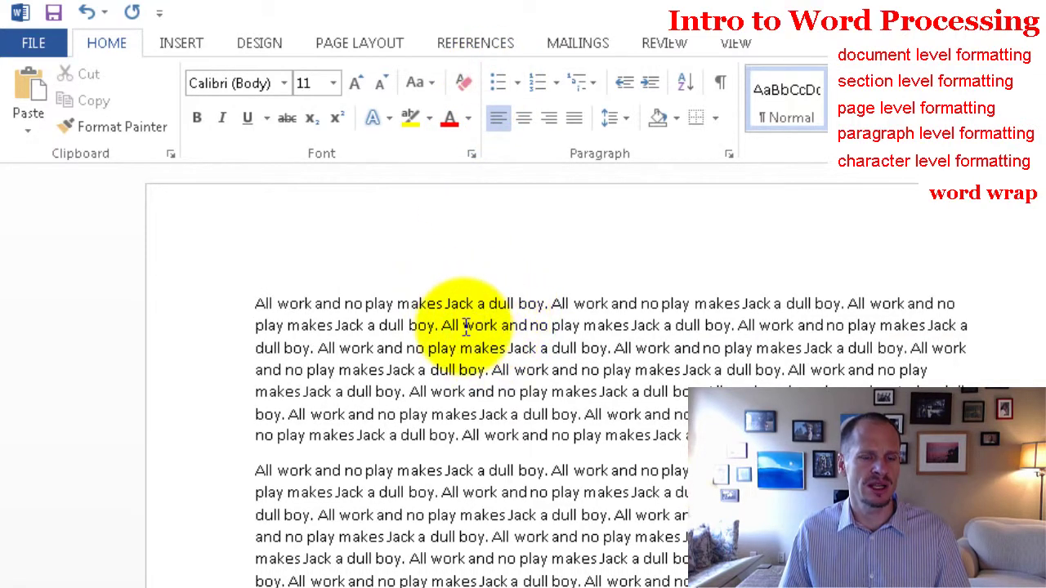
{"action": "triple_click", "coordinate": [463, 326]}
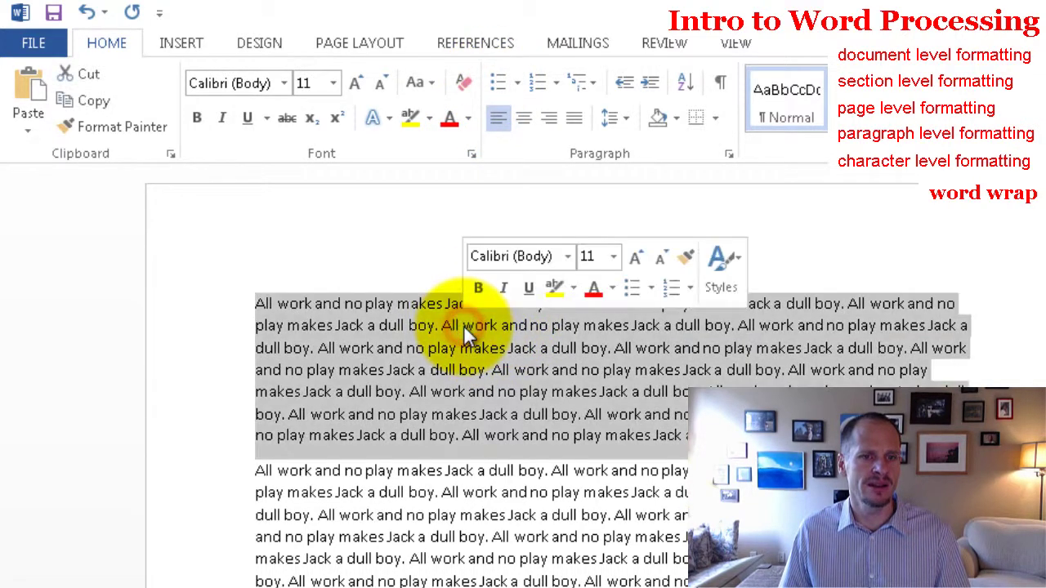
{"action": "left_click", "coordinate": [553, 379]}
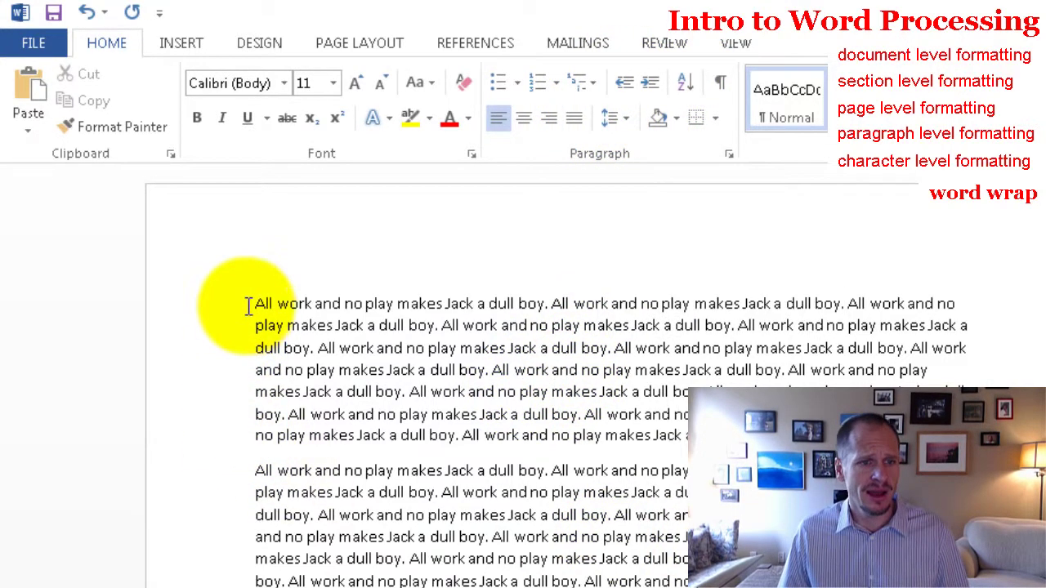
{"action": "left_click_drag", "start_coordinate": [247, 305], "coordinate": [685, 582]}
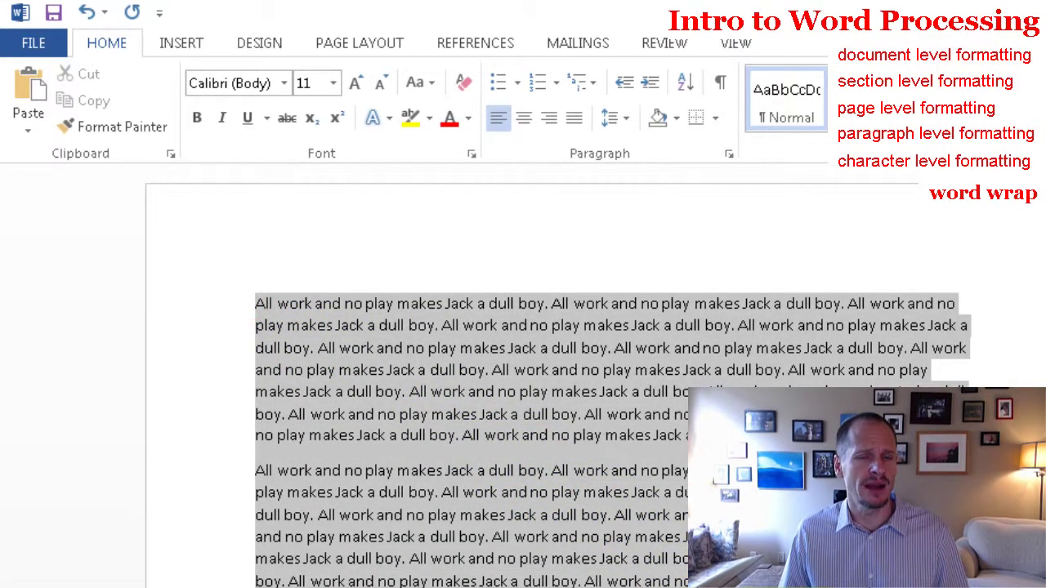
{"action": "left_click", "coordinate": [592, 391]}
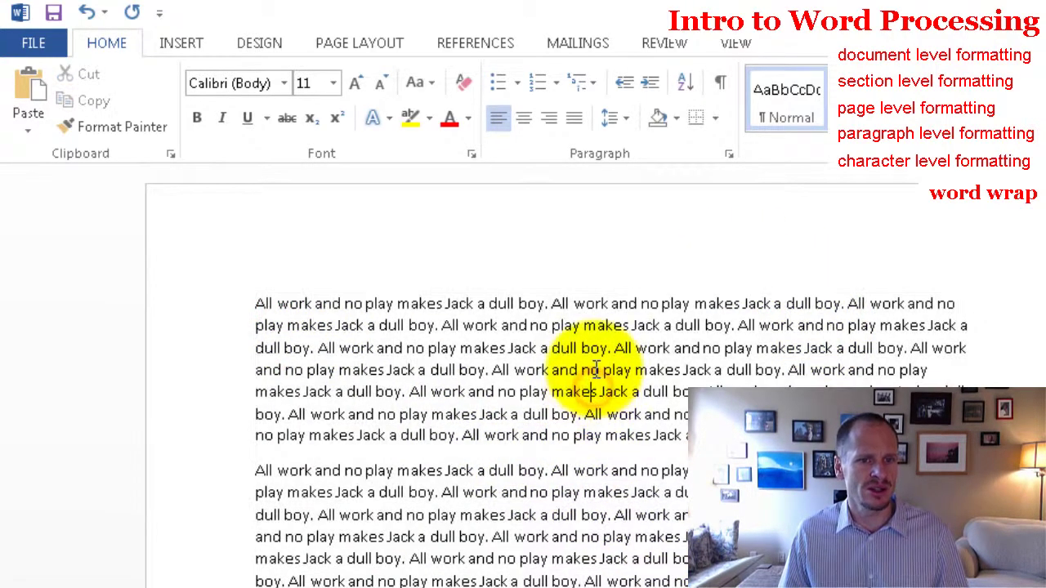
{"action": "triple_click", "coordinate": [168, 248]}
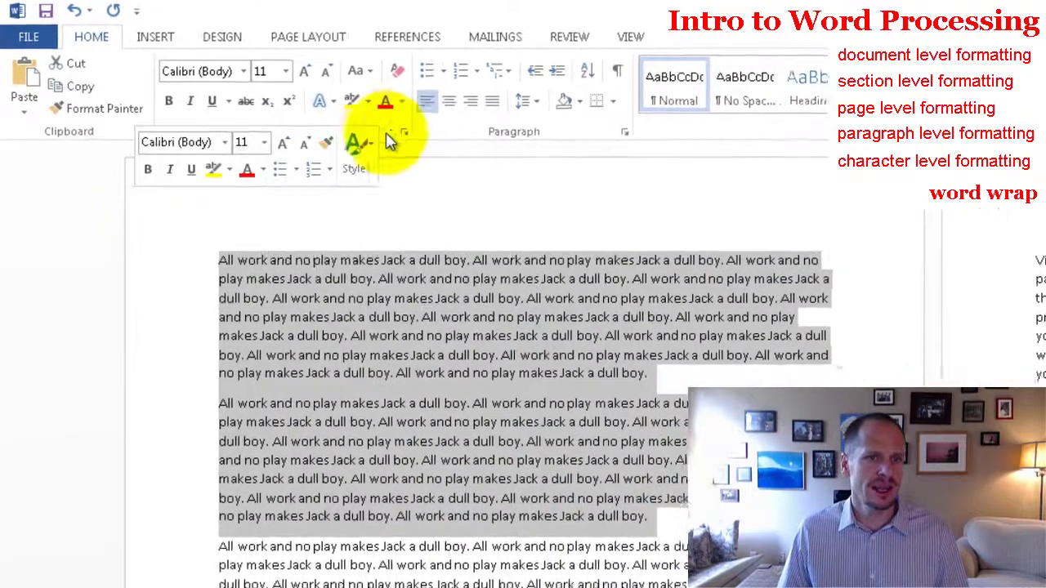
{"action": "left_click", "coordinate": [415, 70]}
{"action": "left_click", "coordinate": [415, 72]}
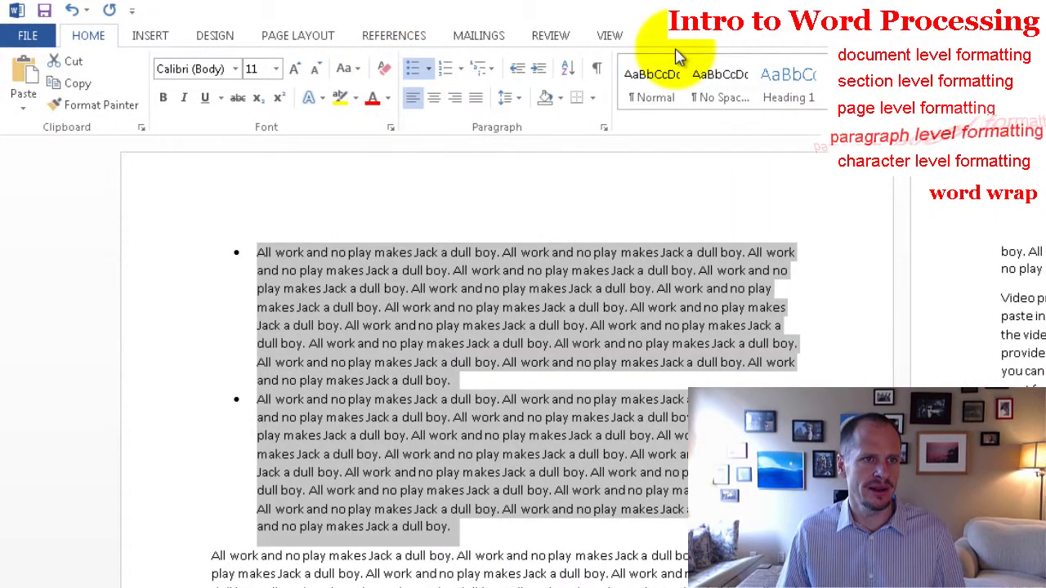
{"action": "left_click", "coordinate": [72, 10]}
{"action": "left_click", "coordinate": [634, 326]}
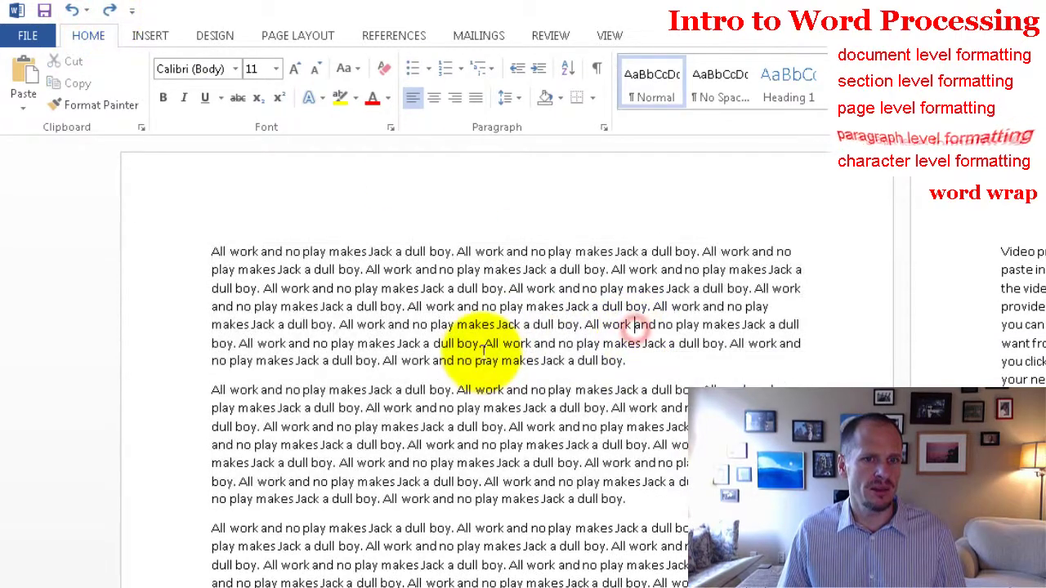
{"action": "left_click_drag", "start_coordinate": [487, 344], "coordinate": [600, 363]}
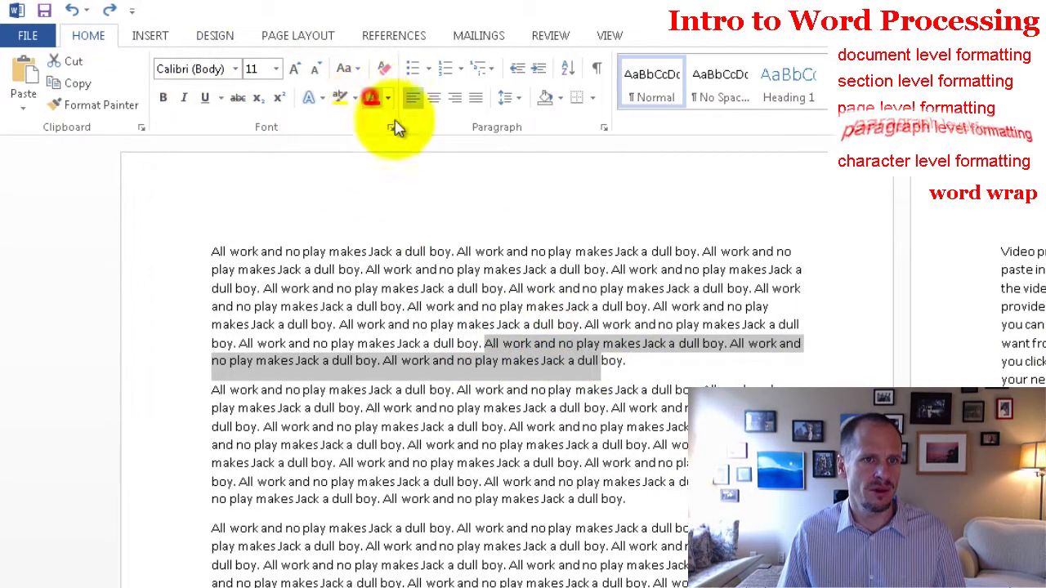
{"action": "left_click", "coordinate": [372, 98]}
{"action": "left_click", "coordinate": [526, 307]}
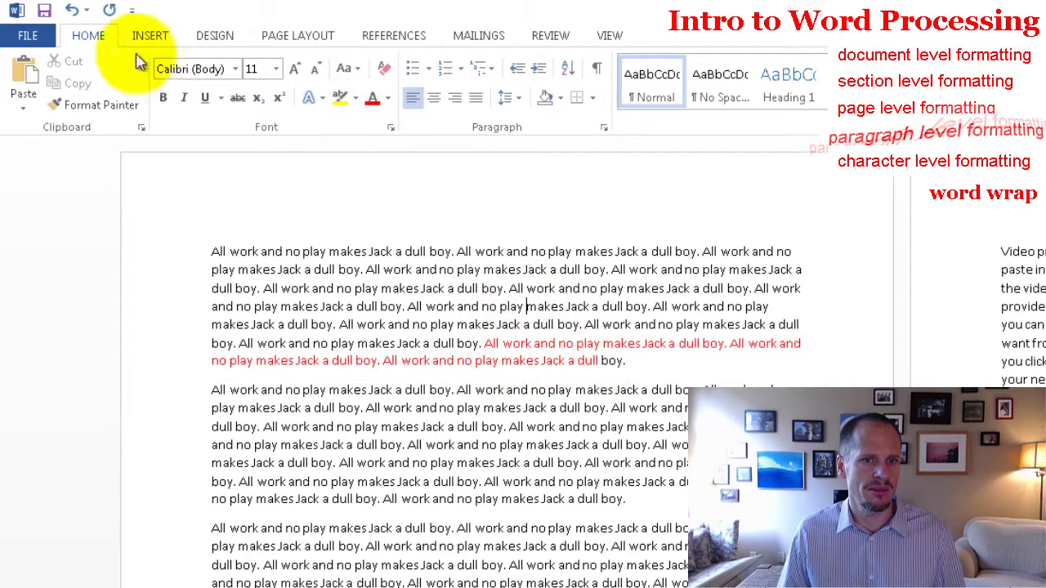
{"action": "left_click", "coordinate": [601, 304]}
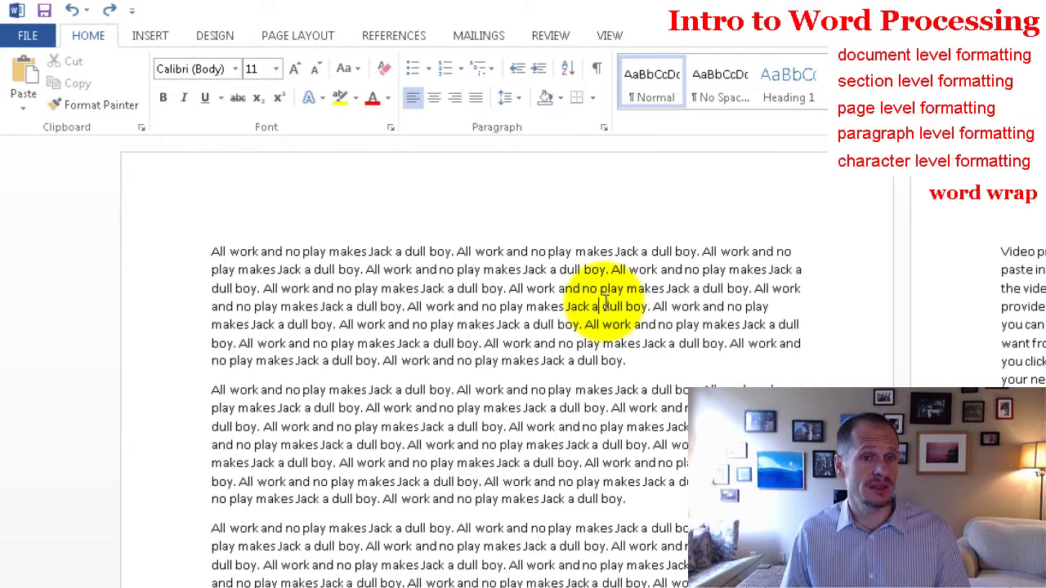
{"action": "double_click", "coordinate": [472, 307]}
{"action": "left_click", "coordinate": [437, 316]}
{"action": "double_click", "coordinate": [385, 282]}
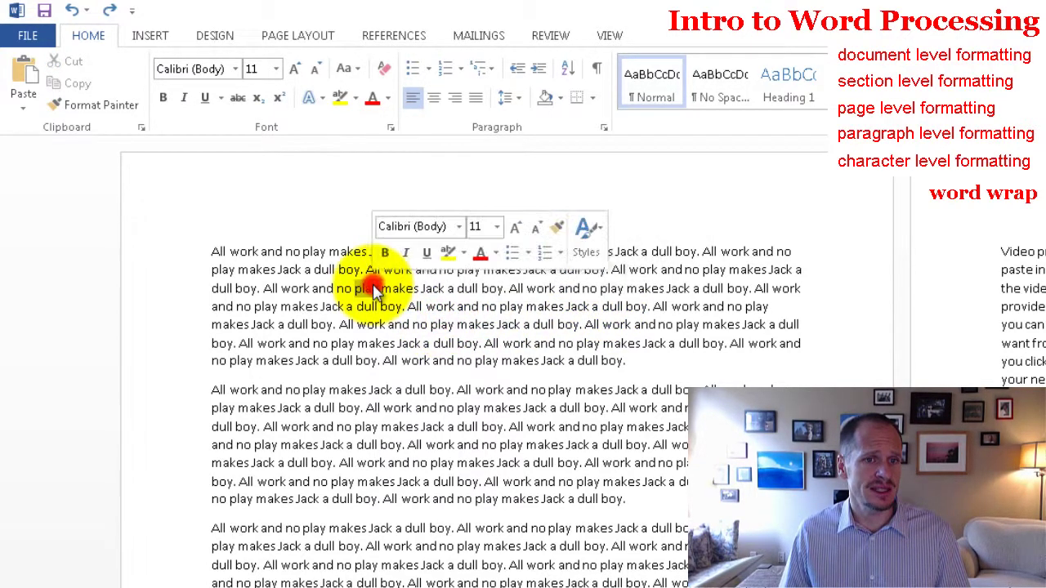
{"action": "triple_click", "coordinate": [373, 276]}
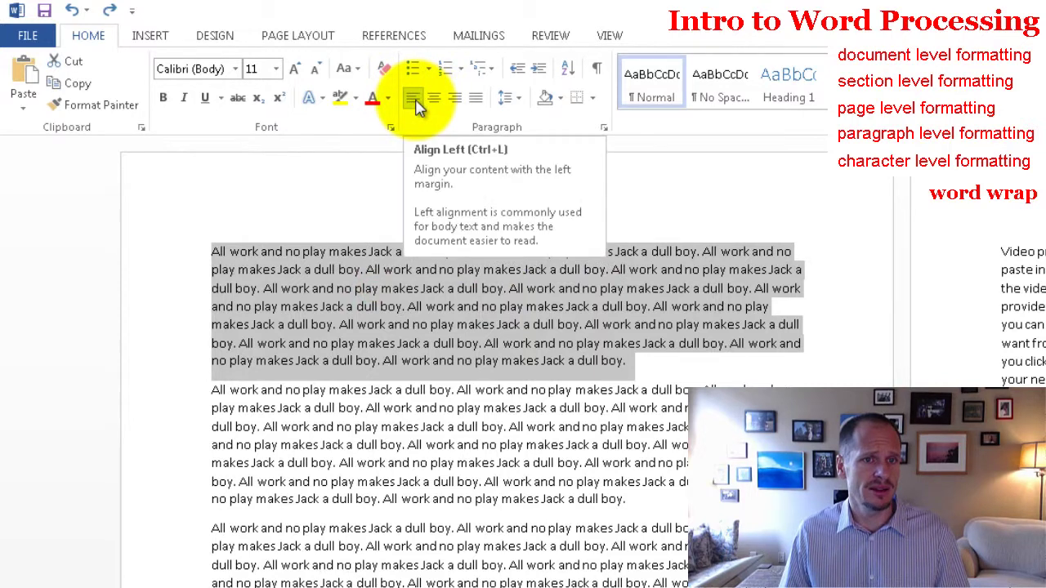
{"action": "left_click", "coordinate": [453, 99]}
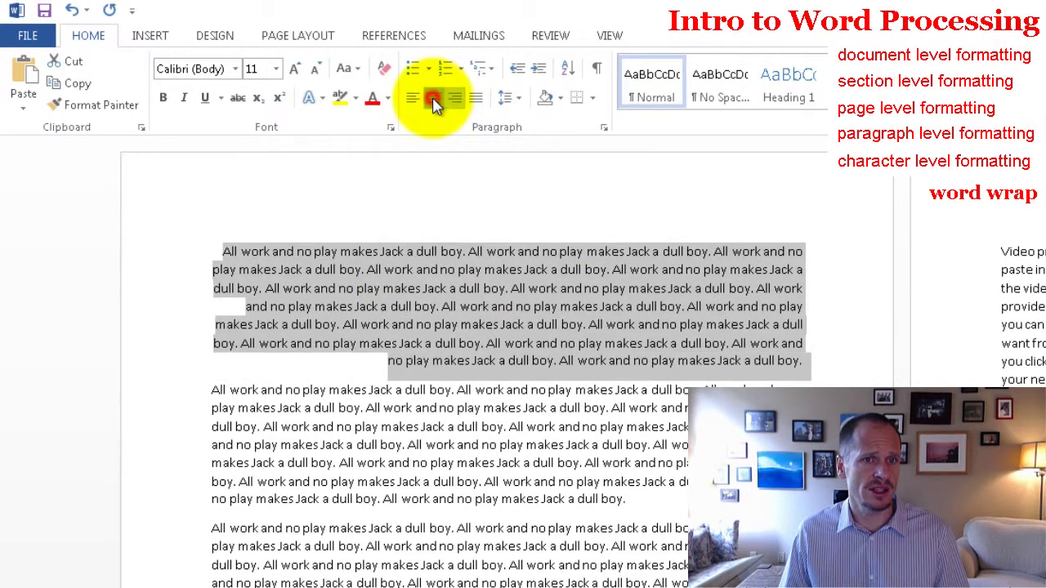
{"action": "left_click", "coordinate": [433, 98]}
{"action": "left_click", "coordinate": [479, 98]}
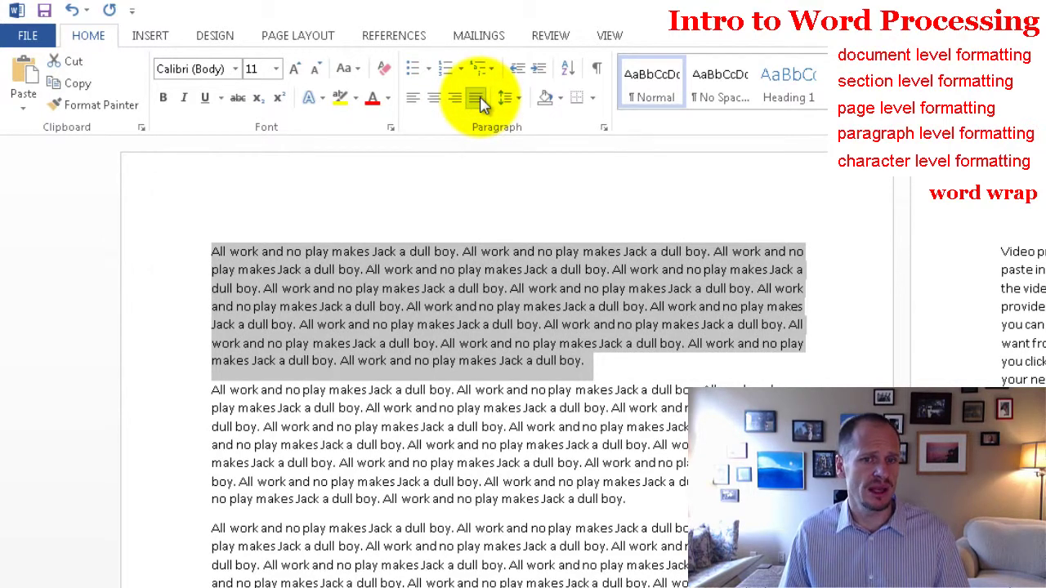
{"action": "left_click", "coordinate": [417, 106]}
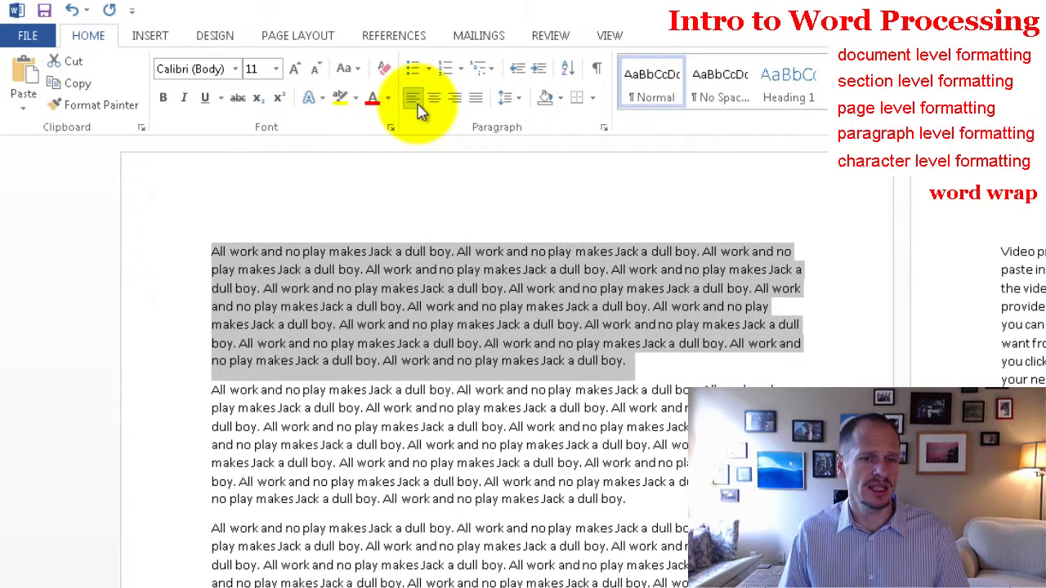
{"action": "left_click", "coordinate": [477, 99]}
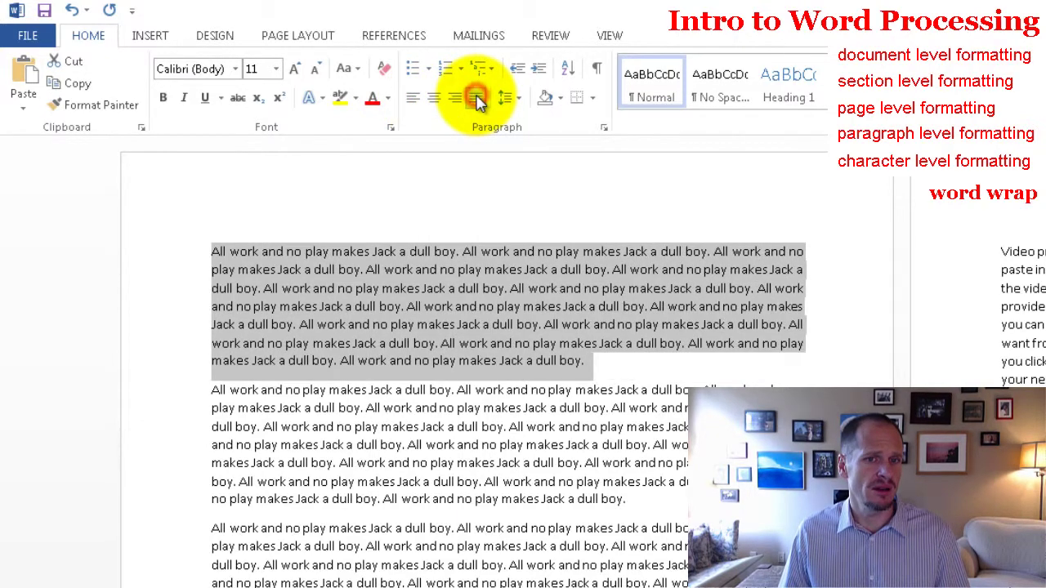
{"action": "left_click", "coordinate": [413, 98]}
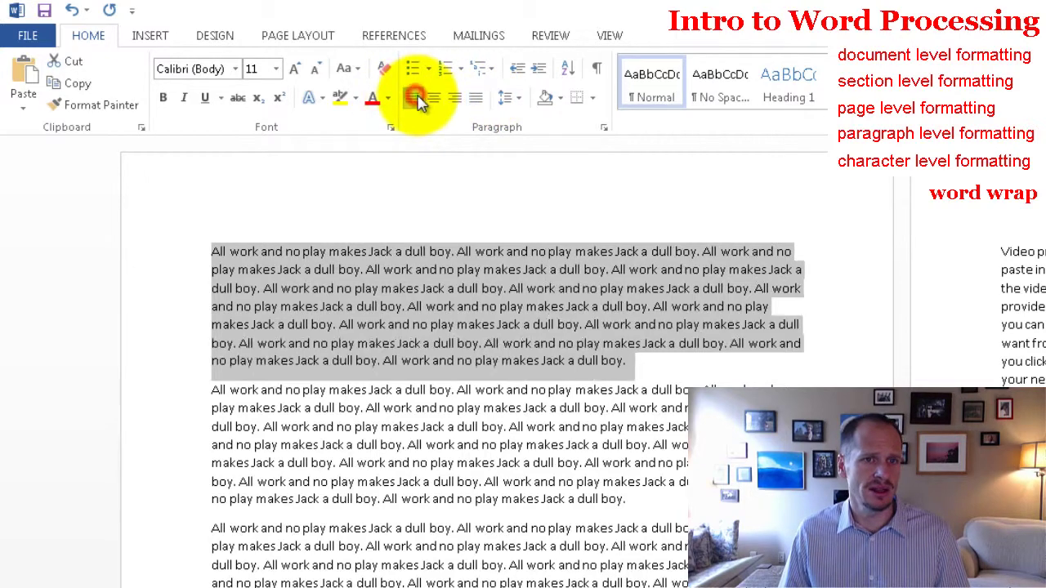
{"action": "left_click", "coordinate": [514, 100]}
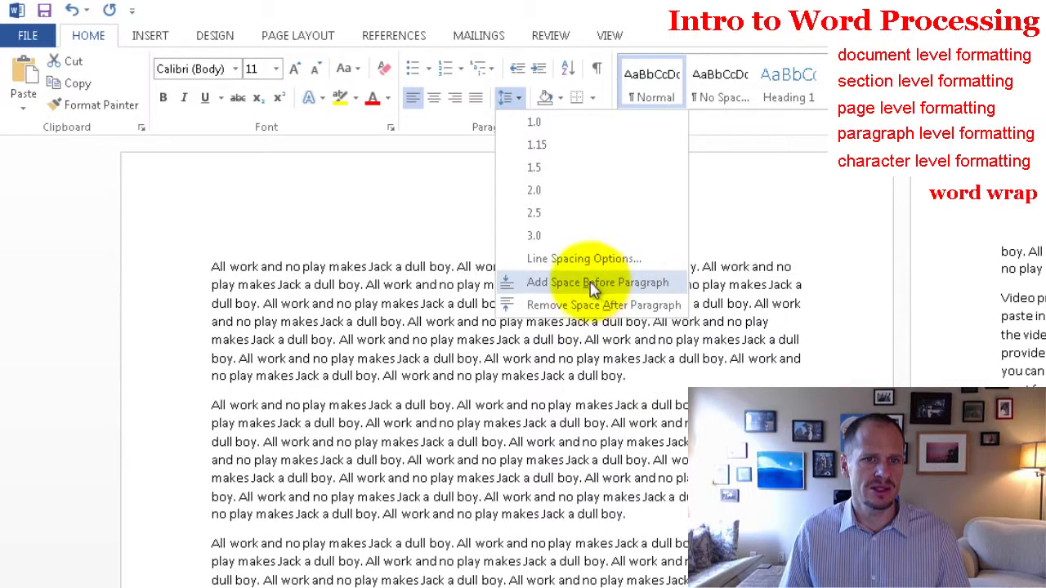
{"action": "left_click", "coordinate": [374, 301]}
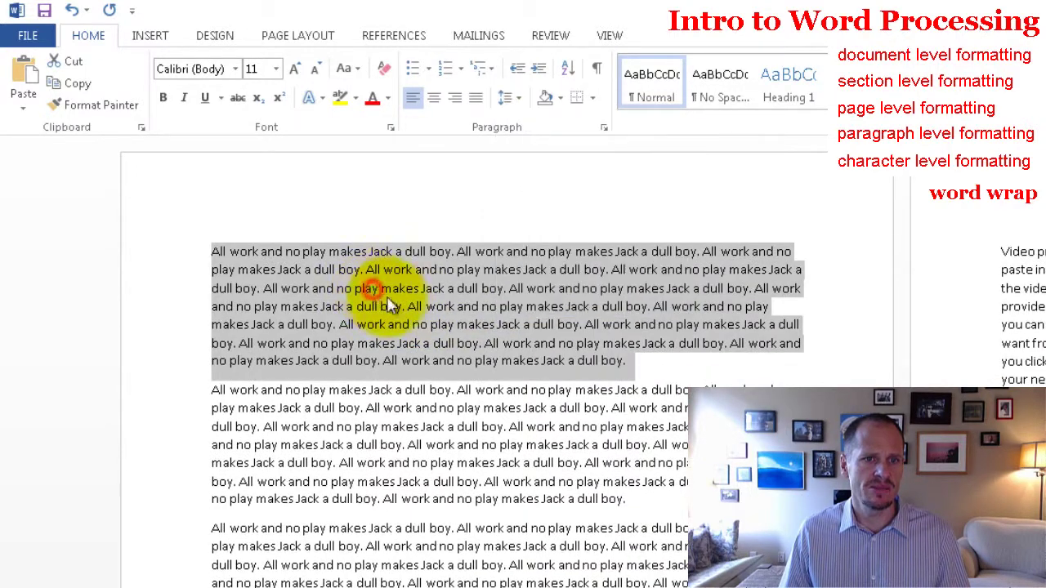
{"action": "left_click", "coordinate": [510, 251]}
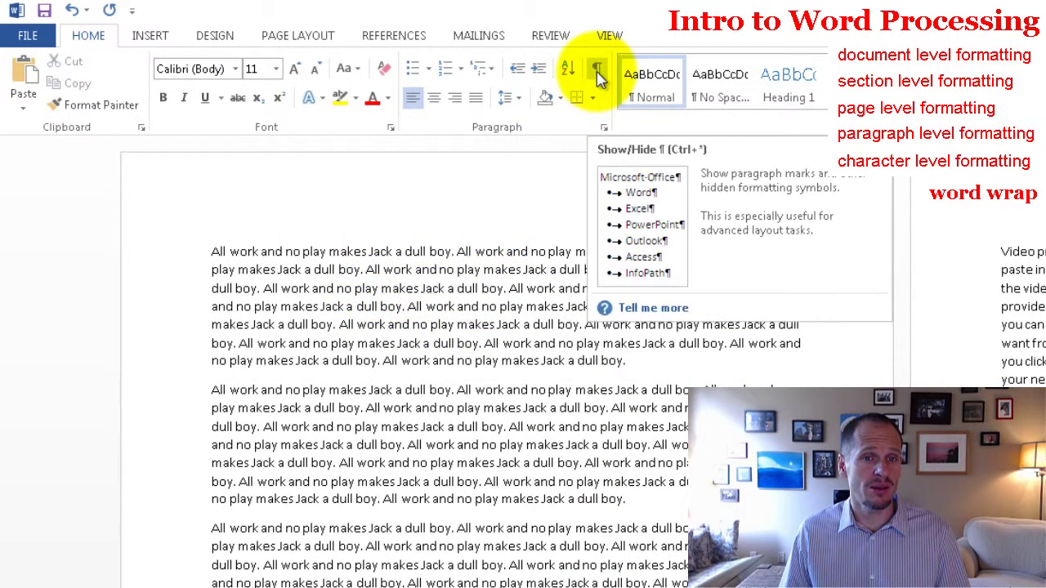
{"action": "left_click", "coordinate": [598, 74]}
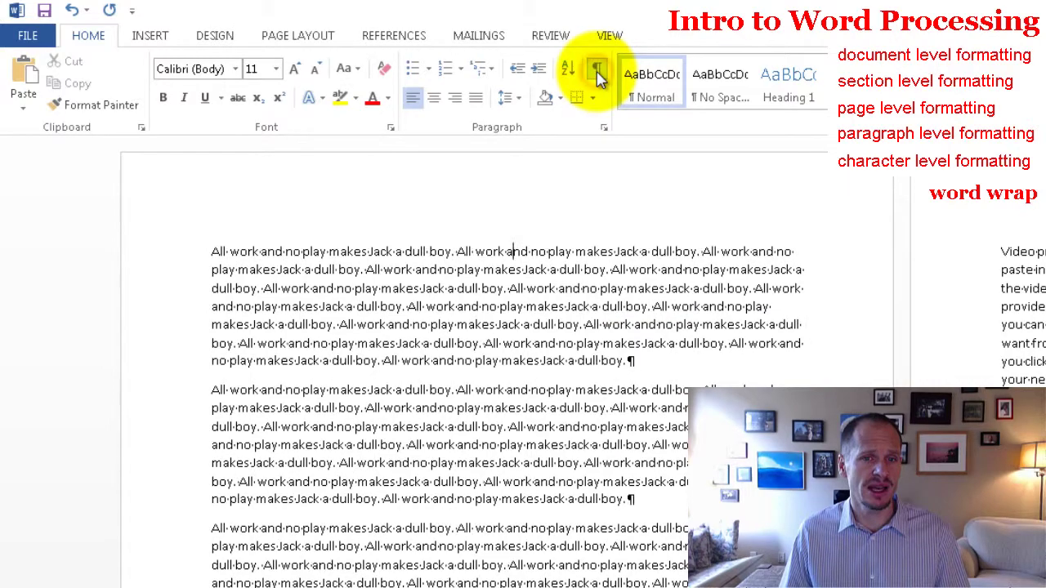
{"action": "left_click", "coordinate": [599, 75]}
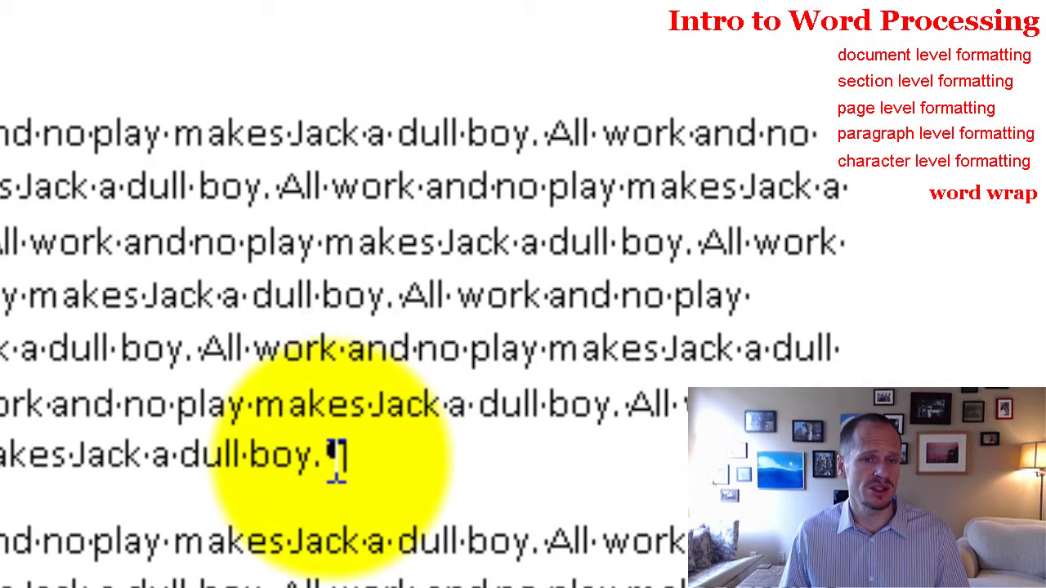
{"action": "left_click_drag", "start_coordinate": [27, 355], "coordinate": [9, 346]}
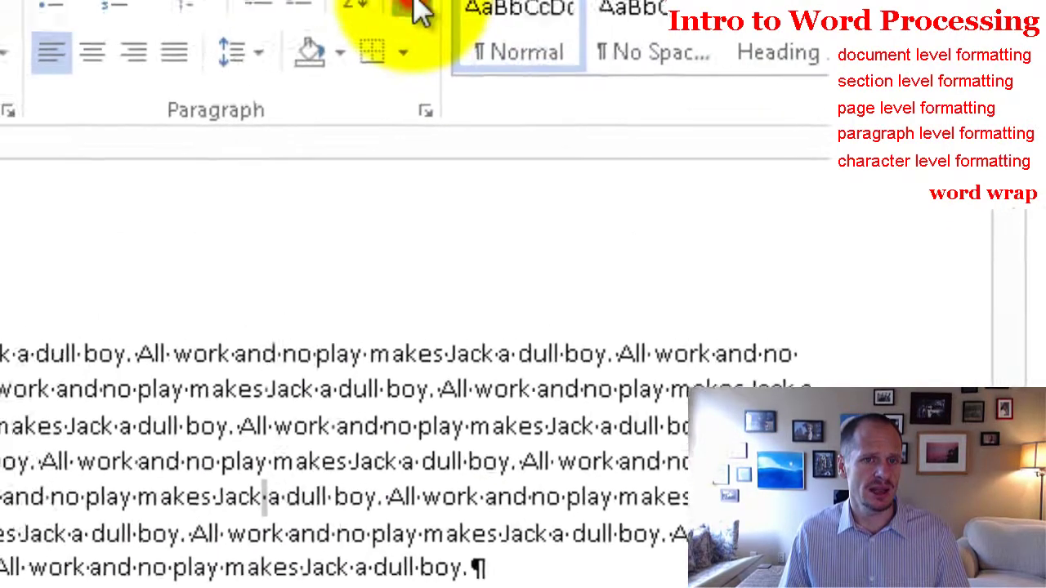
{"action": "left_click", "coordinate": [427, 29]}
{"action": "left_click", "coordinate": [426, 25]}
{"action": "left_click", "coordinate": [426, 24]}
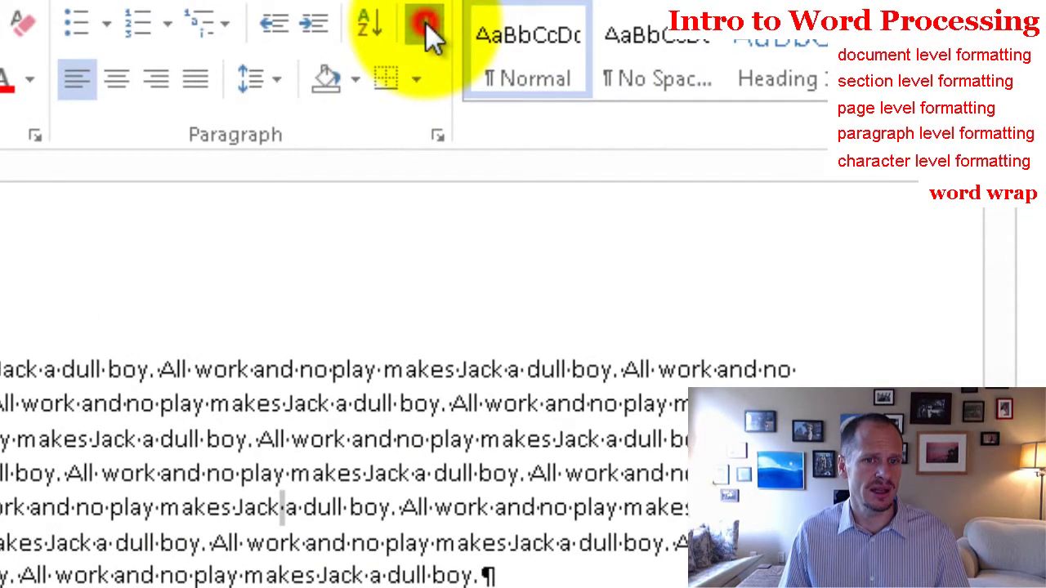
{"action": "left_click", "coordinate": [426, 24]}
{"action": "left_click", "coordinate": [426, 22]}
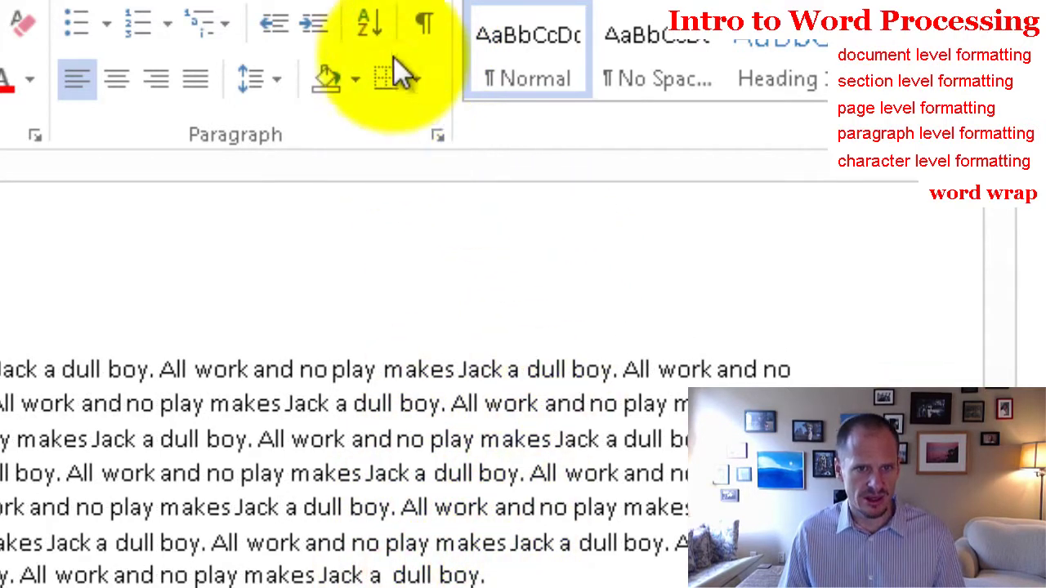
{"action": "left_click", "coordinate": [426, 23]}
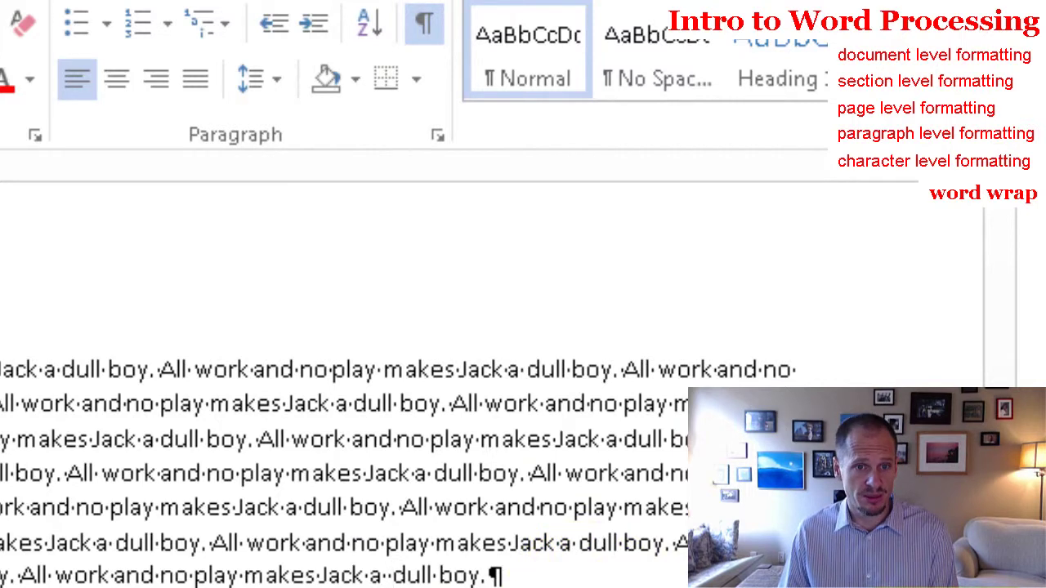
{"action": "left_click", "coordinate": [619, 572]}
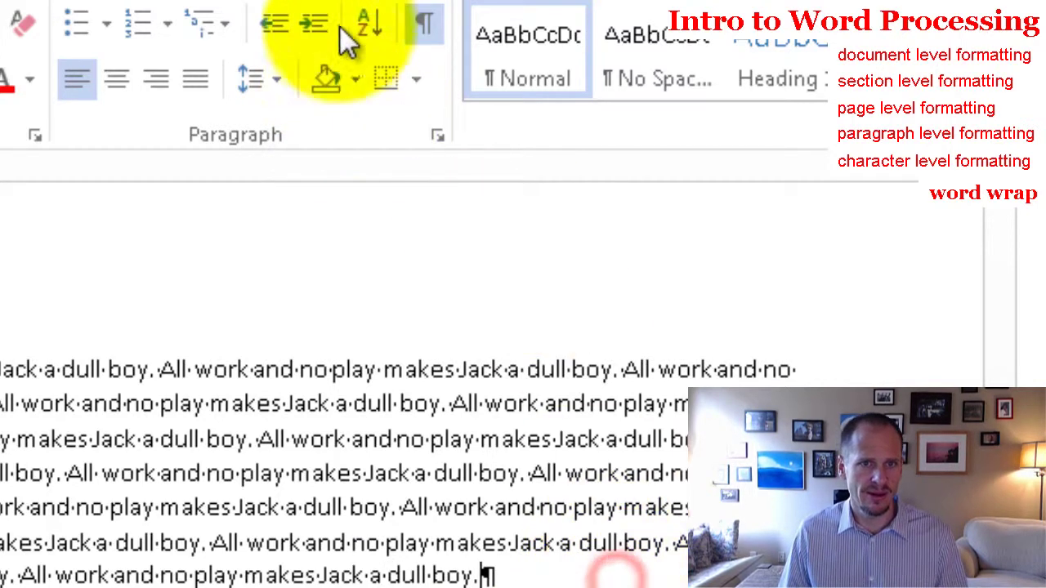
{"action": "left_click", "coordinate": [421, 26]}
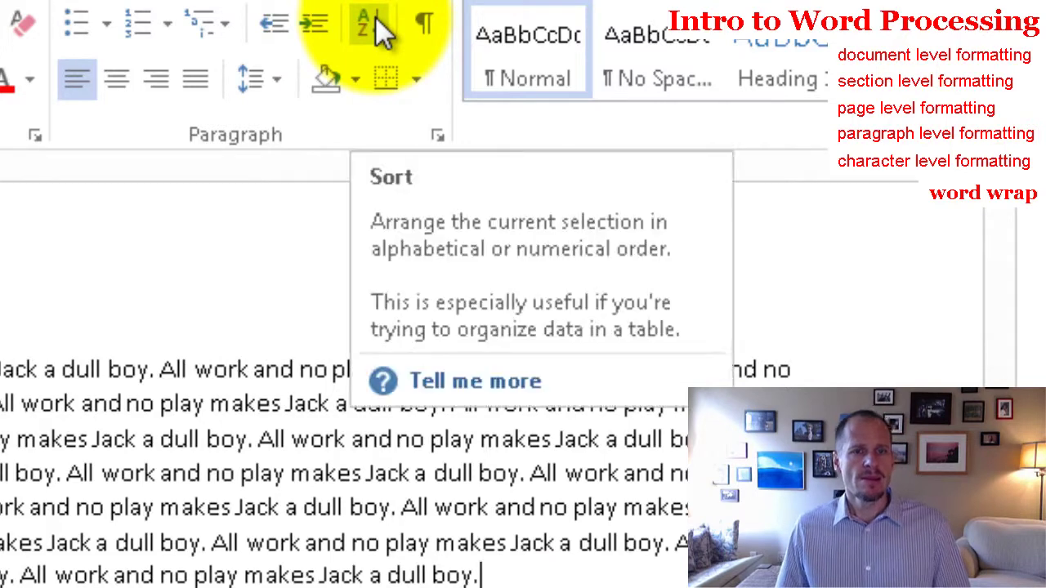
{"action": "left_click", "coordinate": [126, 473]}
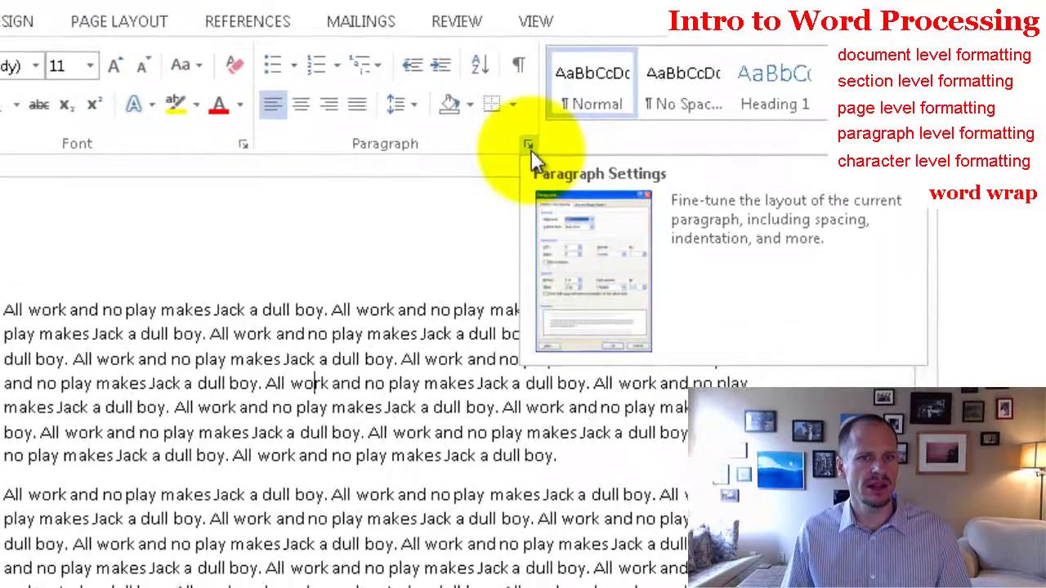
{"action": "left_click", "coordinate": [347, 73]}
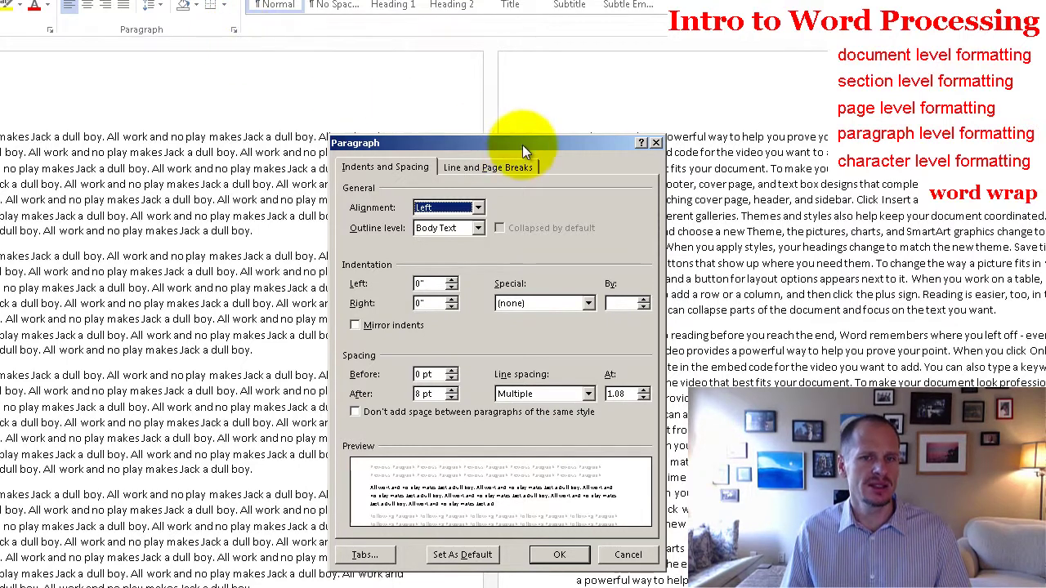
{"action": "left_click_drag", "start_coordinate": [522, 144], "coordinate": [347, 88]}
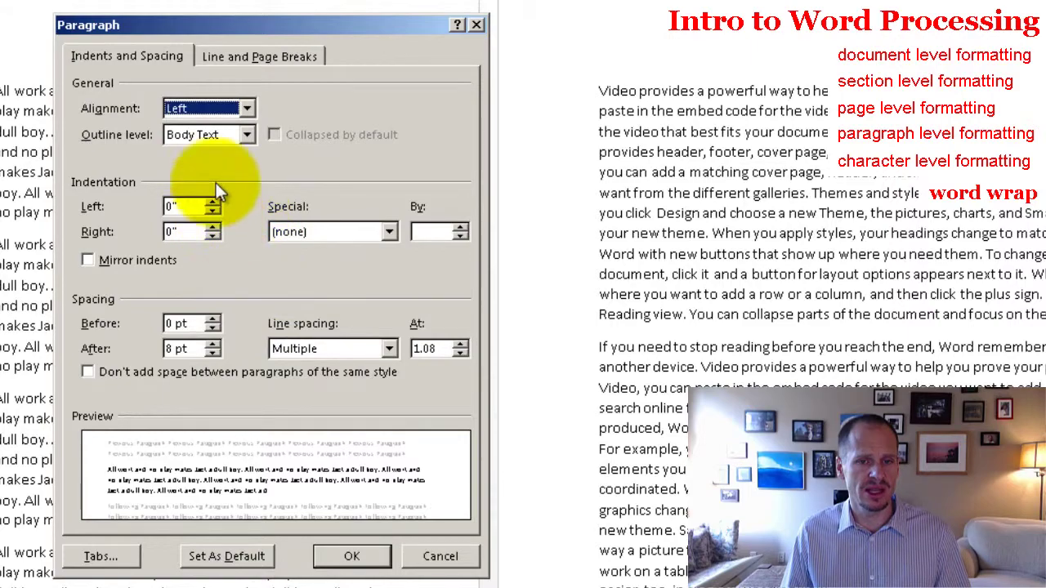
{"action": "left_click", "coordinate": [259, 53]}
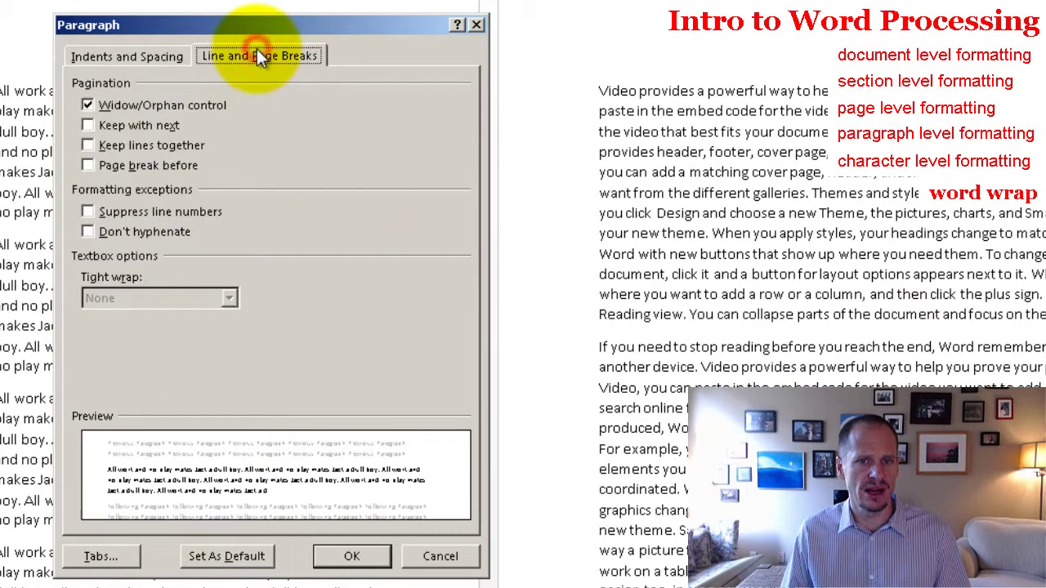
{"action": "left_click", "coordinate": [155, 55]}
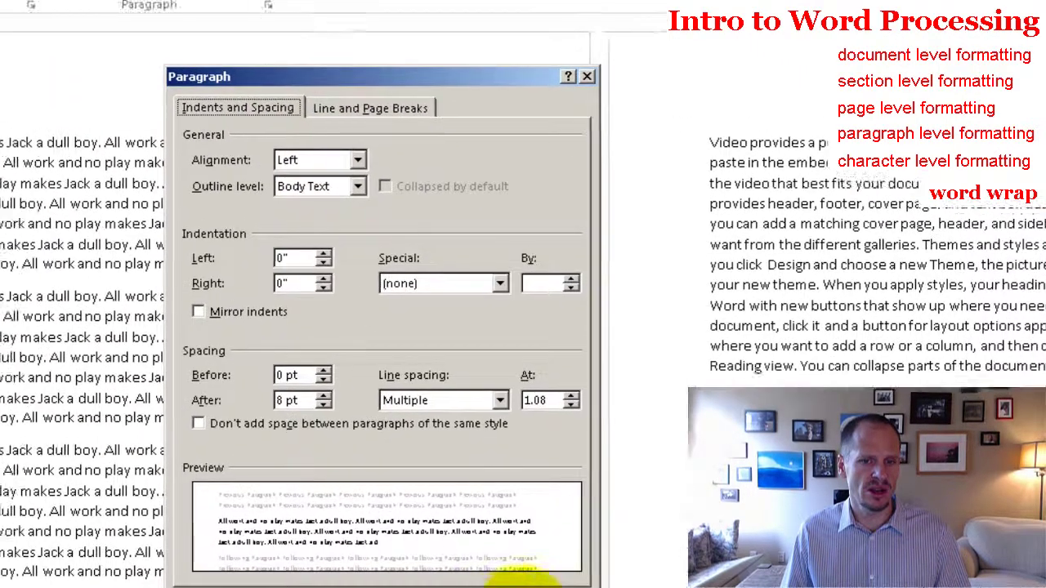
{"action": "left_click", "coordinate": [417, 557]}
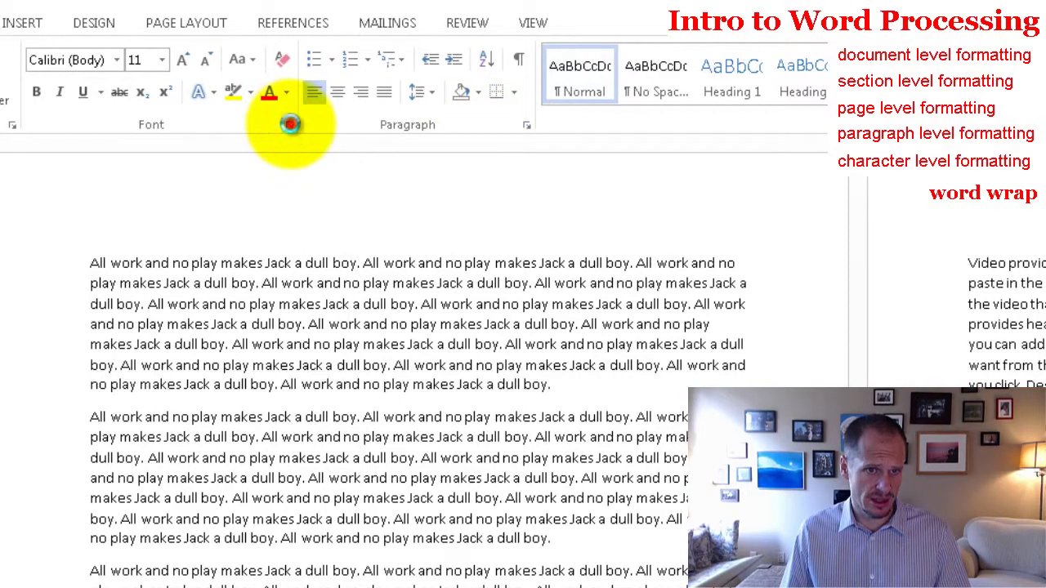
{"action": "left_click", "coordinate": [290, 125]}
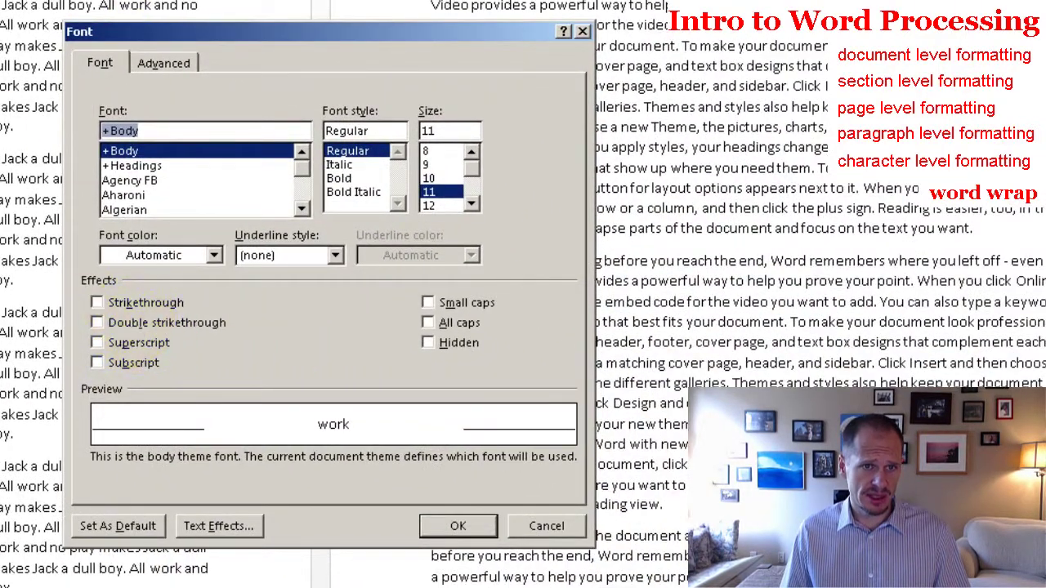
{"action": "left_click", "coordinate": [147, 58]}
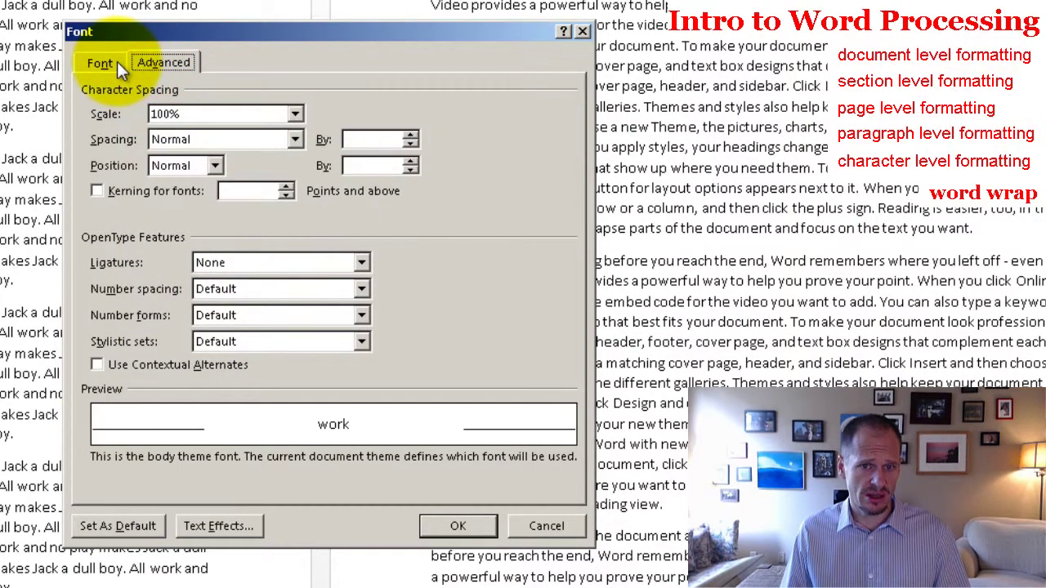
{"action": "left_click", "coordinate": [117, 61]}
Step: Type the person's full name as a new top line and select that line
{"action": "left_click", "coordinate": [552, 528]}
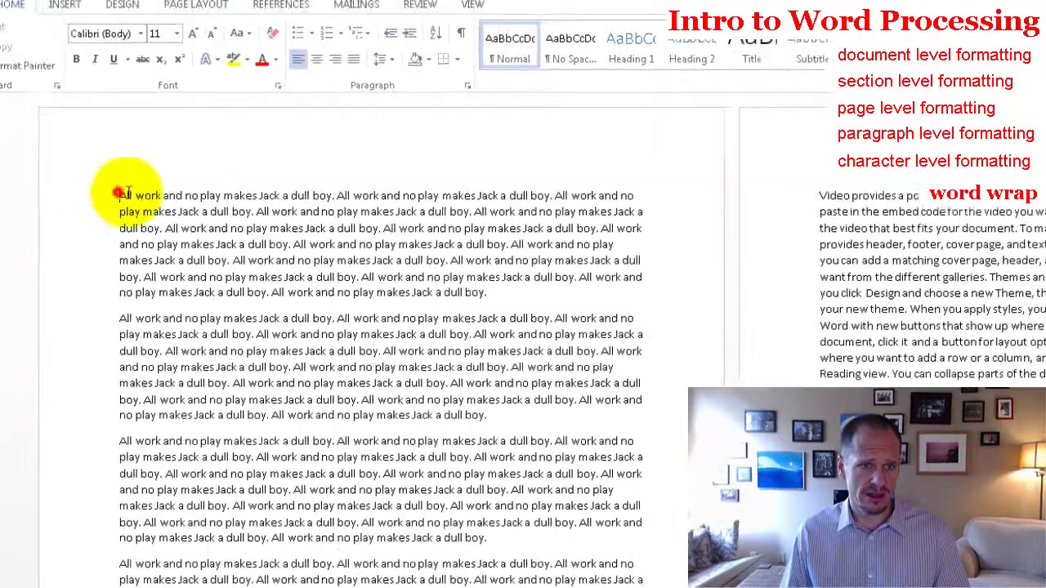
{"action": "scroll", "coordinate": [491, 261], "scroll_direction": "up", "scroll_amount": 1}
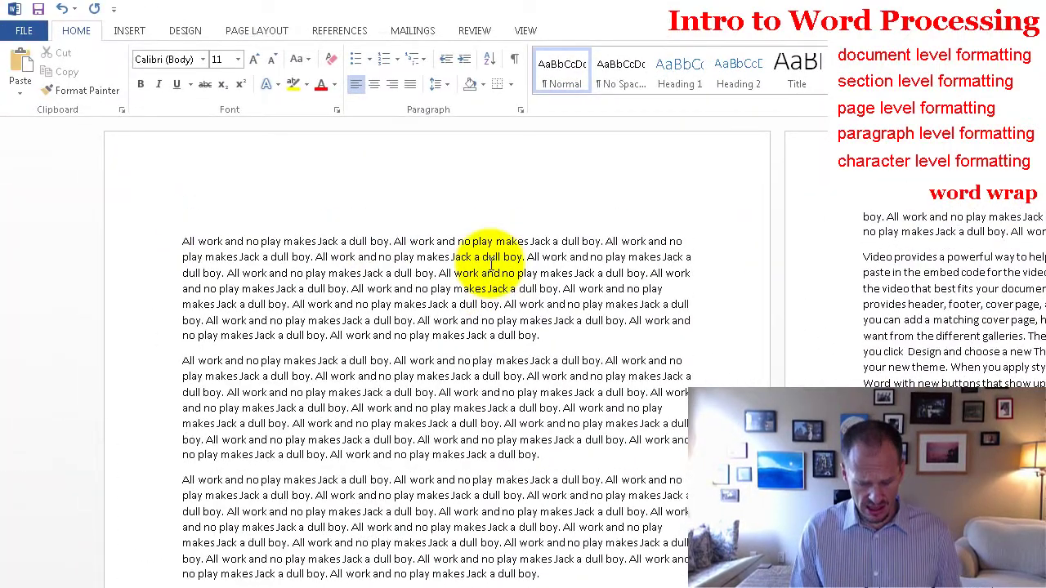
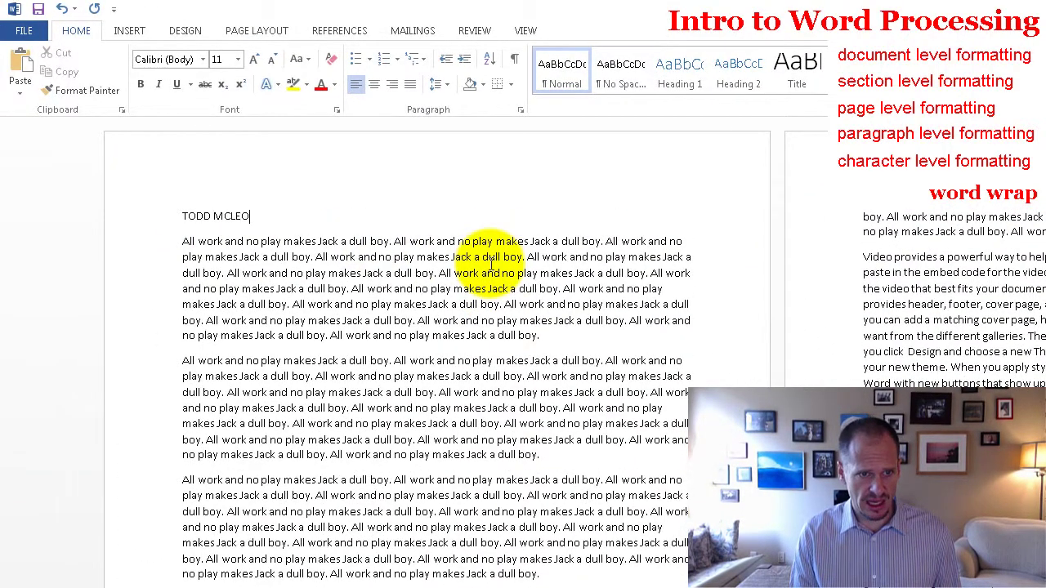
{"action": "key", "text": "shift+Home"}
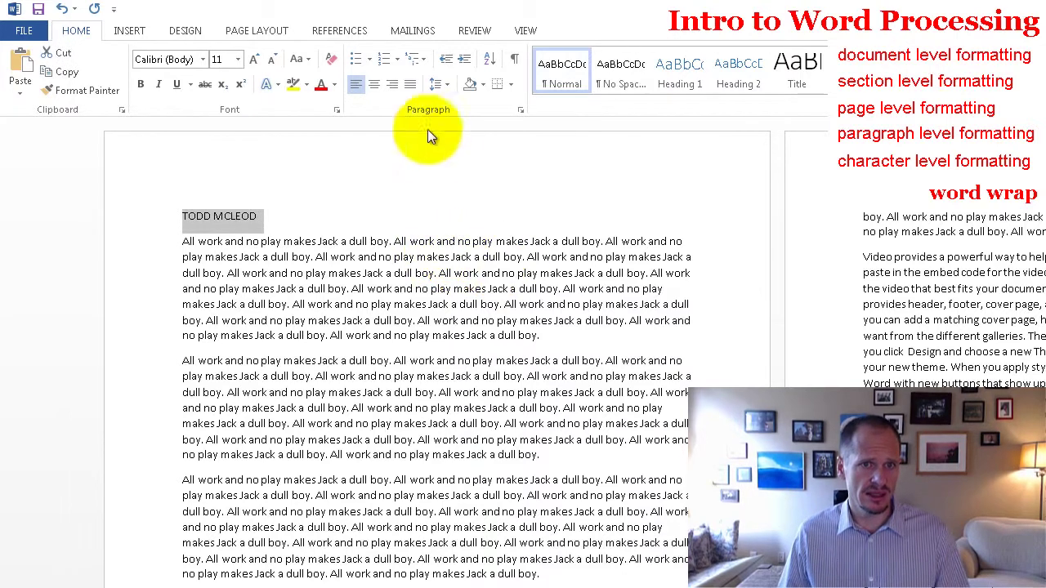
Step: Center the name line, grow it to 18 pt, and make it bold
{"action": "left_click", "coordinate": [375, 84]}
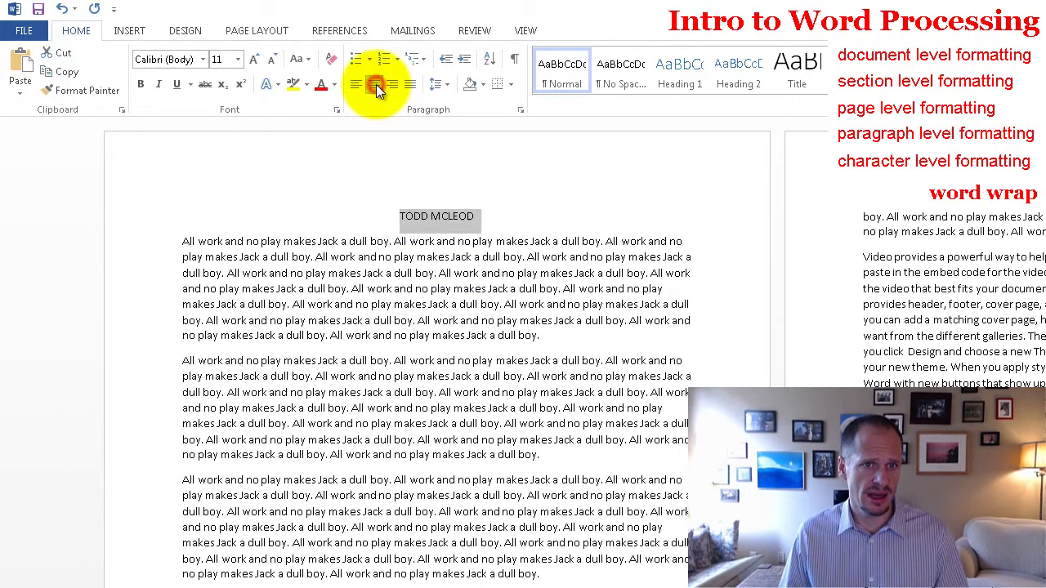
{"action": "left_click", "coordinate": [250, 60]}
{"action": "left_click", "coordinate": [251, 60]}
{"action": "left_click", "coordinate": [250, 61]}
{"action": "left_click", "coordinate": [249, 62]}
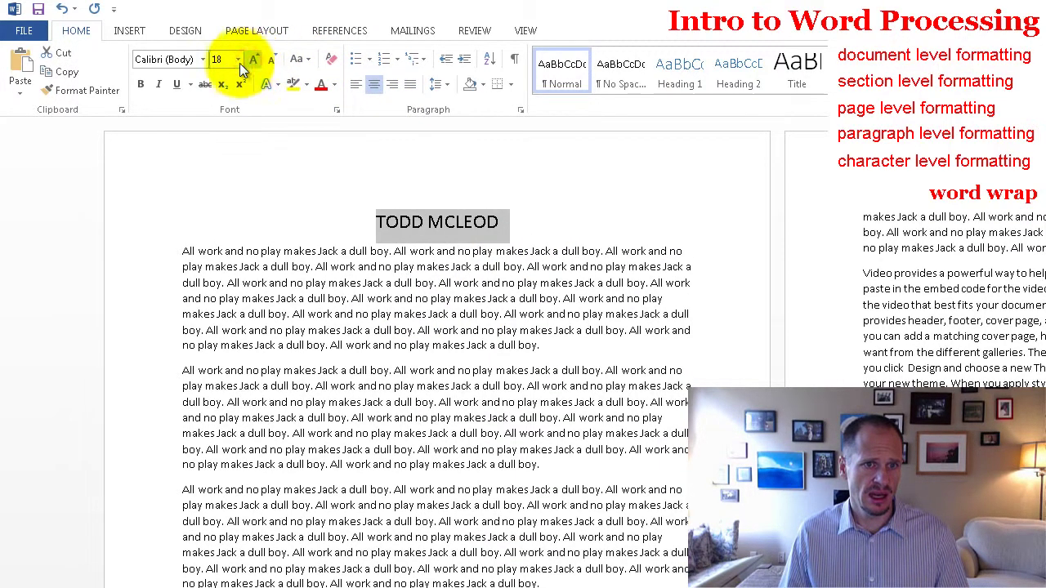
{"action": "left_click", "coordinate": [140, 83]}
Step: Check the heading's underline, colour and text effect settings in the Font dialog, leaving them unchanged
{"action": "left_click", "coordinate": [335, 108]}
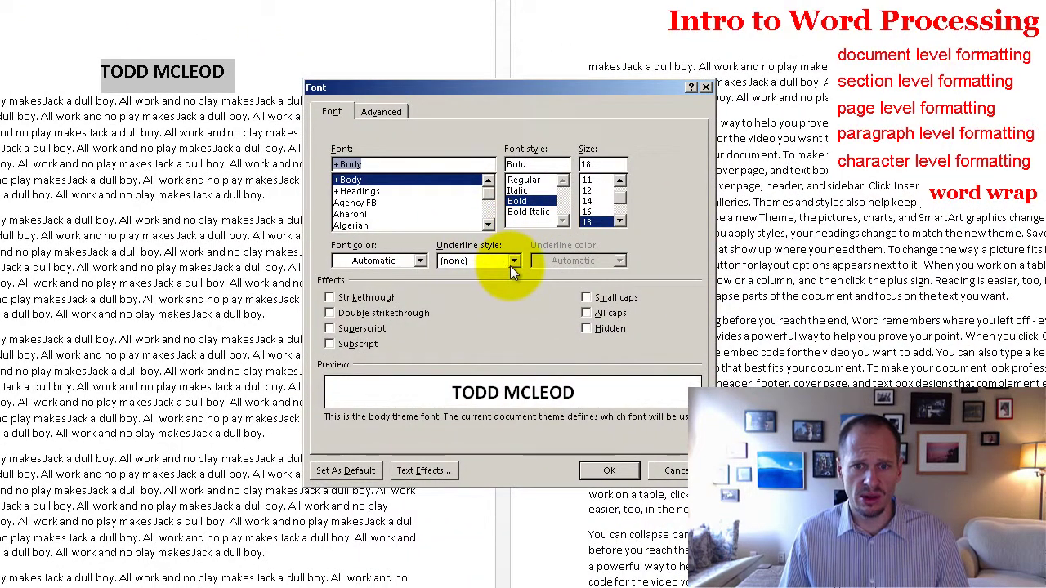
{"action": "left_click", "coordinate": [512, 262]}
{"action": "left_click", "coordinate": [441, 269]}
{"action": "left_click", "coordinate": [421, 262]}
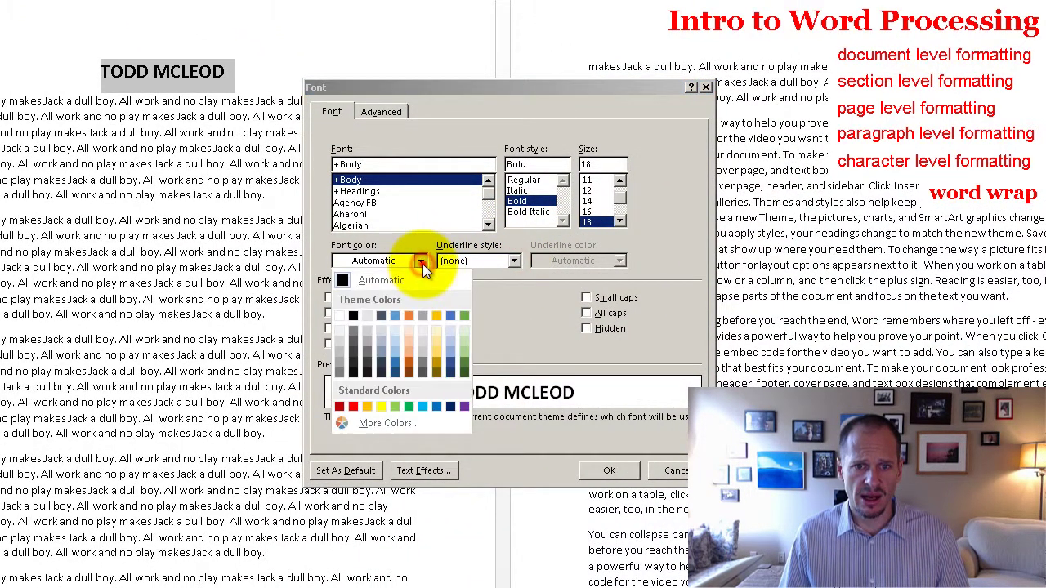
{"action": "left_click", "coordinate": [421, 262]}
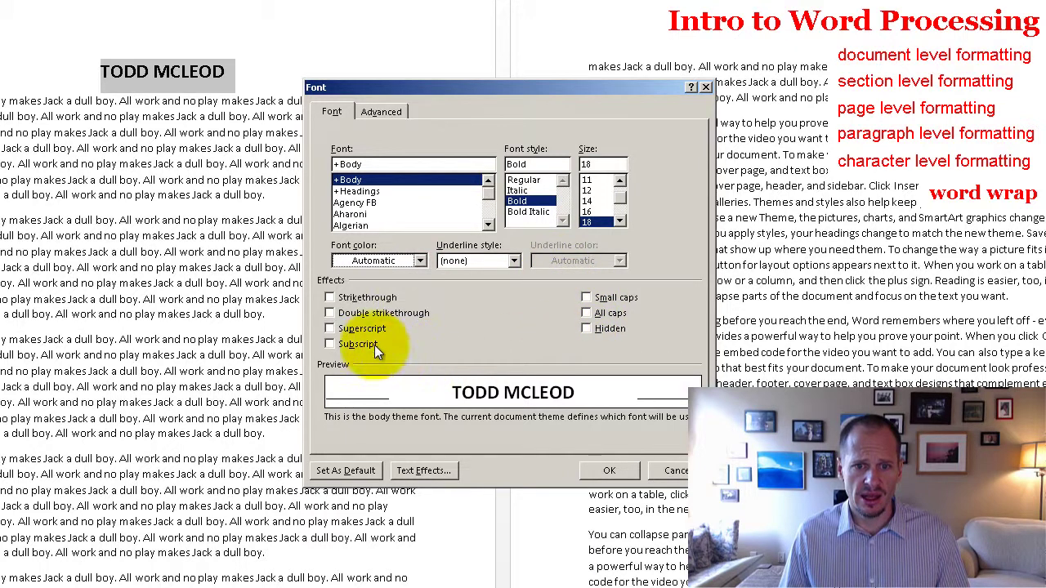
{"action": "left_click", "coordinate": [439, 470]}
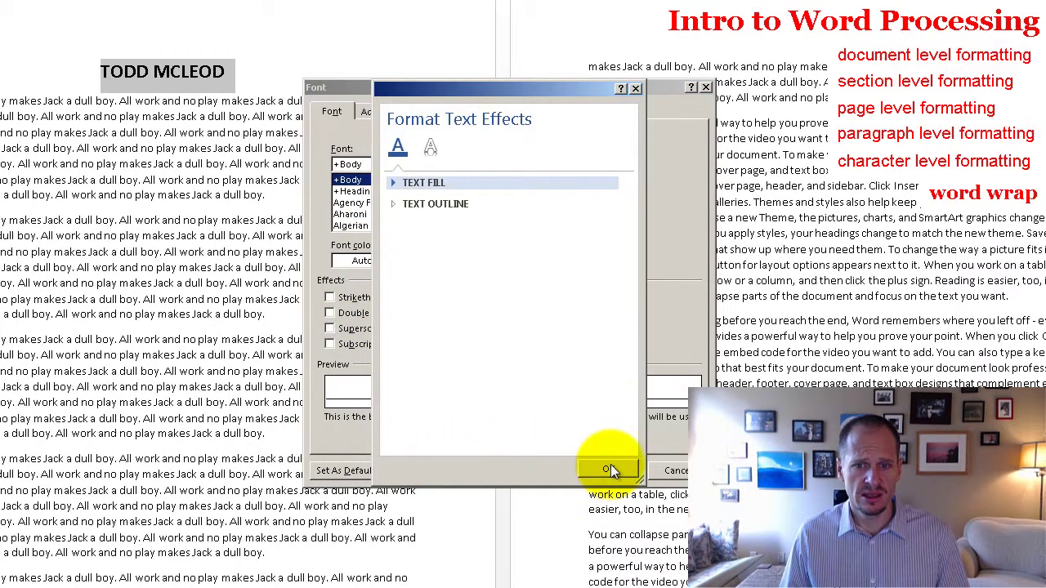
{"action": "left_click", "coordinate": [610, 468]}
Step: Set the heading's character spacing to Expanded by about 8 pt and apply it
{"action": "left_click", "coordinate": [384, 112]}
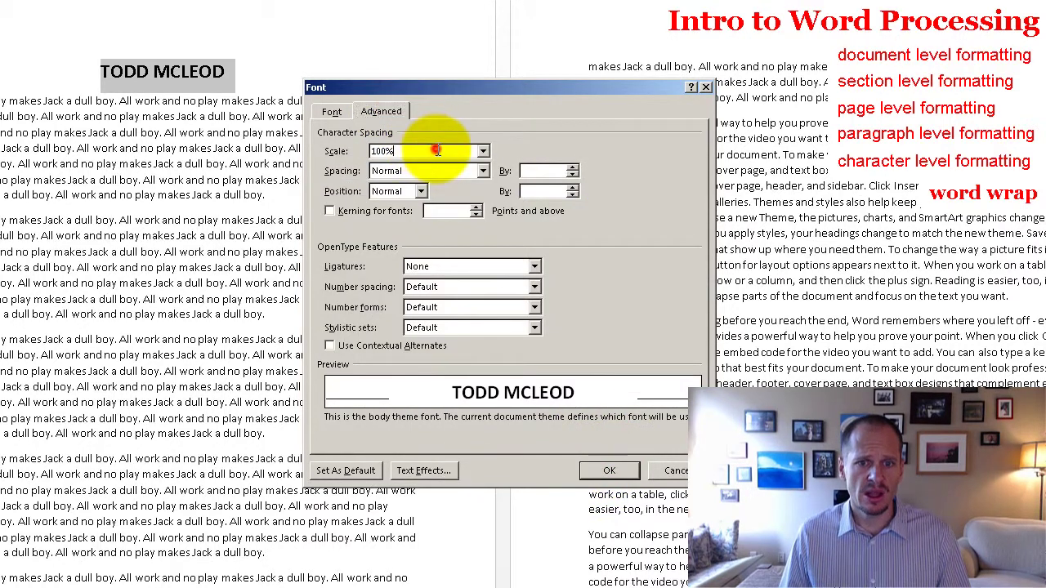
{"action": "left_click", "coordinate": [485, 172]}
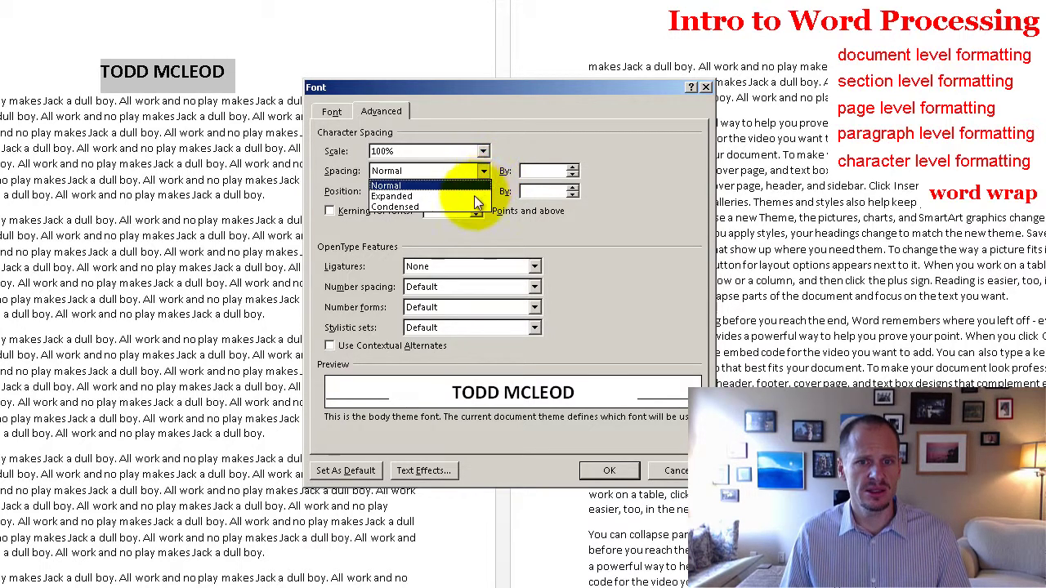
{"action": "left_click", "coordinate": [475, 197]}
{"action": "left_click", "coordinate": [572, 168]}
{"action": "left_click", "coordinate": [572, 167]}
{"action": "left_click", "coordinate": [572, 167]}
{"action": "left_click", "coordinate": [572, 167]}
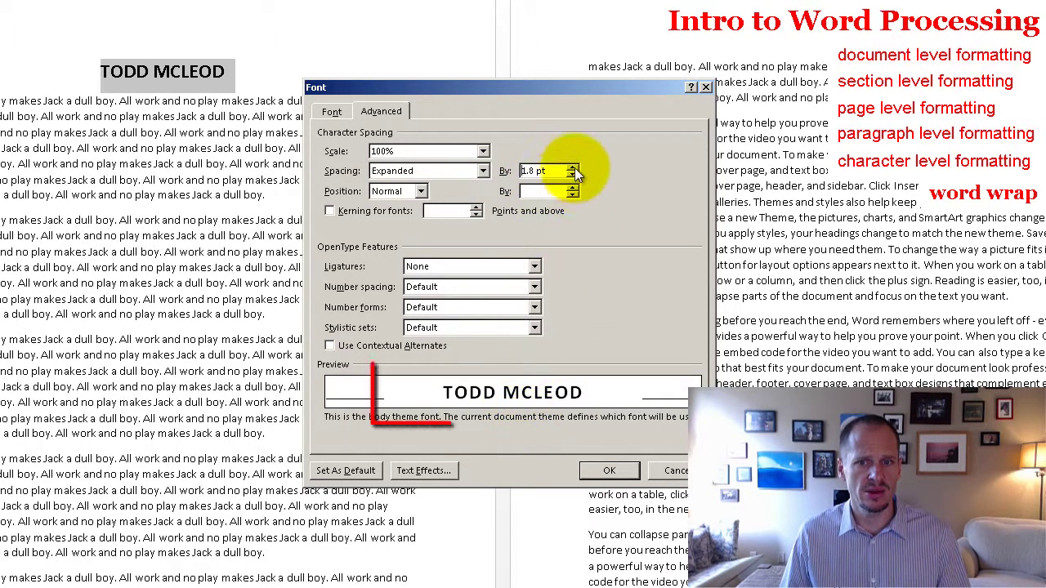
{"action": "left_click", "coordinate": [575, 167]}
{"action": "left_click", "coordinate": [575, 168]}
{"action": "left_click", "coordinate": [574, 167]}
{"action": "left_click", "coordinate": [574, 167]}
{"action": "left_click", "coordinate": [575, 167]}
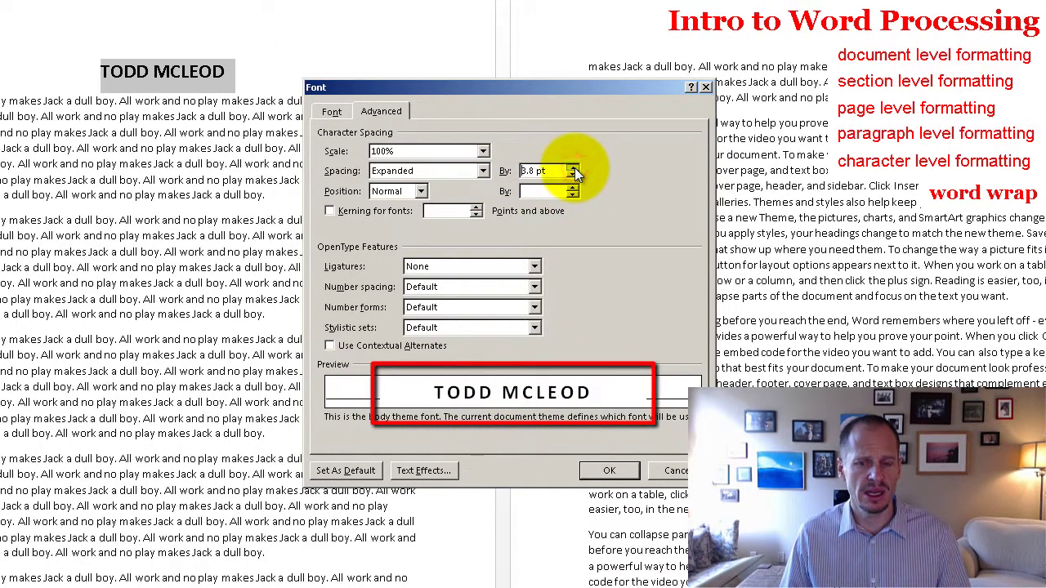
{"action": "left_click", "coordinate": [574, 168]}
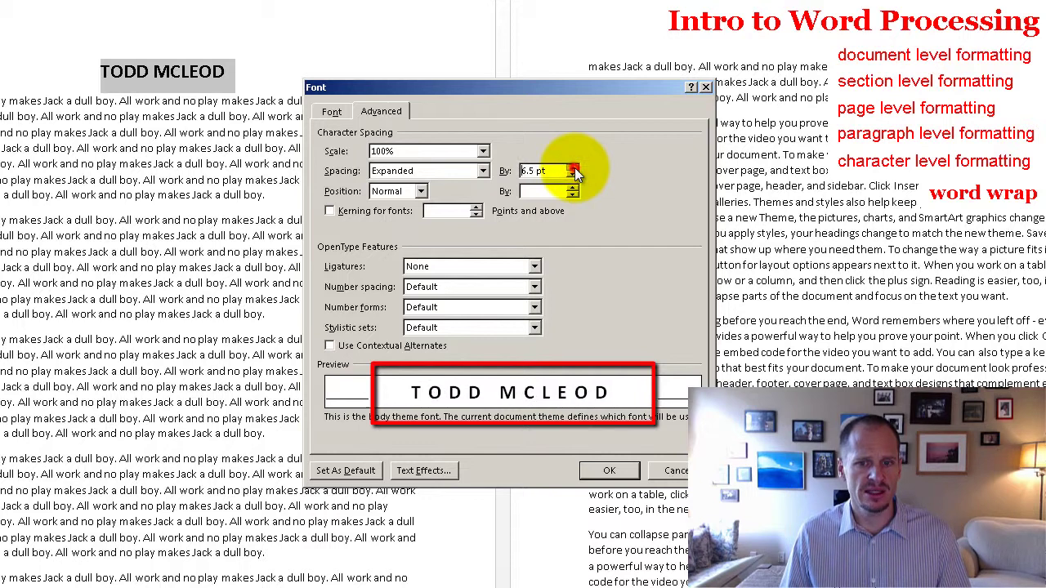
{"action": "left_click", "coordinate": [574, 167]}
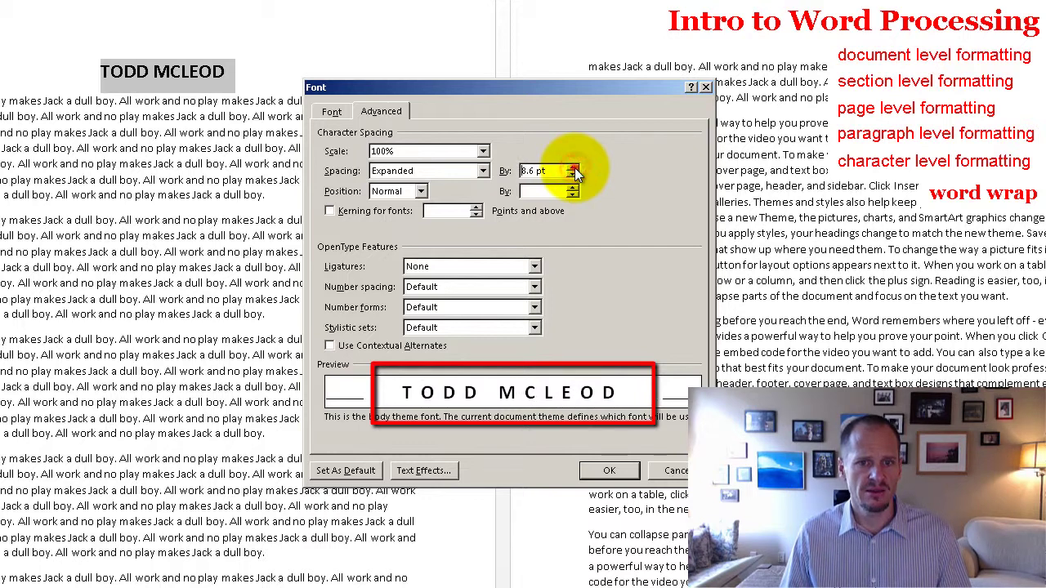
{"action": "left_click", "coordinate": [575, 167]}
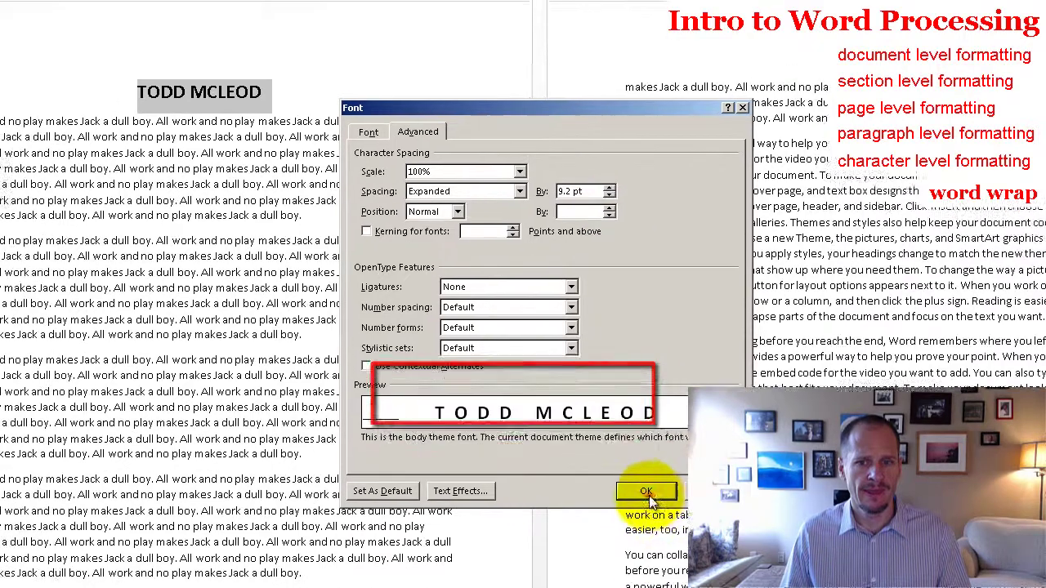
{"action": "left_click", "coordinate": [609, 470]}
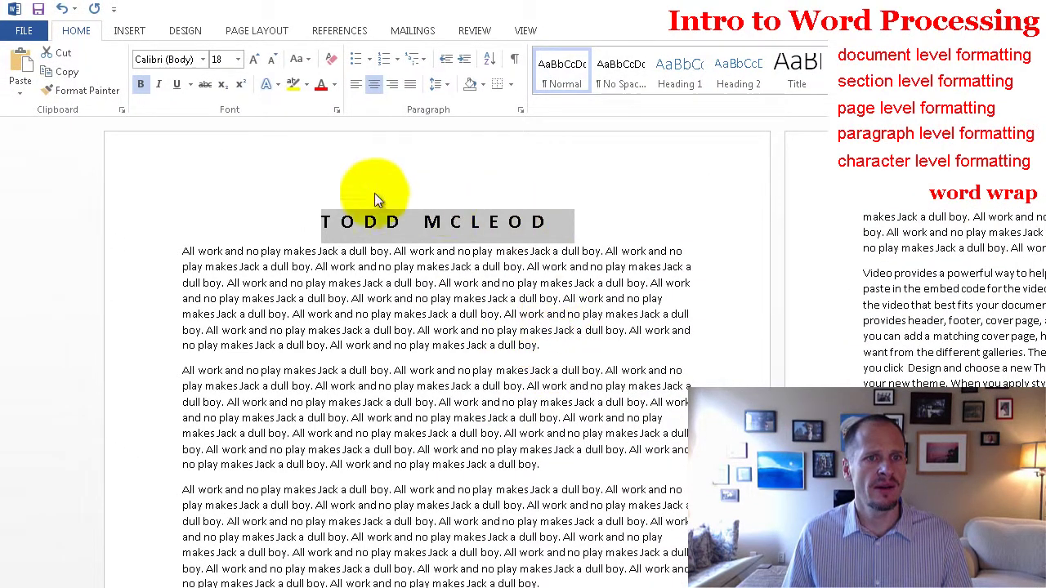
Step: Apply an Outer drop-shadow text effect to the name heading
{"action": "left_click", "coordinate": [273, 96]}
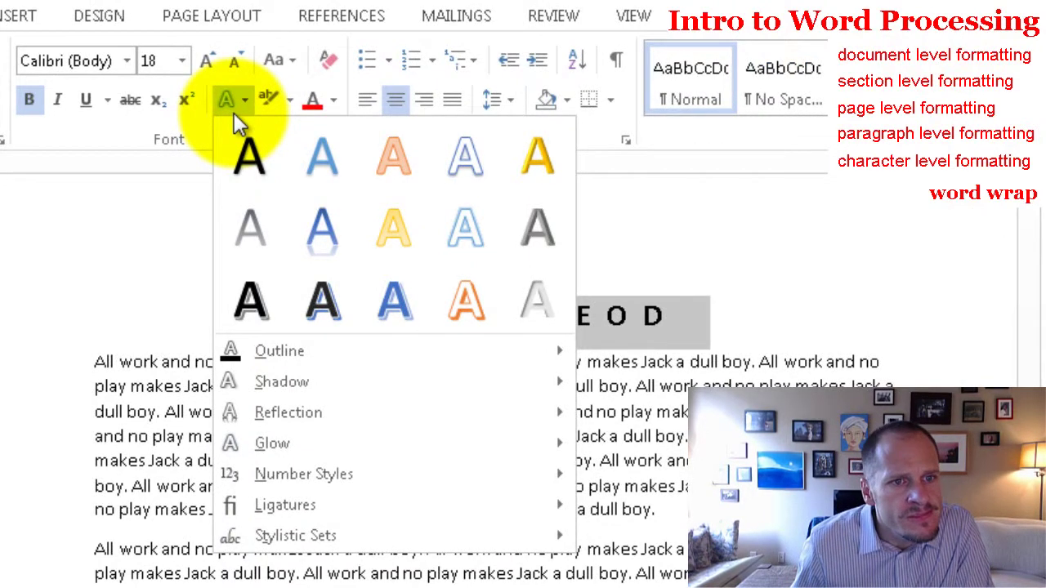
{"action": "mouse_move", "coordinate": [372, 379]}
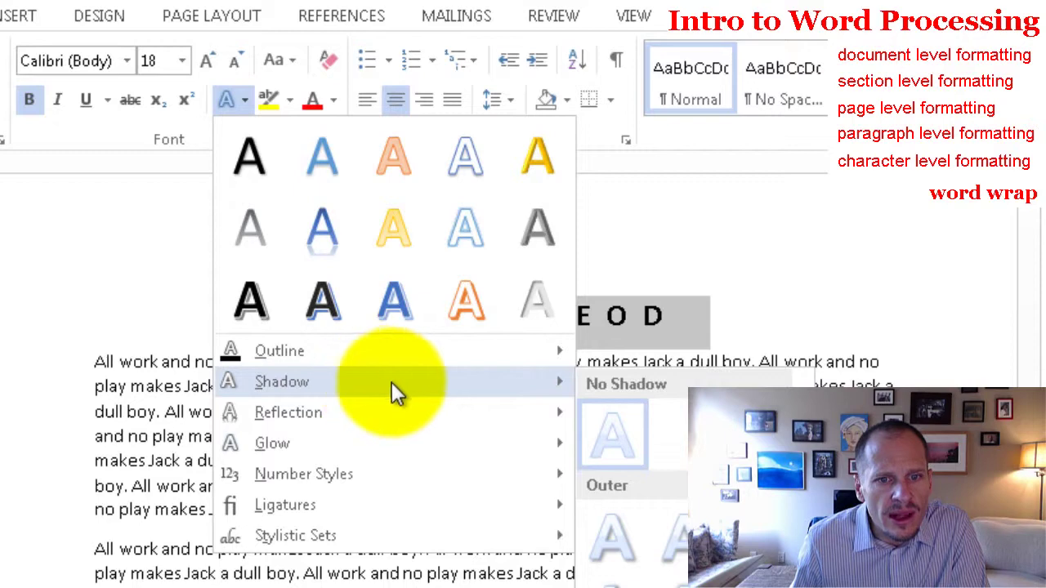
{"action": "left_click", "coordinate": [615, 577]}
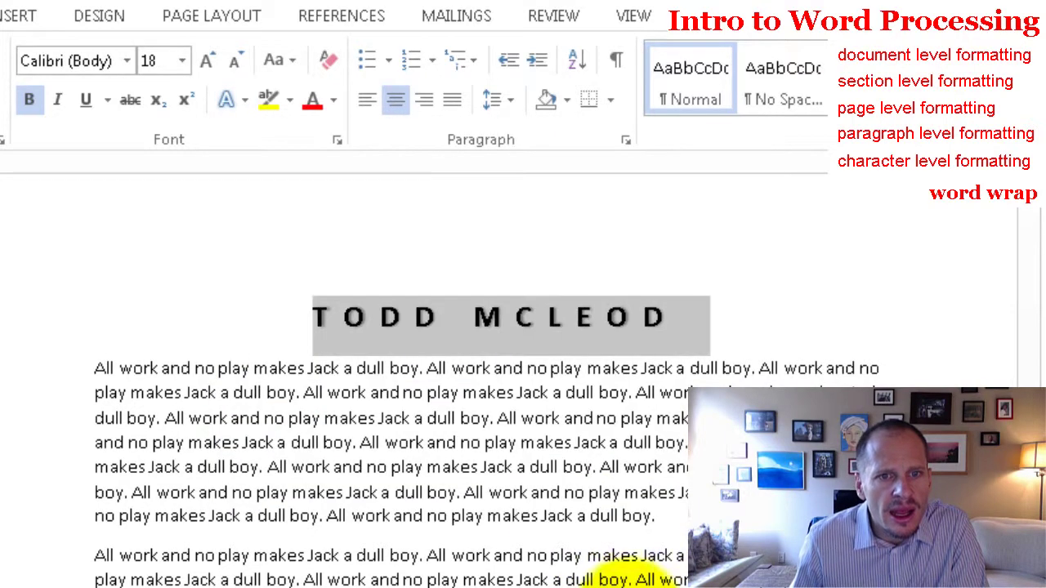
Step: Resize the heading to 48 pt so it fits on one line, then deselect it
{"action": "left_click", "coordinate": [208, 64]}
{"action": "left_click", "coordinate": [209, 64]}
{"action": "left_click", "coordinate": [208, 64]}
{"action": "left_click", "coordinate": [209, 64]}
{"action": "left_click", "coordinate": [208, 64]}
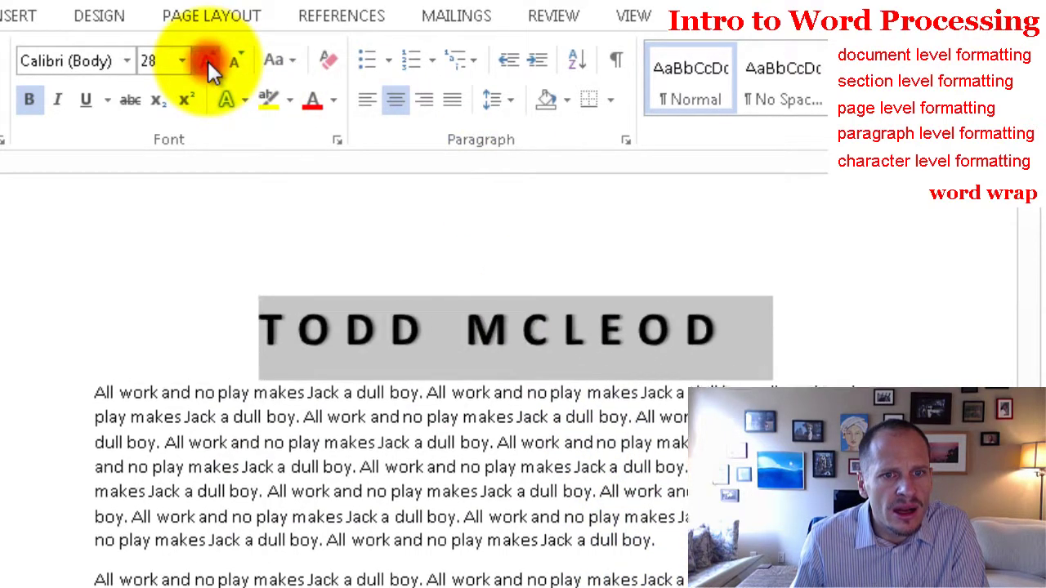
{"action": "left_click", "coordinate": [209, 63]}
{"action": "left_click", "coordinate": [208, 64]}
{"action": "left_click", "coordinate": [208, 64]}
{"action": "left_click", "coordinate": [236, 63]}
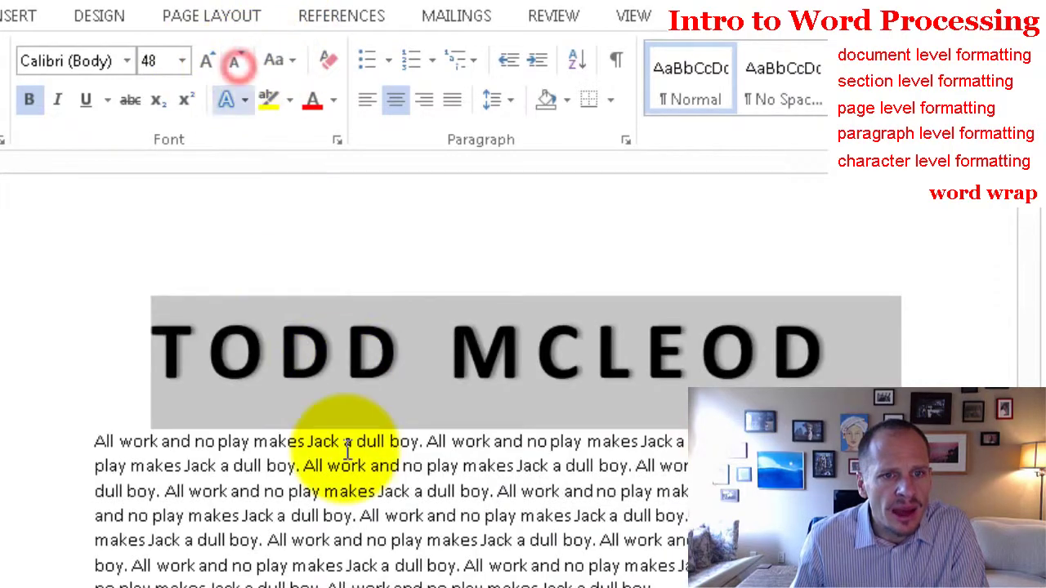
{"action": "left_click", "coordinate": [345, 444]}
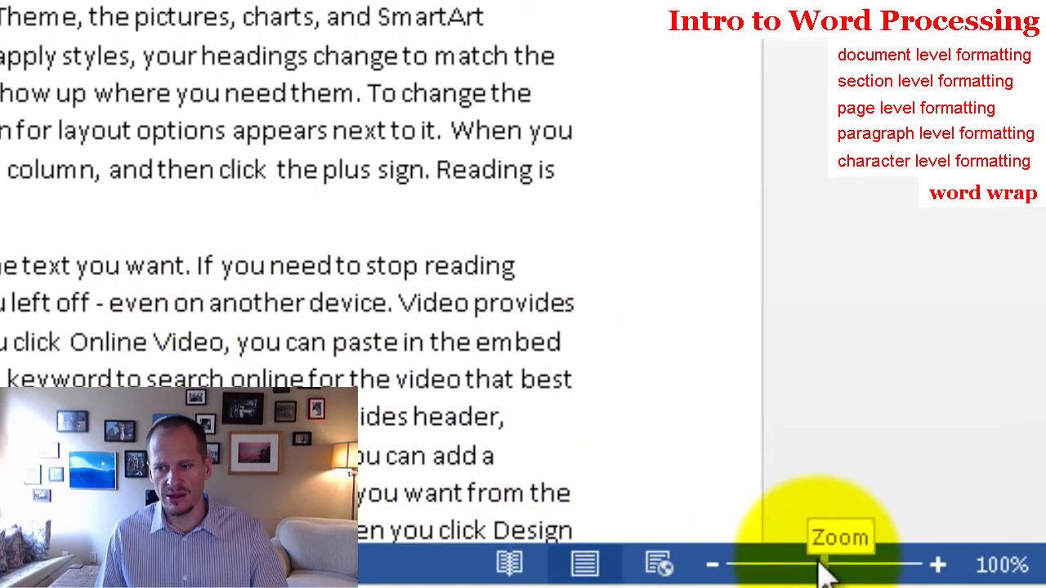
{"action": "left_click_drag", "start_coordinate": [824, 566], "coordinate": [866, 572]}
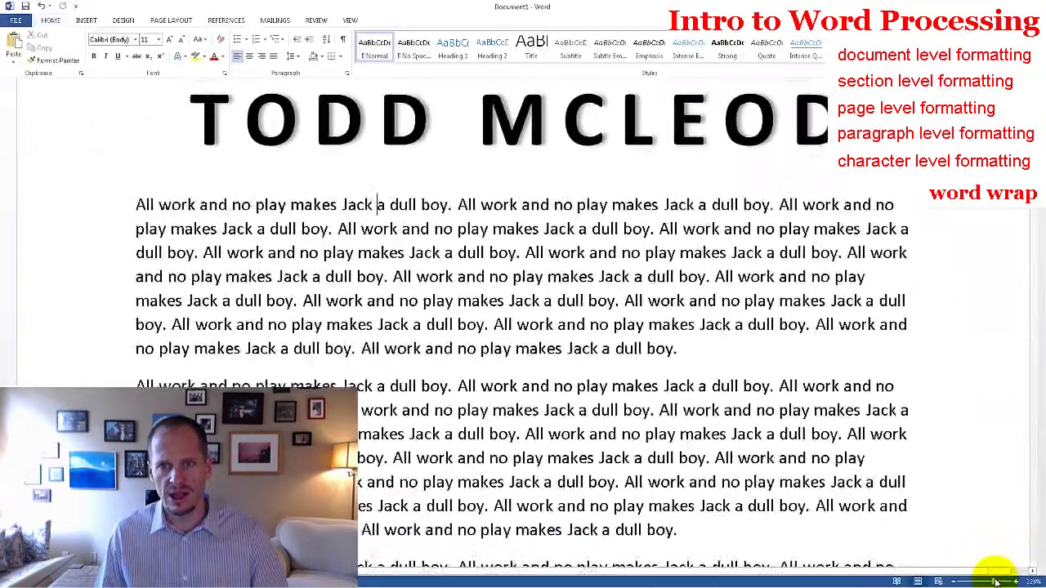
{"action": "left_click_drag", "start_coordinate": [997, 582], "coordinate": [1005, 582]}
{"action": "scroll", "coordinate": [836, 497], "scroll_direction": "up", "scroll_amount": 3}
{"action": "scroll", "coordinate": [829, 496], "scroll_direction": "down", "scroll_amount": 2}
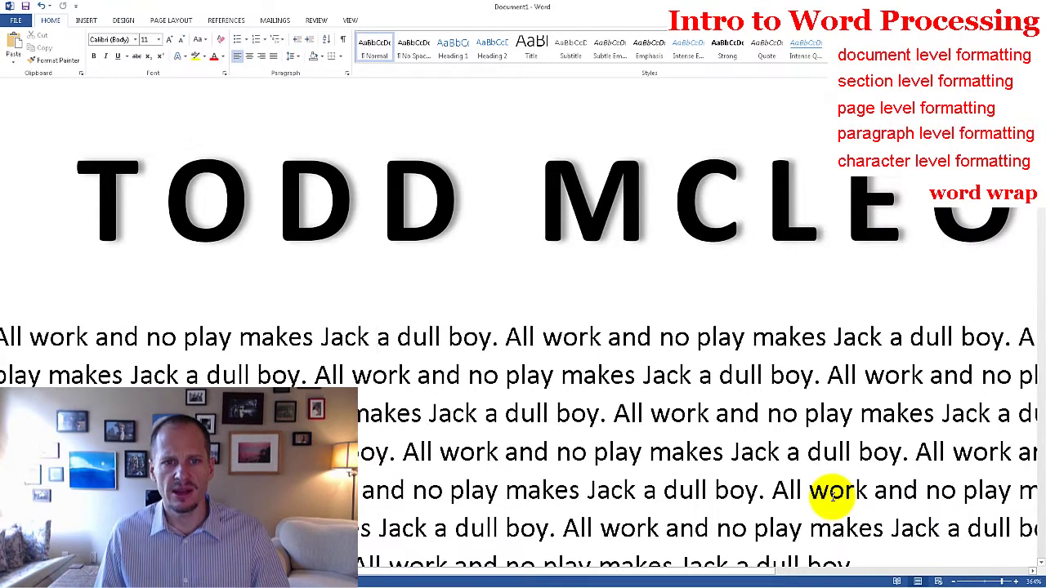
{"action": "left_click_drag", "start_coordinate": [1004, 582], "coordinate": [985, 582]}
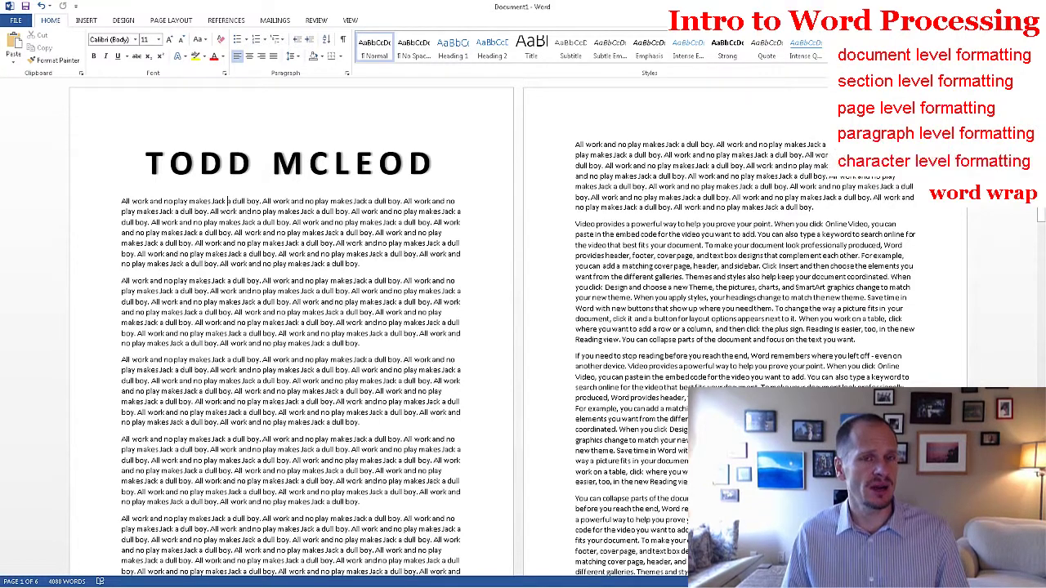
{"action": "left_click", "coordinate": [225, 74]}
{"action": "key", "text": "Escape"}
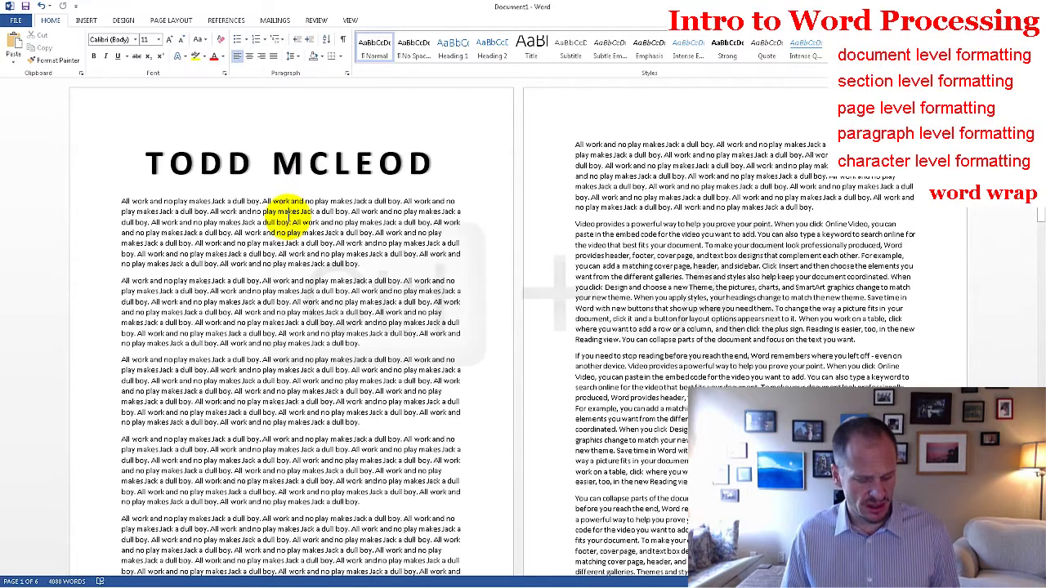
{"action": "key", "text": "ctrl+a"}
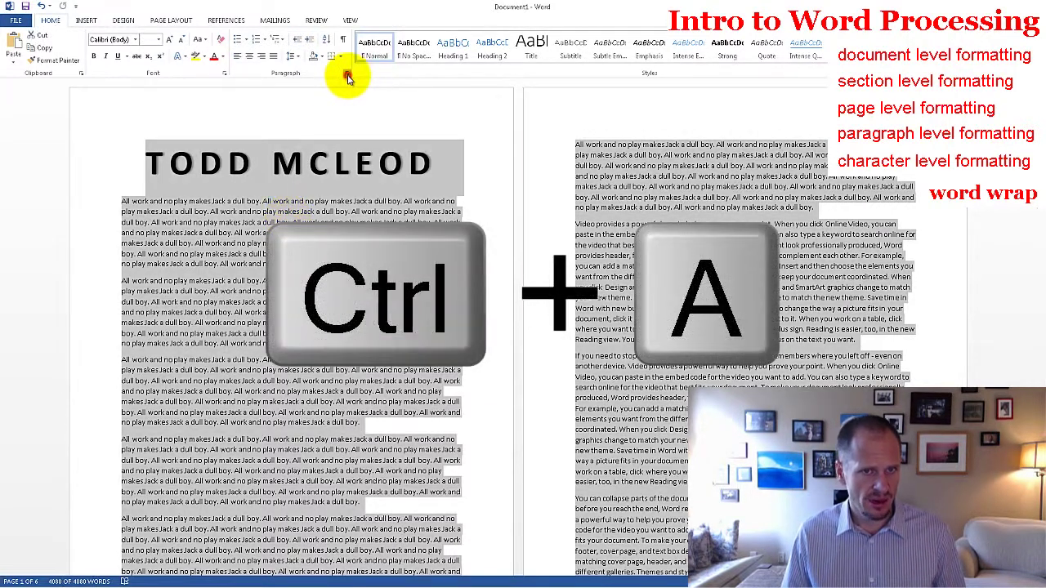
{"action": "left_click", "coordinate": [347, 73]}
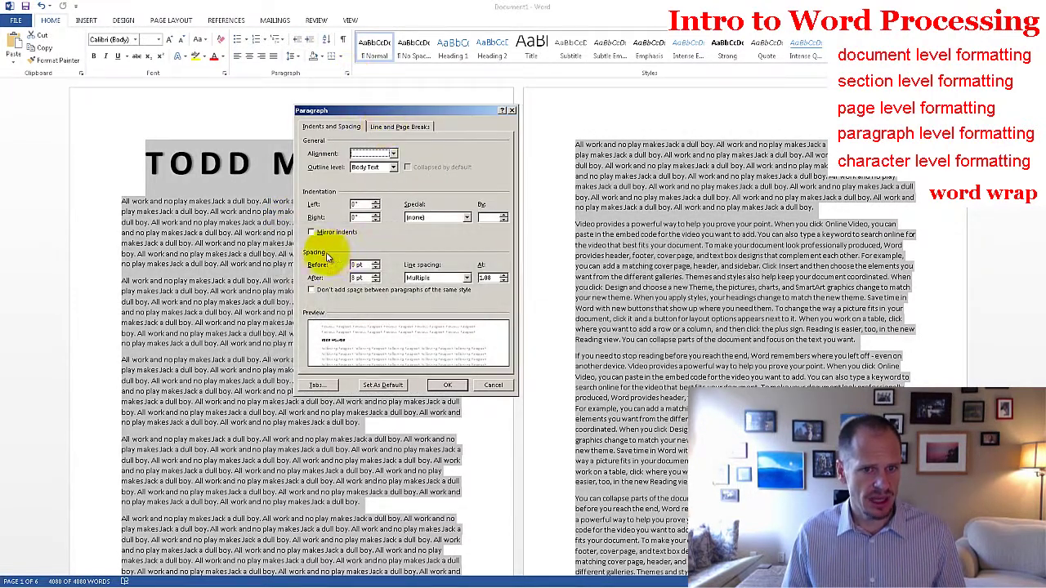
{"action": "left_click", "coordinate": [376, 275]}
{"action": "left_click", "coordinate": [376, 275]}
{"action": "left_click", "coordinate": [449, 385]}
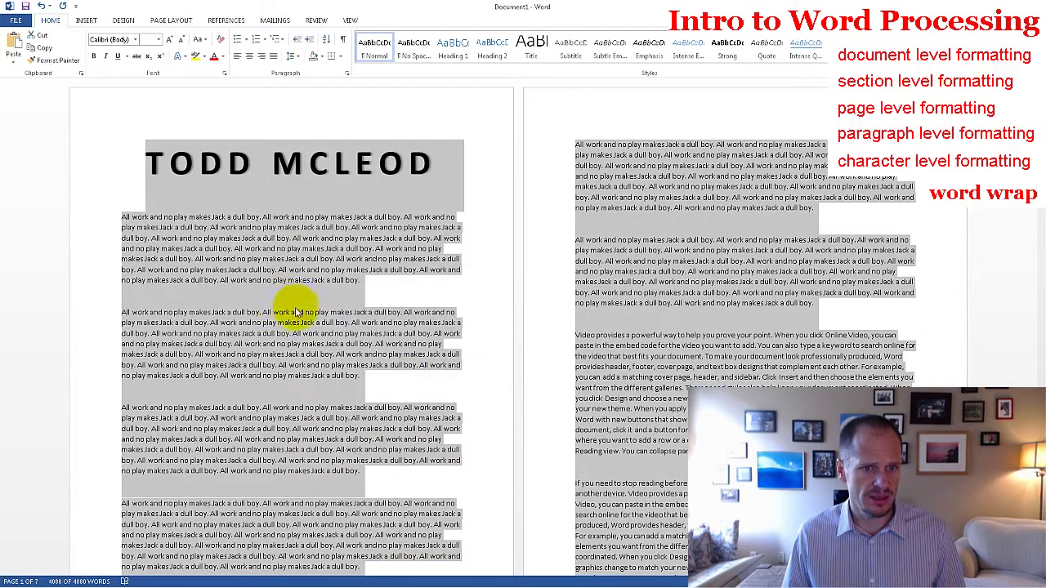
{"action": "left_click", "coordinate": [43, 6]}
{"action": "left_click", "coordinate": [252, 222]}
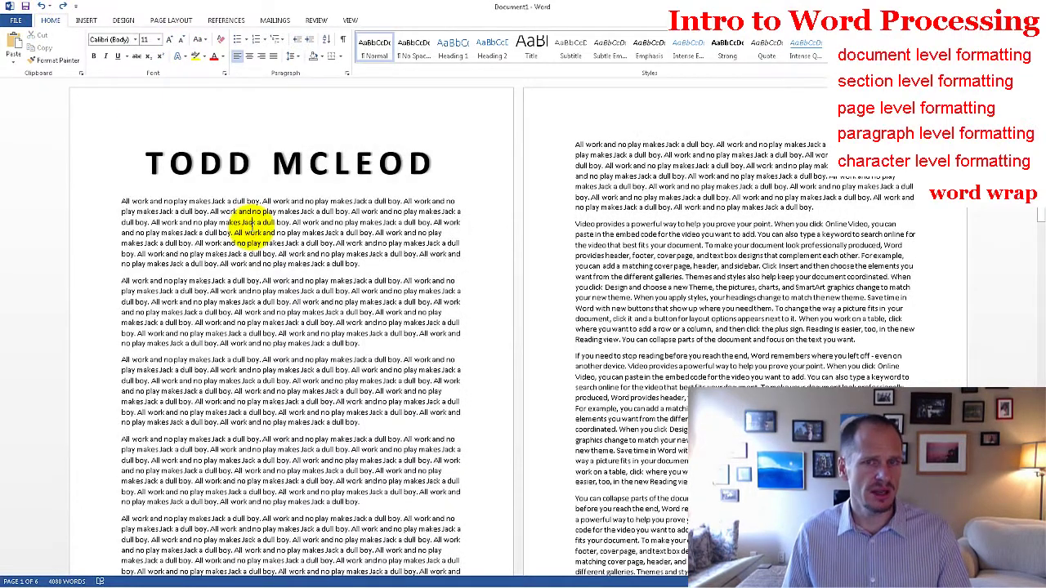